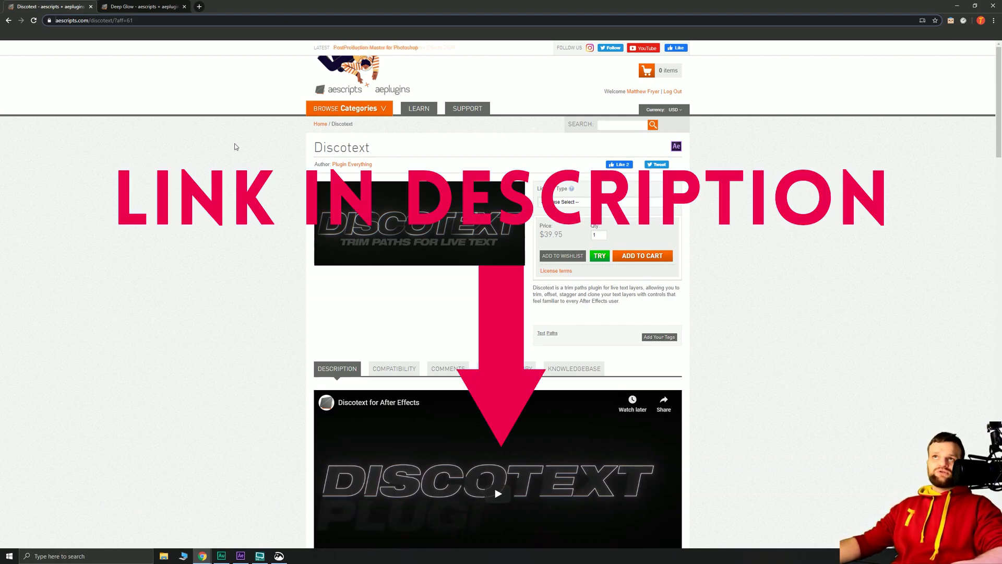
# Switch to After Effects, collapse the example folder and bring up the discoTextExample composition in the viewer
pyautogui.click(240, 558)
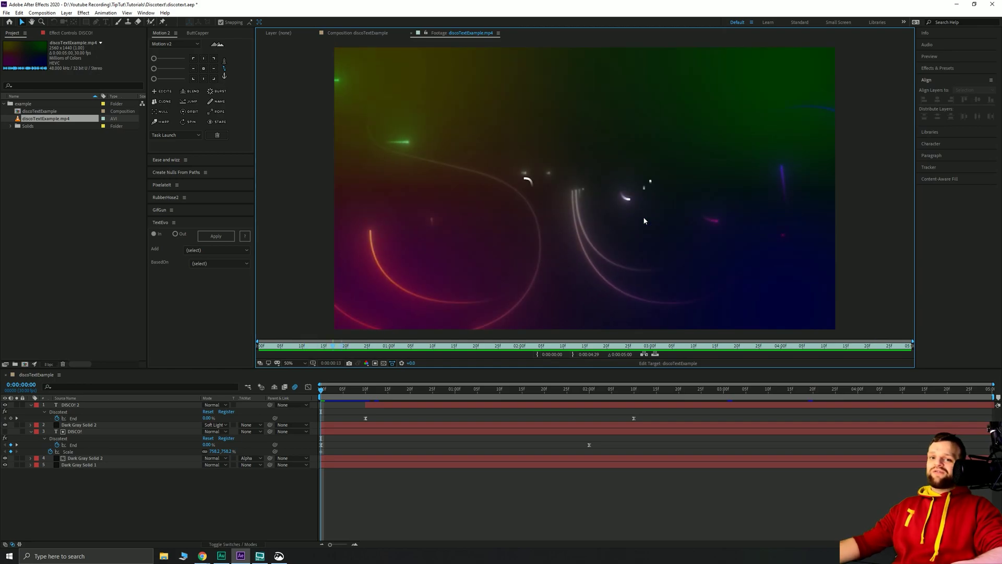
pyautogui.click(34, 135)
pyautogui.click(23, 103)
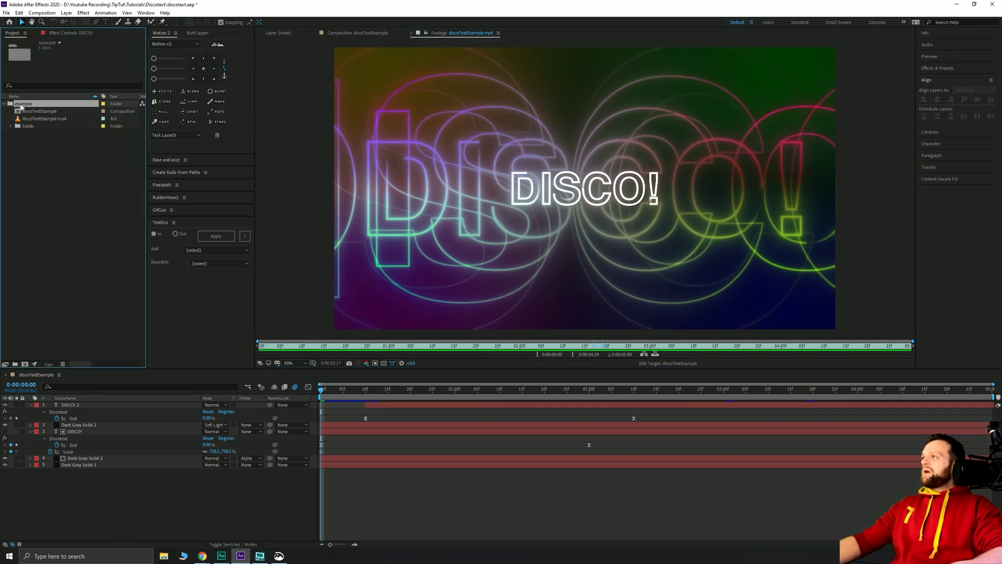
pyautogui.click(4, 104)
pyautogui.click(358, 32)
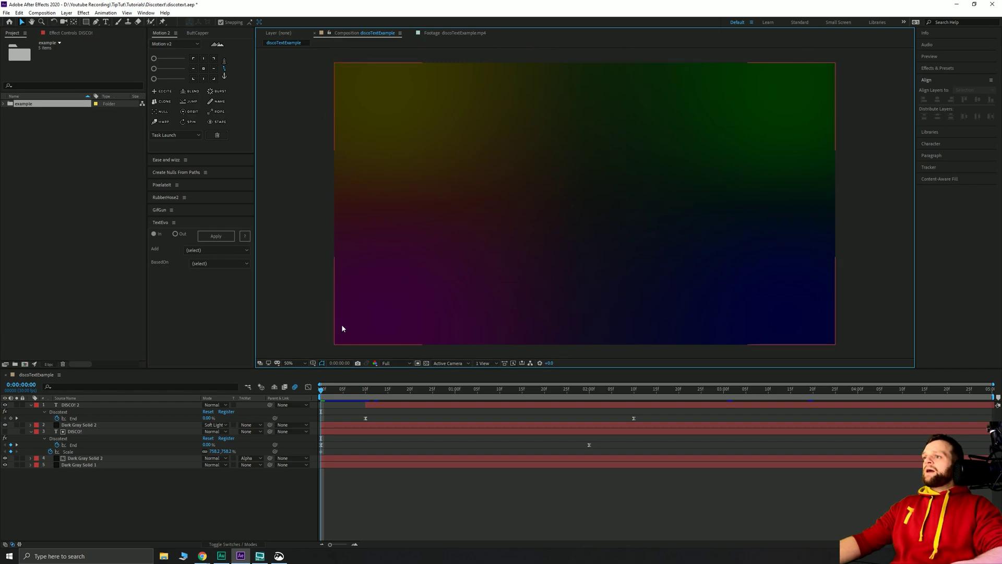
# Play a preview of the composition, and replace the DISCO! text of the third layer with HELLO!
pyautogui.click(71, 432)
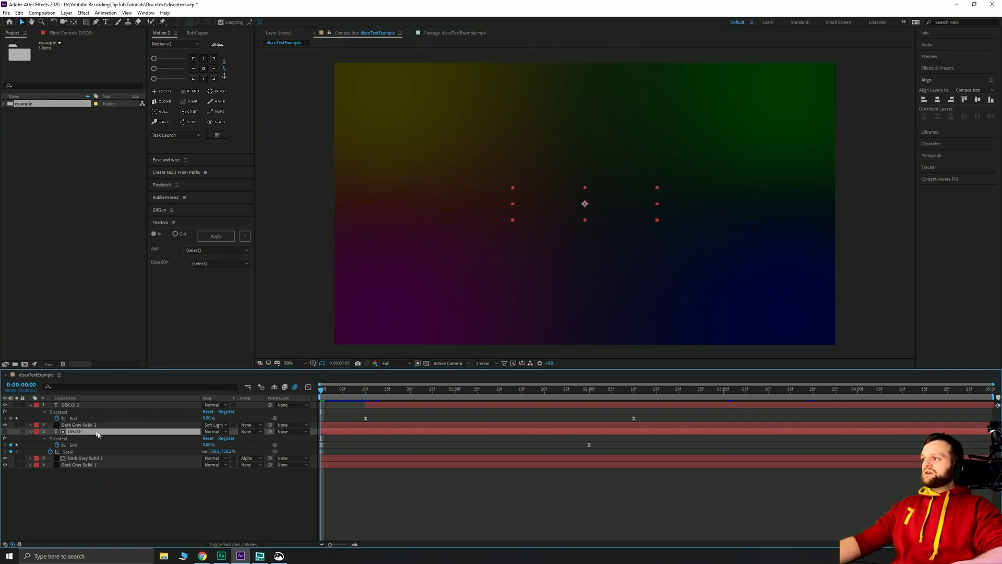
pyautogui.press('space')
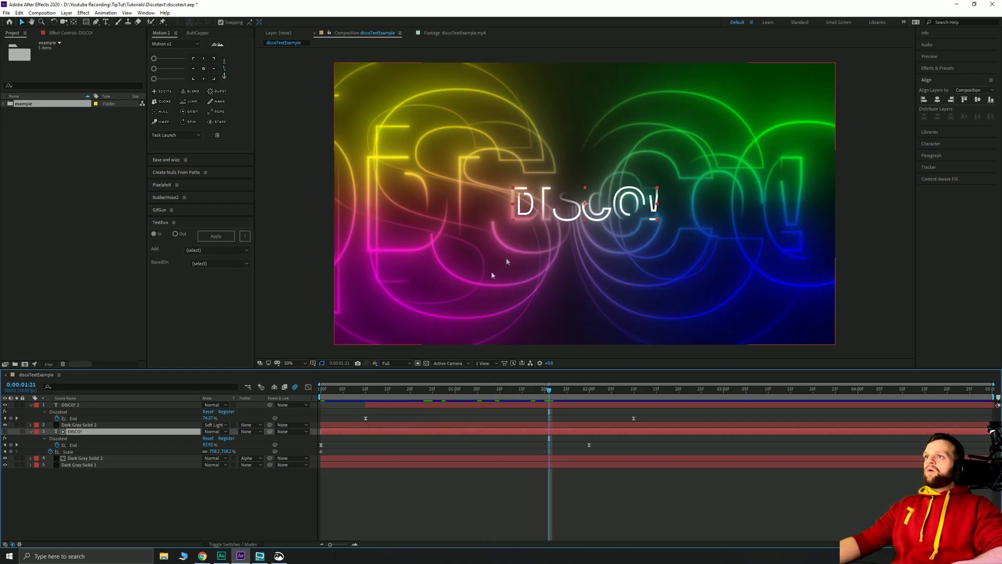
pyautogui.doubleClick(570, 214)
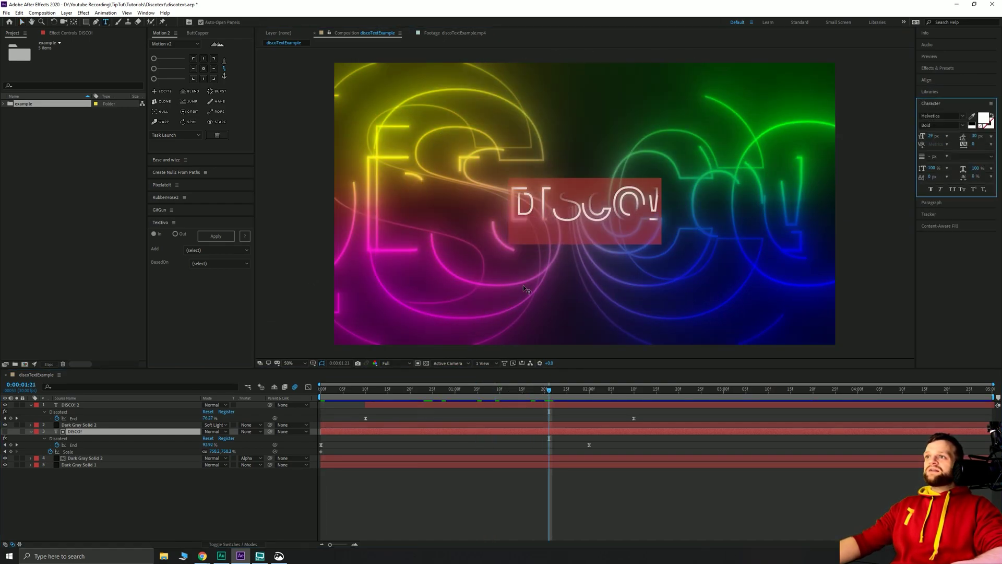
pyautogui.press('BackSpace')
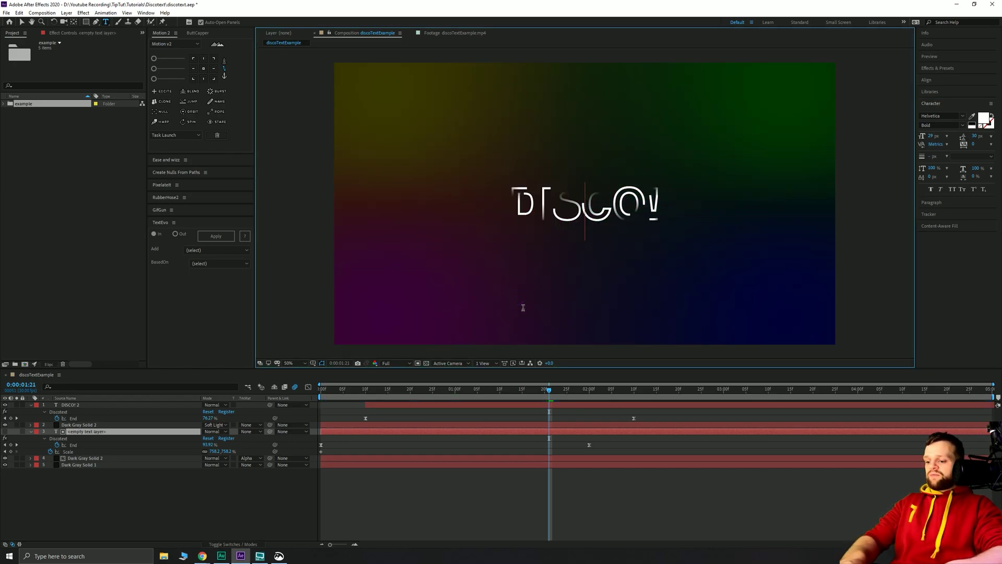
pyautogui.write('HELLO!')
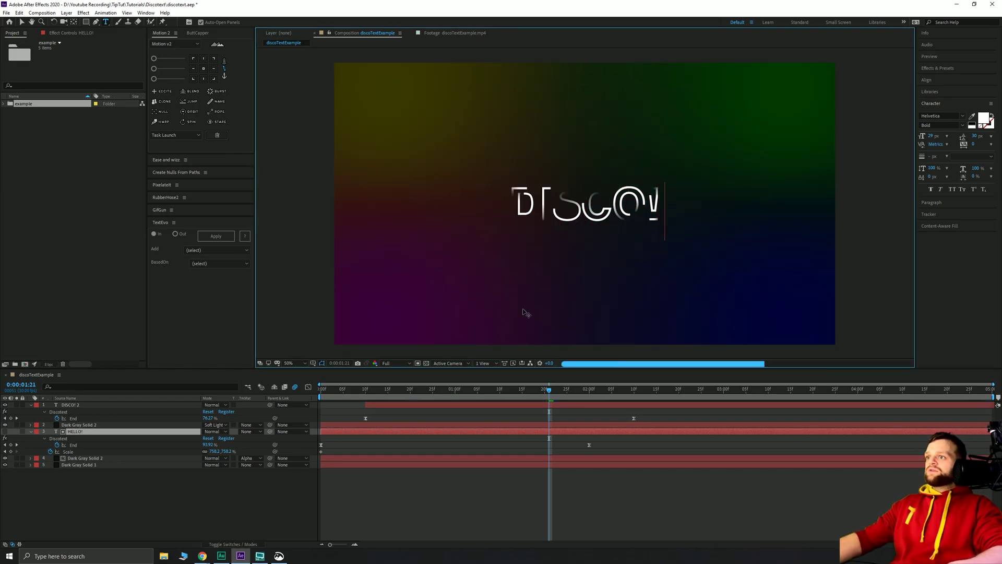
# Replace the text of the topmost DISCO! 2 layer with hello! and deselect the layer
pyautogui.click(115, 406)
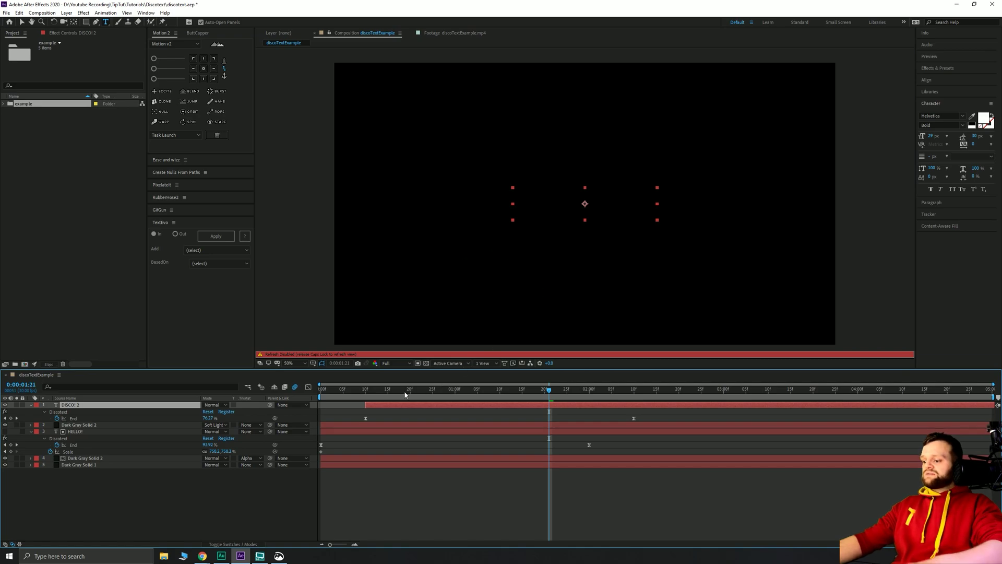
pyautogui.doubleClick(524, 208)
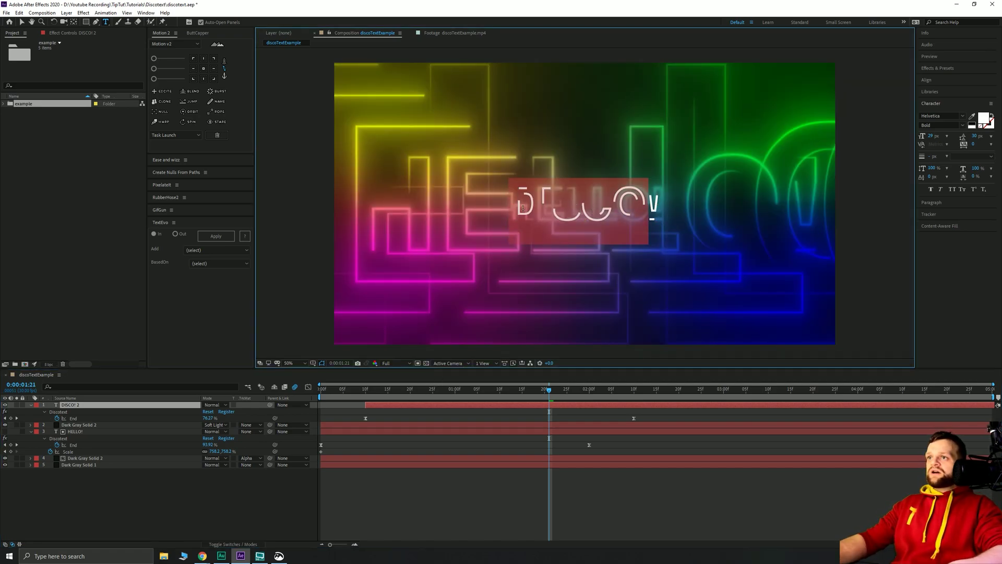
pyautogui.press('BackSpace')
pyautogui.write('hello!')
pyautogui.click(21, 22)
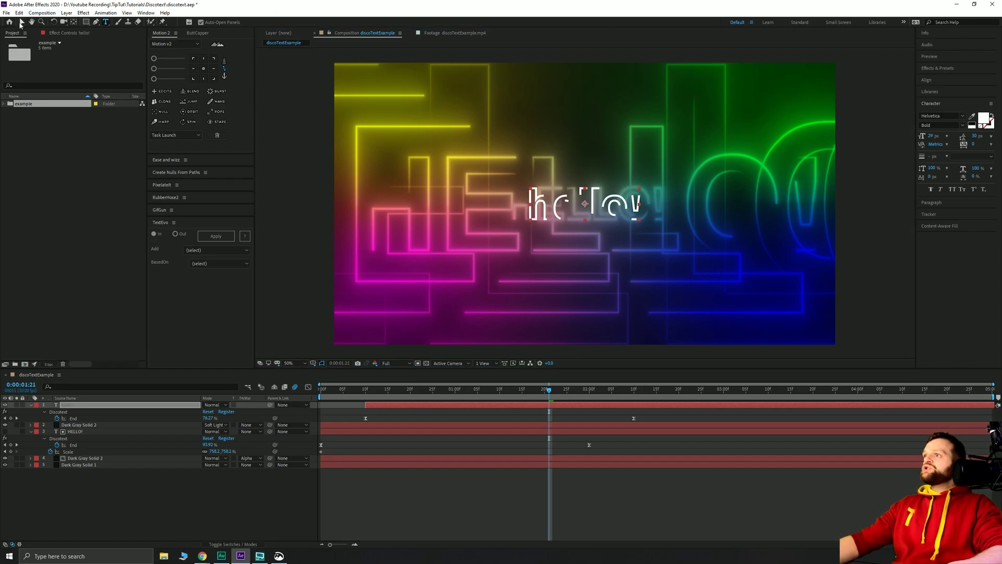
pyautogui.click(296, 244)
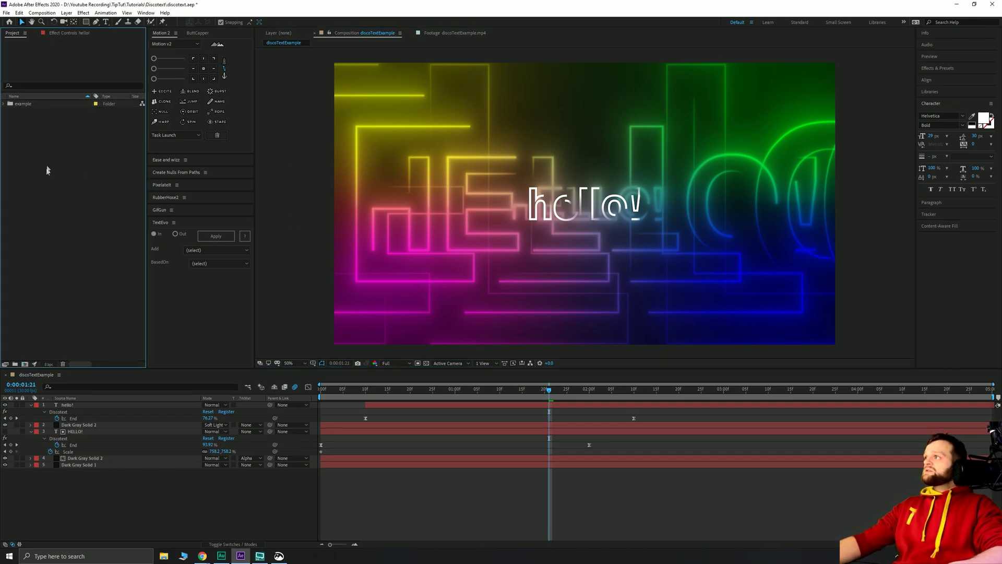
# Create a new composition sized 1280 by 720 pixels
pyautogui.rightClick(39, 135)
pyautogui.click(119, 140)
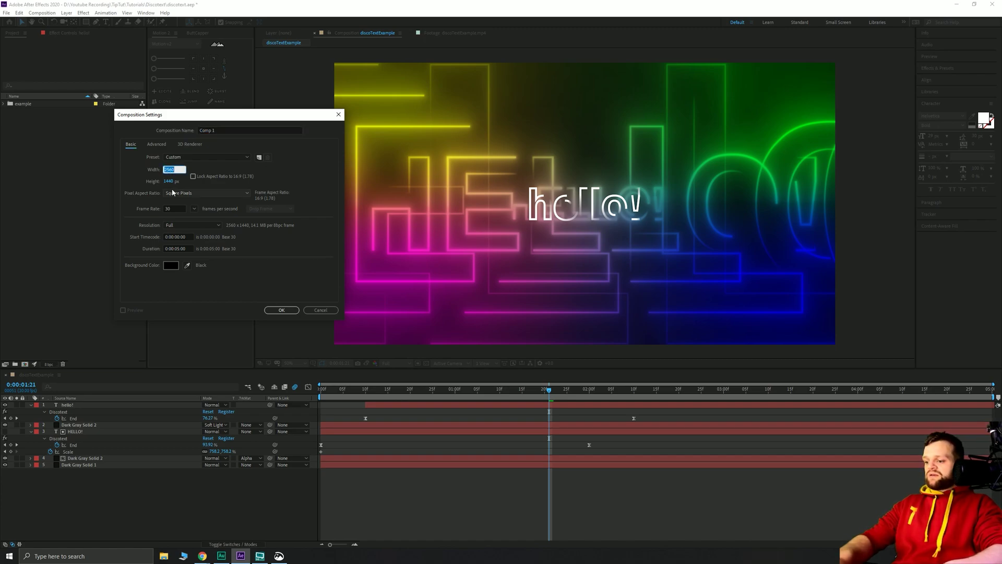
pyautogui.press('Tab')
pyautogui.write('7')
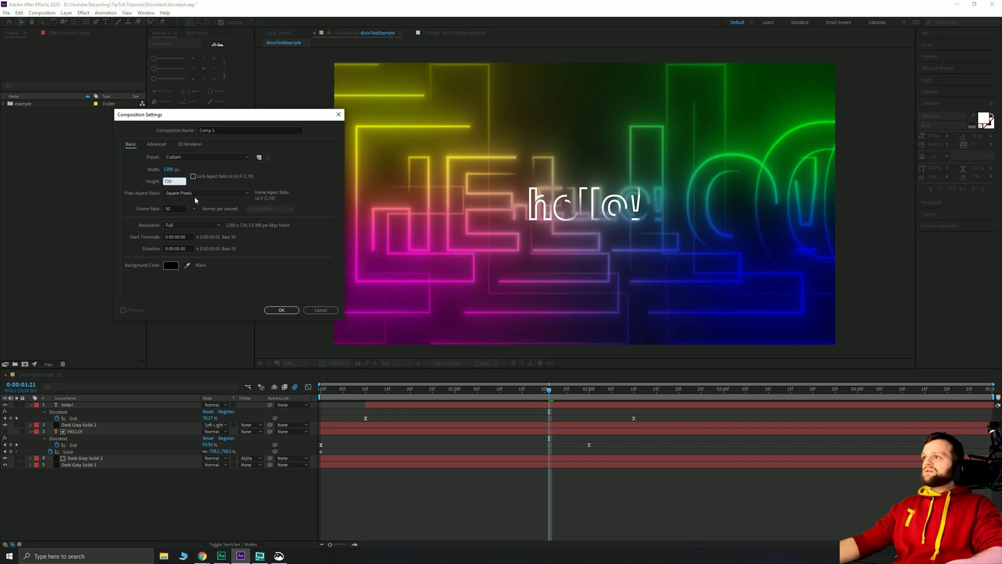
pyautogui.press('Return')
# Add a dark gray 1280 by 720 solid to the new composition as its background
pyautogui.click(67, 12)
pyautogui.moveTo(94, 21)
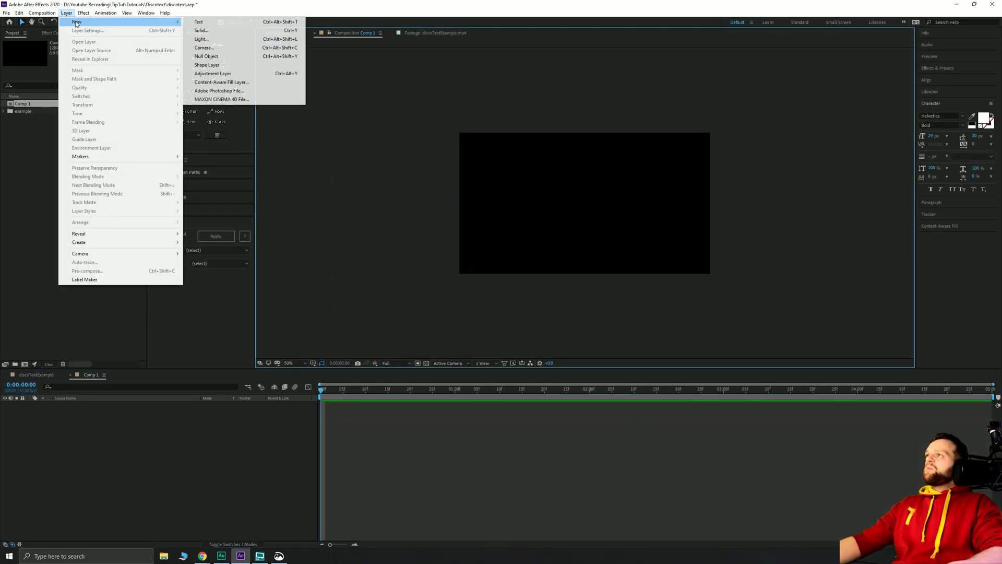
pyautogui.click(201, 31)
pyautogui.click(515, 319)
pyautogui.press('/')
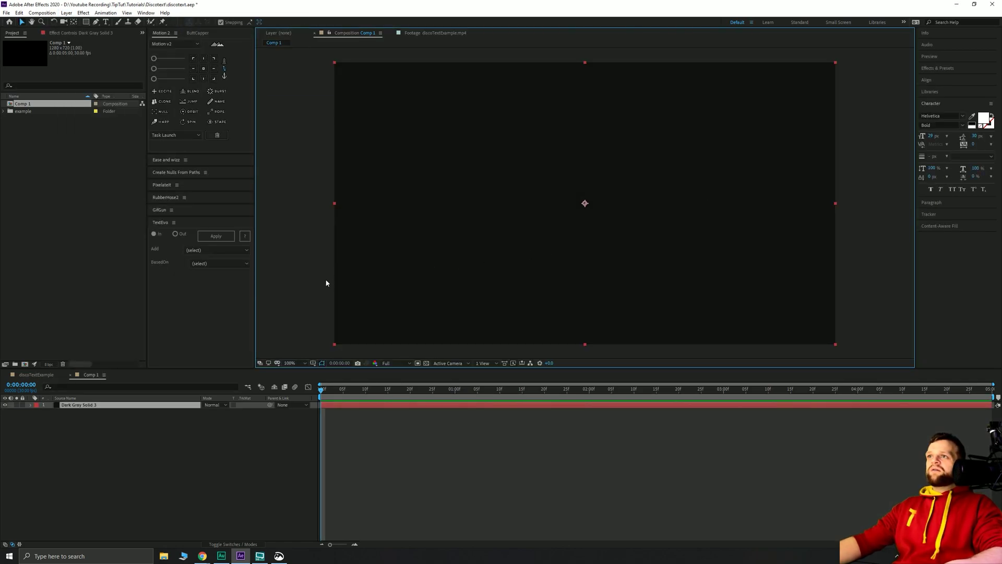
# Add a second dark gray 1280 by 720 solid above the first one
pyautogui.click(196, 452)
pyautogui.click(68, 14)
pyautogui.moveTo(77, 21)
pyautogui.click(196, 31)
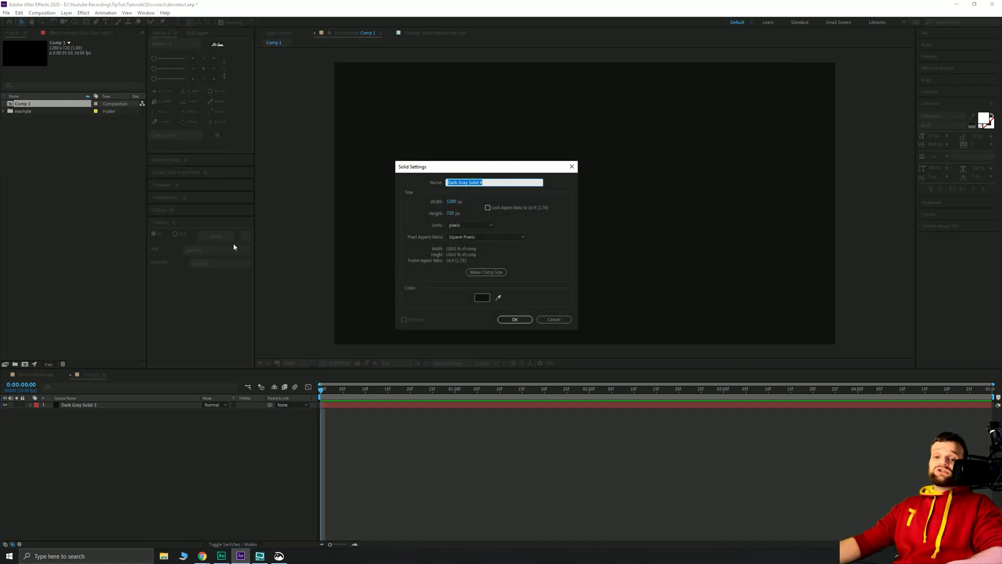
pyautogui.press('Return')
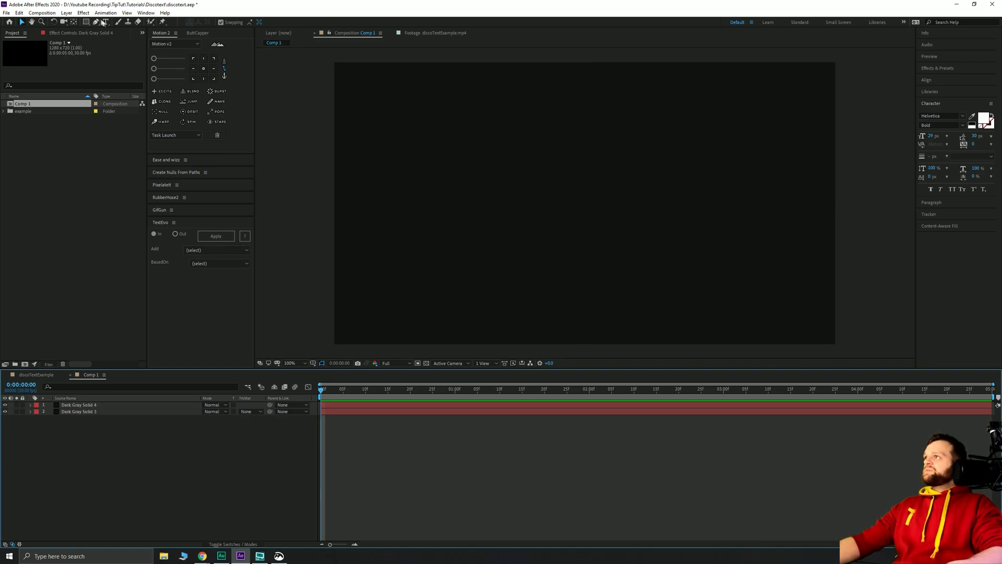
# Create a text layer reading DISCO! in the composition and centre its anchor point on the text
pyautogui.click(105, 23)
pyautogui.click(489, 195)
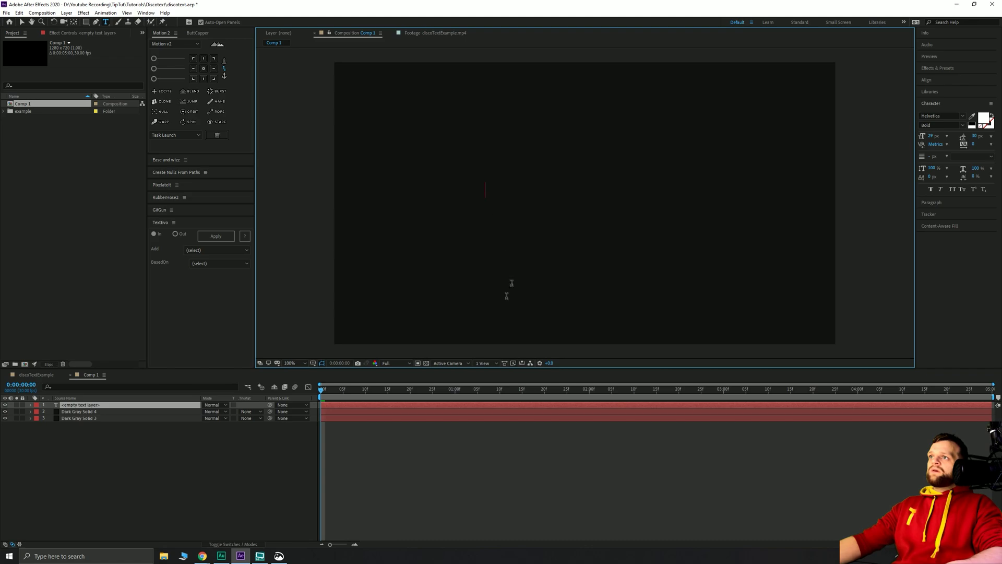
pyautogui.write('DISCO!')
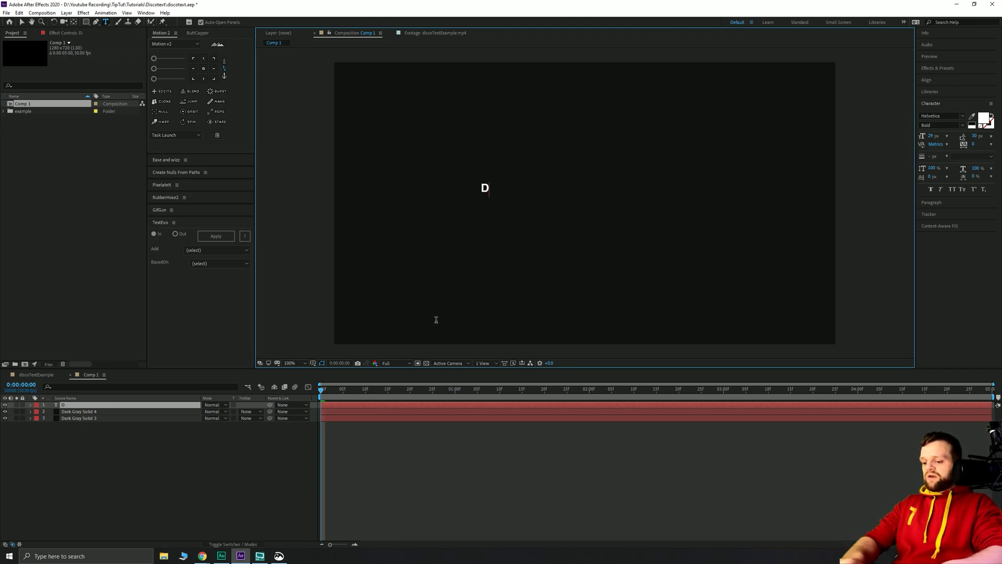
pyautogui.click(21, 22)
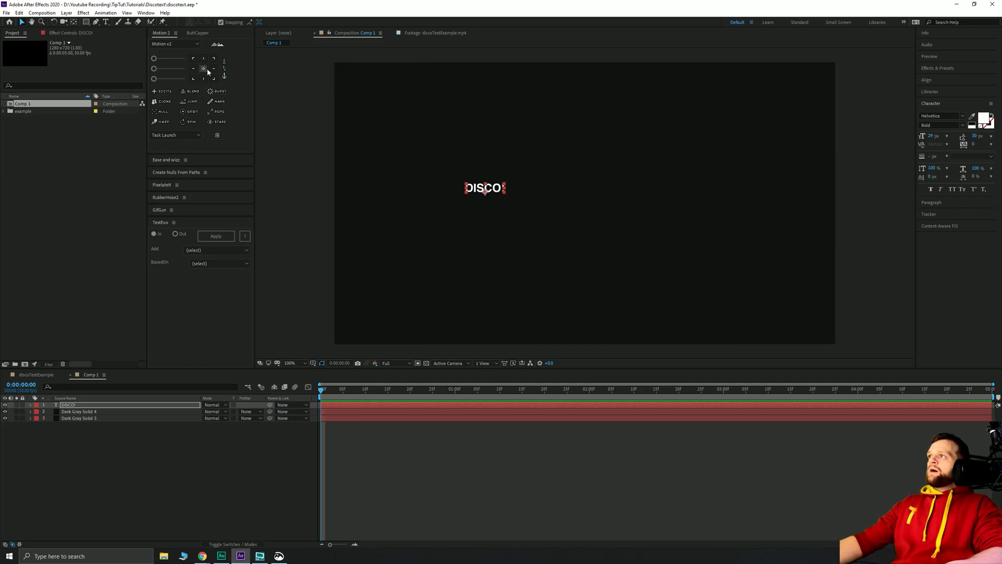
pyautogui.click(204, 68)
pyautogui.press('capslock')
pyautogui.press('capslock')
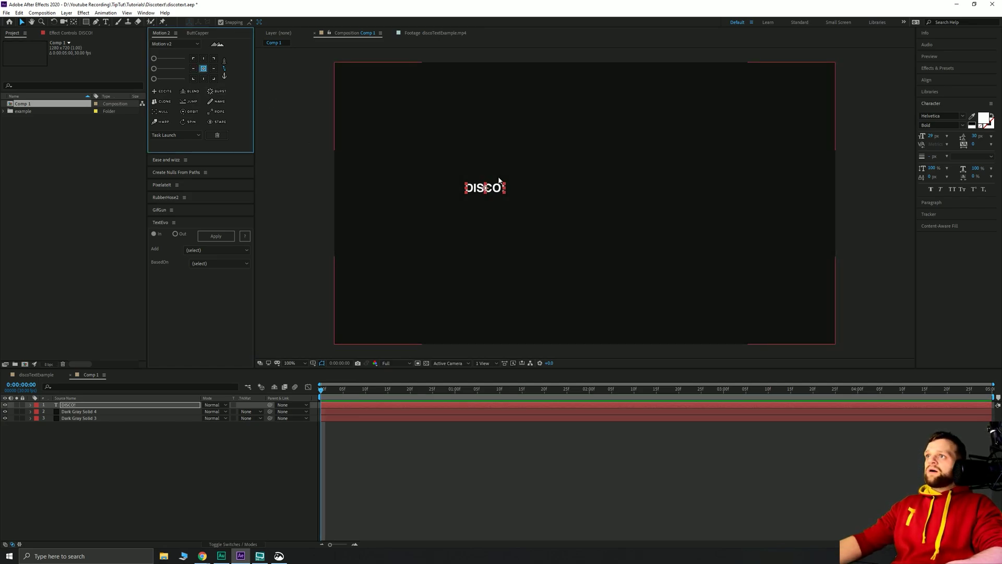
# Enlarge the DISCO! text to roughly a third of the frame width and move it to the composition's centre
pyautogui.moveTo(505, 186); pyautogui.dragTo(558, 147)
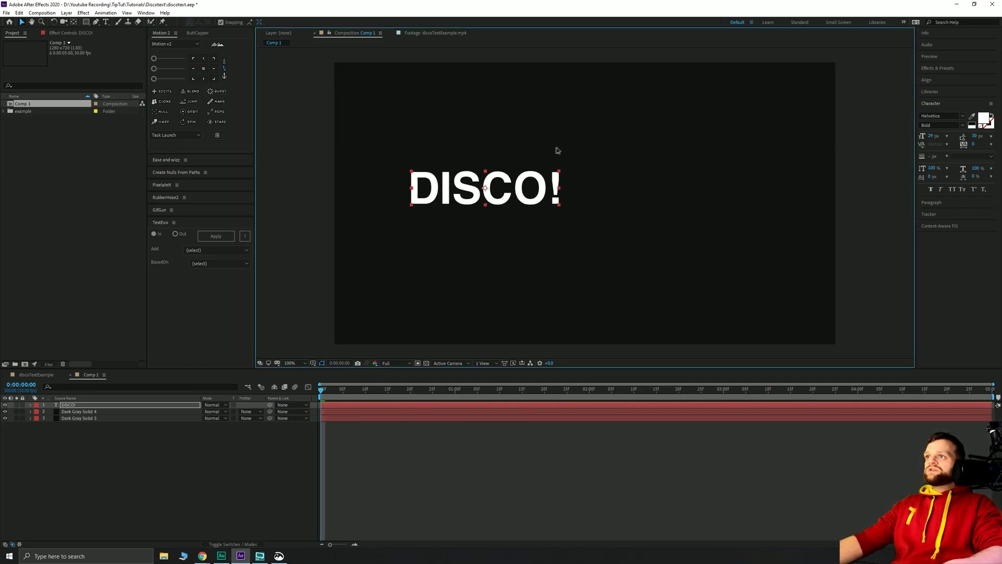
pyautogui.moveTo(545, 200); pyautogui.dragTo(609, 203)
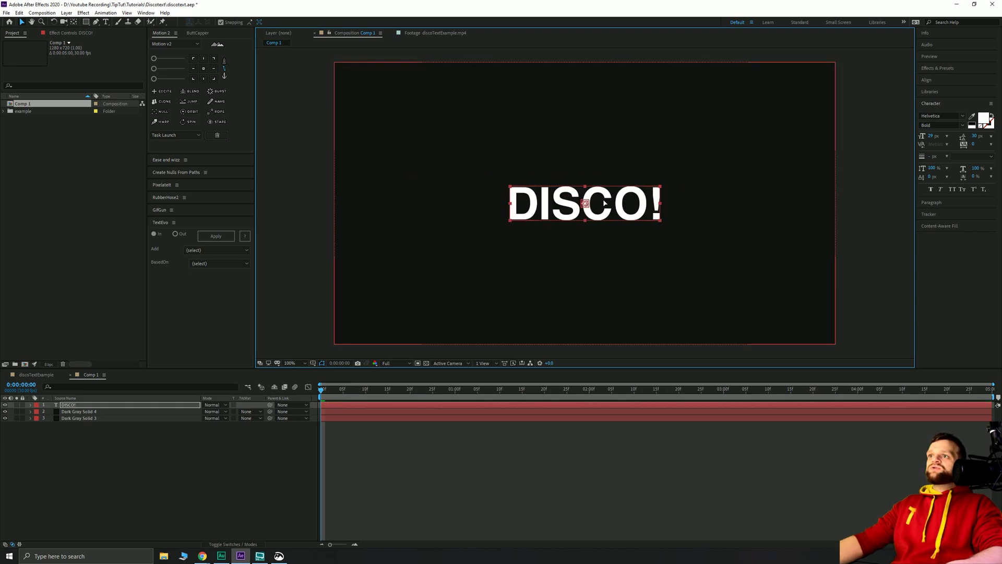
pyautogui.moveTo(534, 196); pyautogui.dragTo(604, 203)
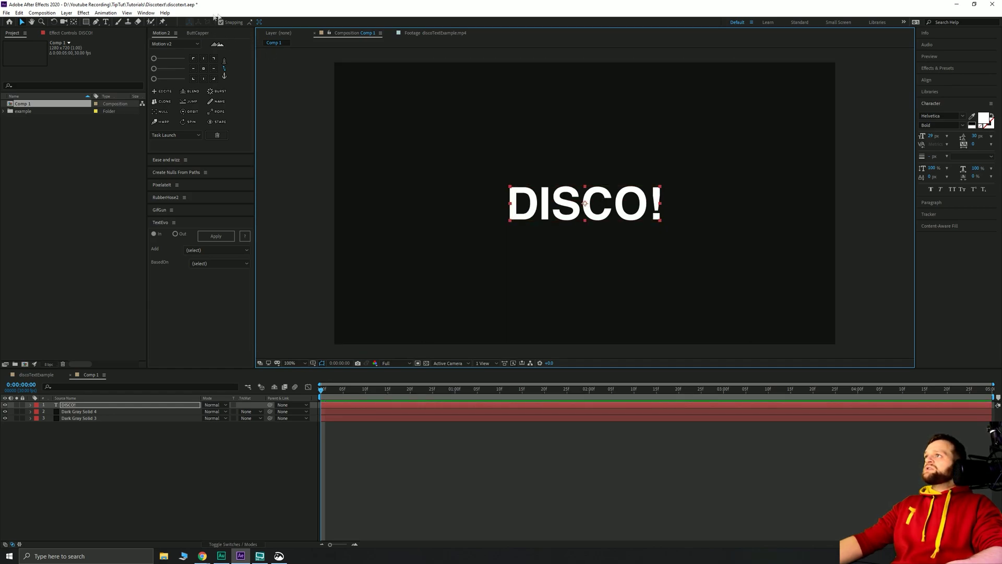
pyautogui.click(155, 456)
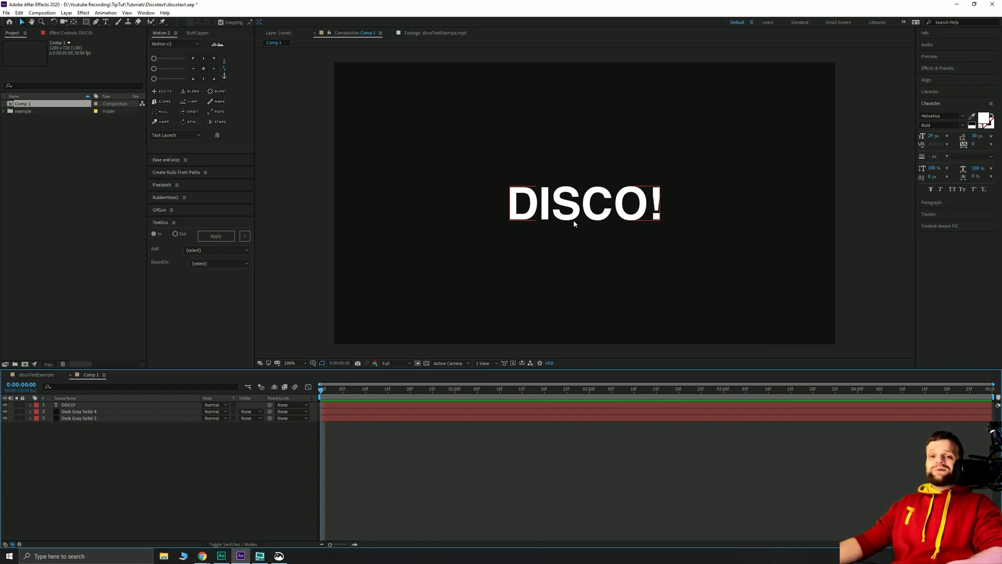
# Apply the Plugin Everything Discotext effect to the DISCO! text layer
pyautogui.click(553, 204)
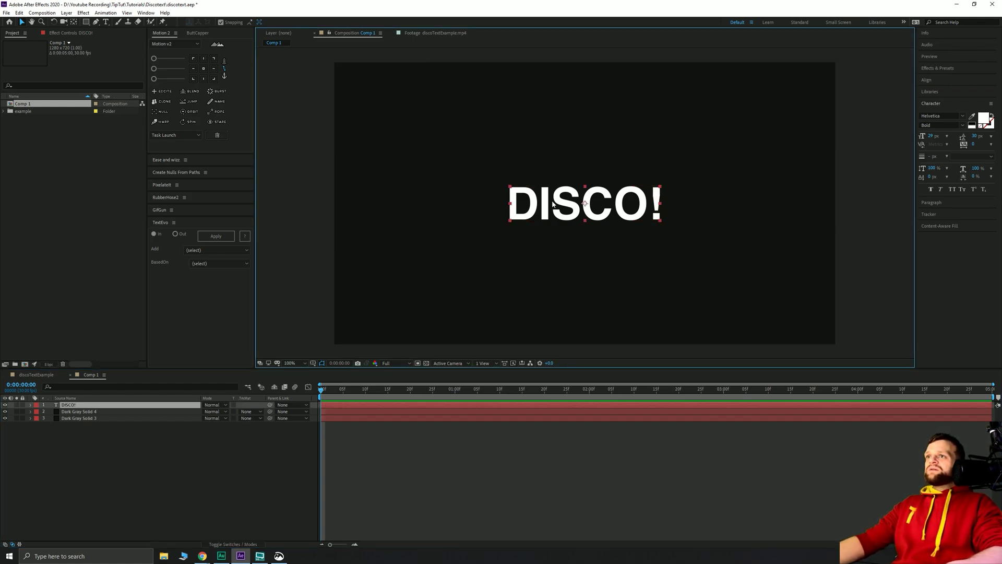
pyautogui.click(83, 13)
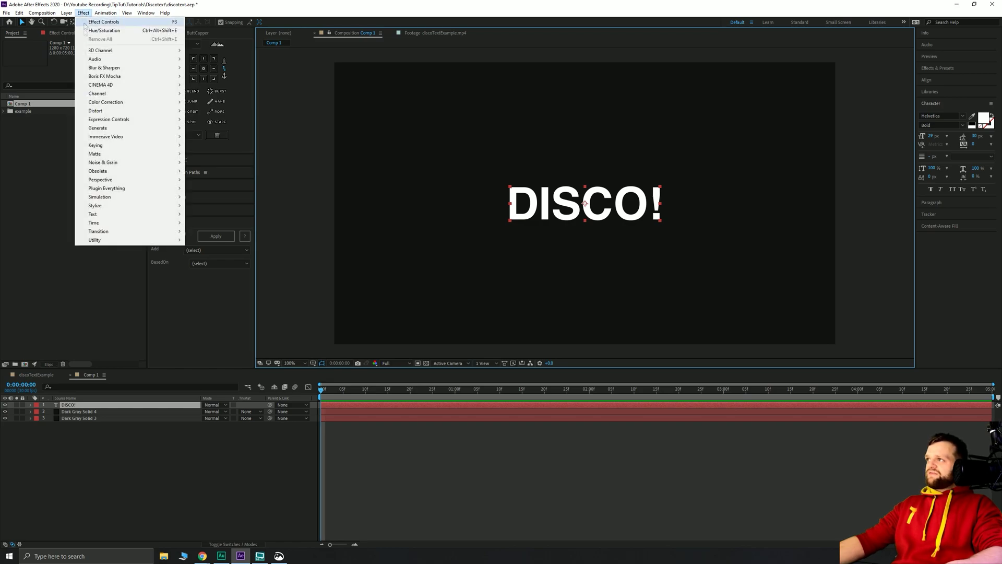
pyautogui.moveTo(151, 189)
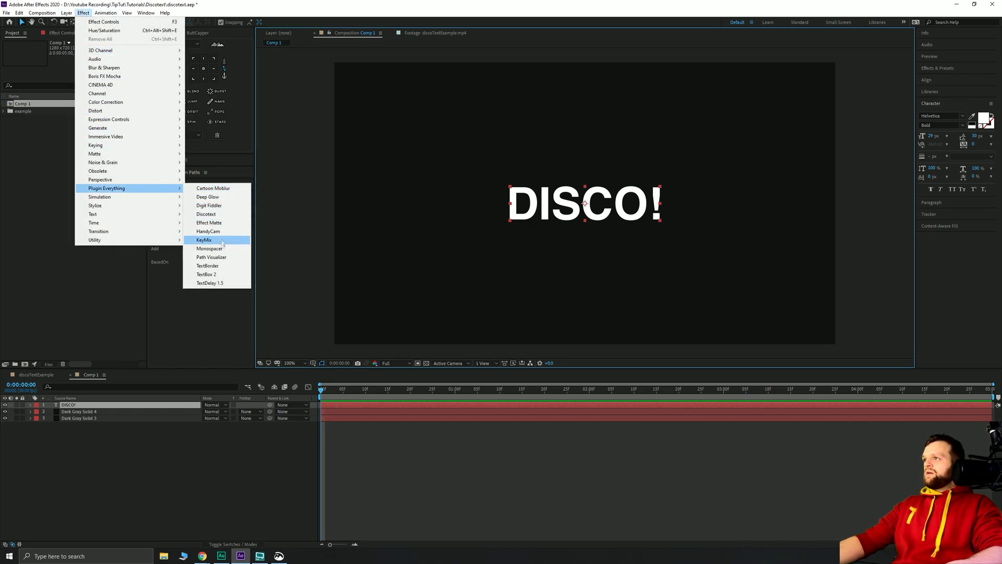
pyautogui.click(206, 214)
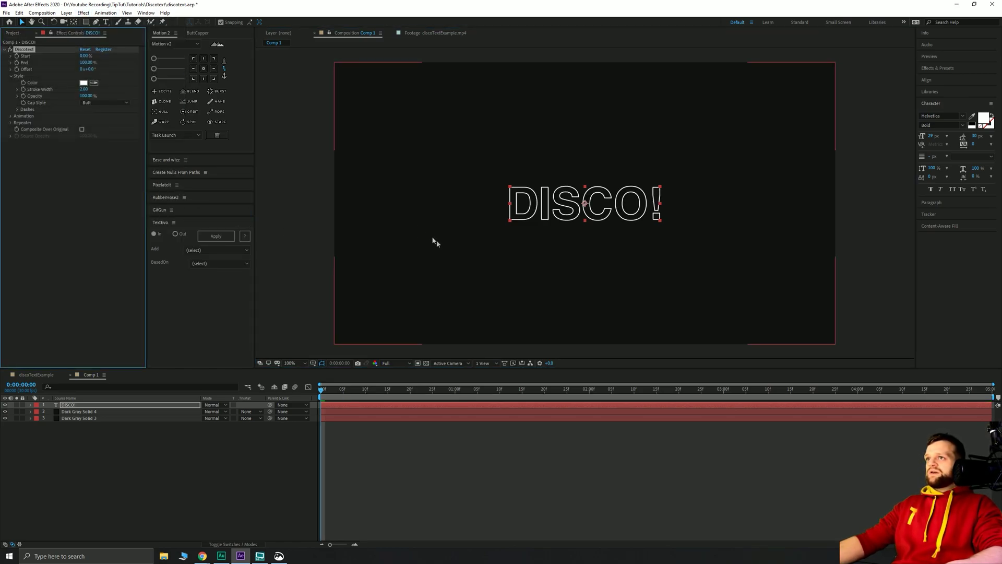
# Try compositing the Discotext outline over the original text and adjusting the source opacity
pyautogui.press('.')
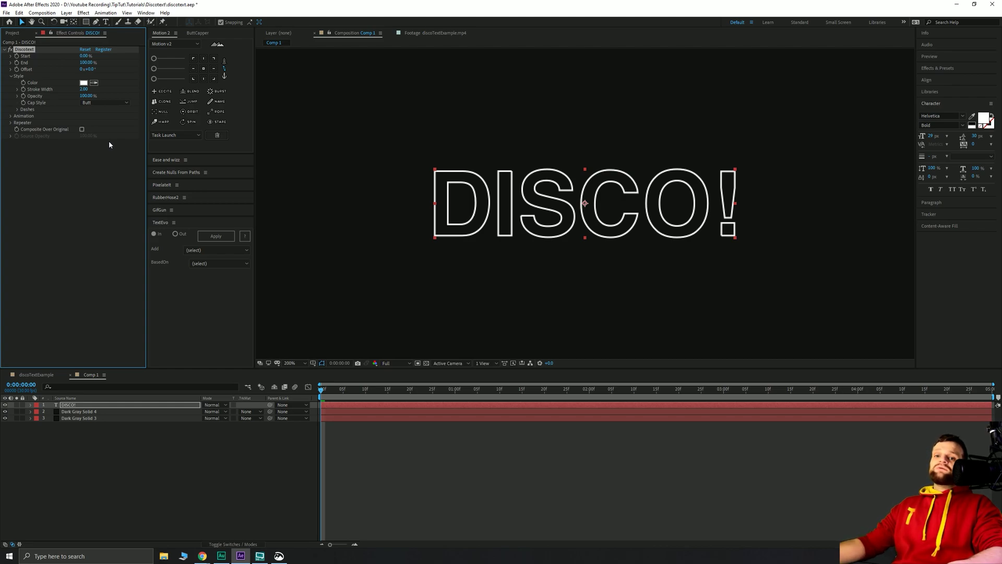
pyautogui.click(81, 129)
pyautogui.moveTo(87, 136)
pyautogui.mouseDown()
pyautogui.moveTo(74, 137)
pyautogui.moveTo(89, 137)
pyautogui.mouseUp()
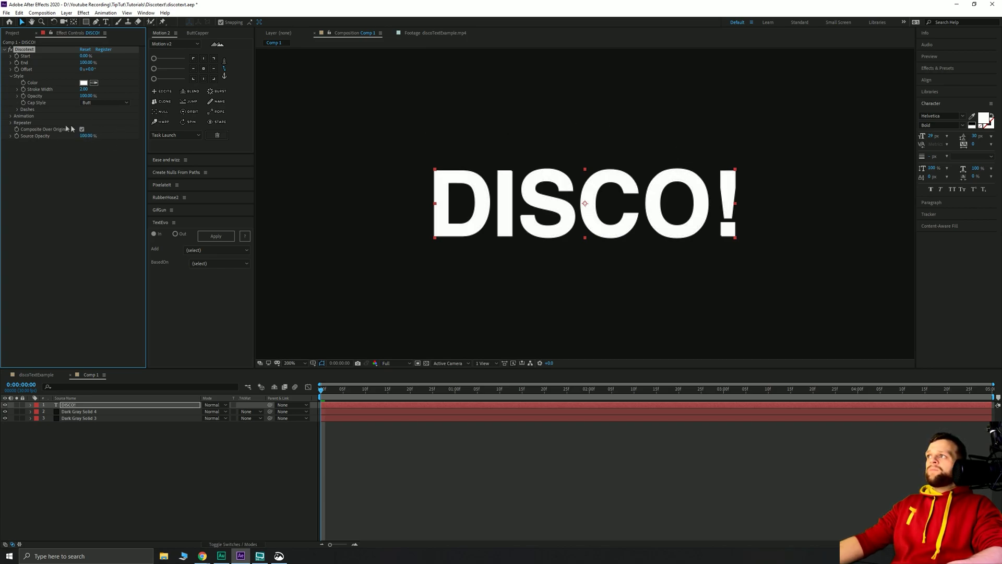
pyautogui.press(',')
pyautogui.press(',')
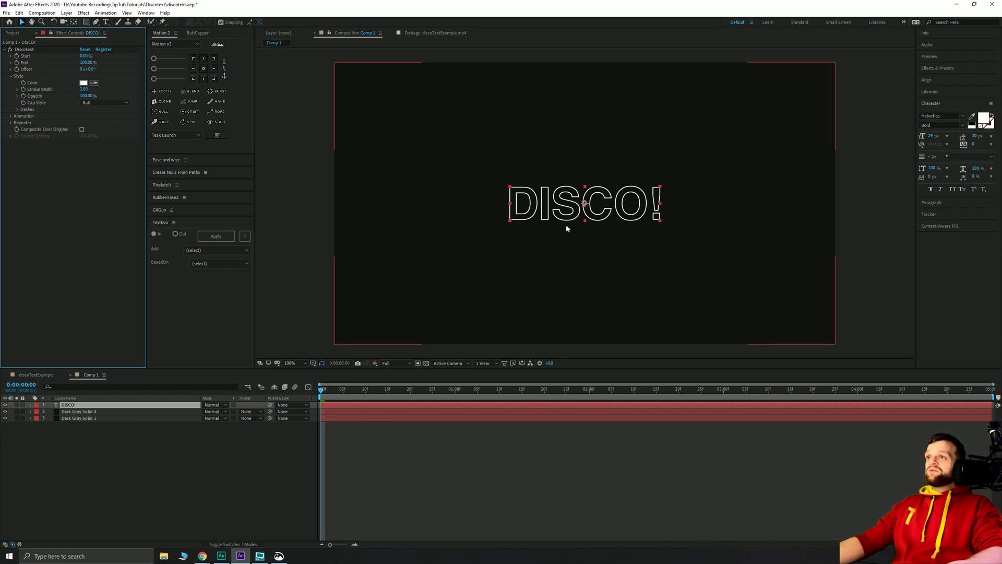
# Switch to the Discotext product page in Chrome and look through its feature list and example animations
pyautogui.click(205, 554)
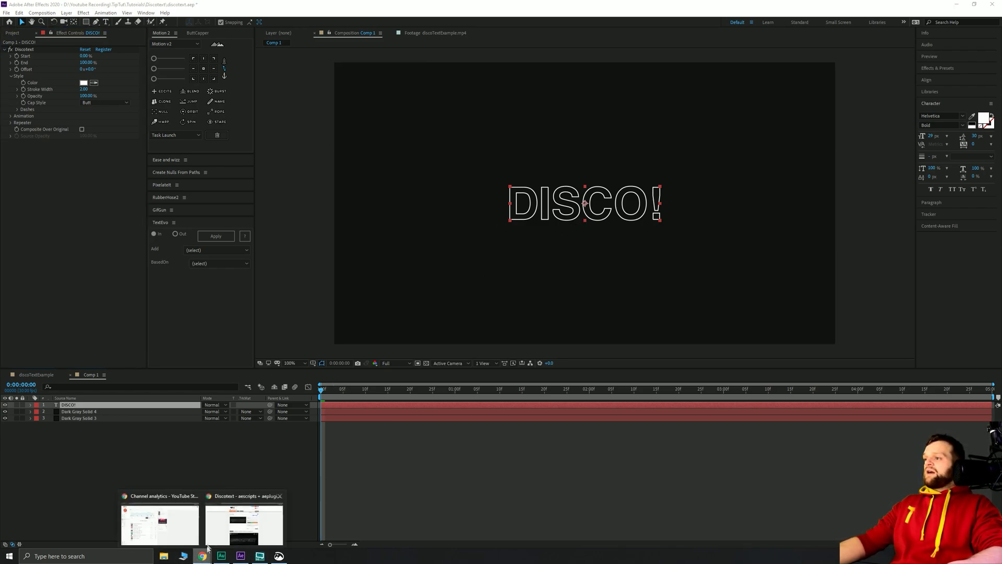
pyautogui.click(244, 522)
pyautogui.scroll(-5, 300, 313)
pyautogui.scroll(-10, 300, 313)
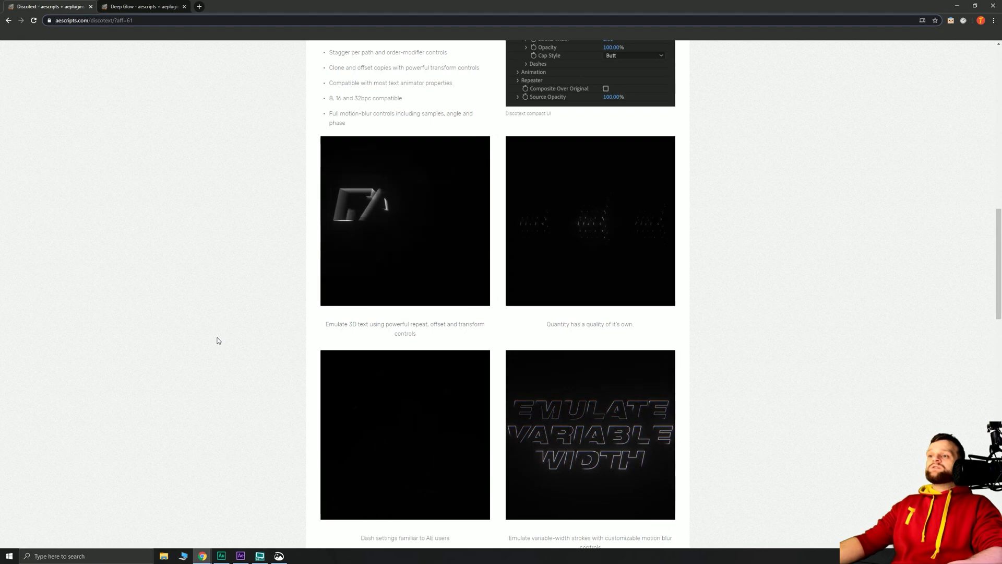
# Look through the remaining Discotext examples, expanded effect controls and limitations, and switch back to After Effects
pyautogui.scroll(-5, 224, 353)
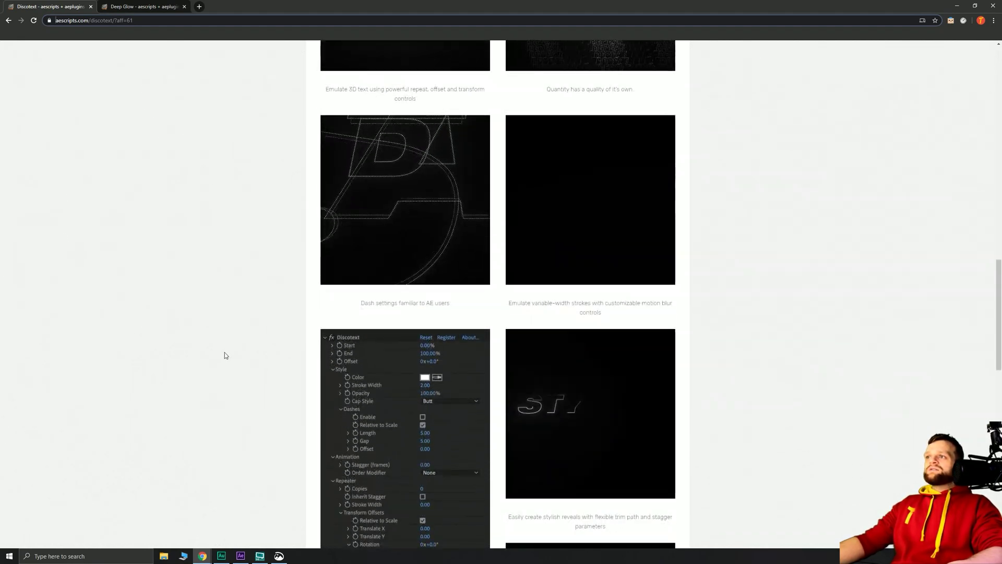
pyautogui.scroll(-5, 226, 355)
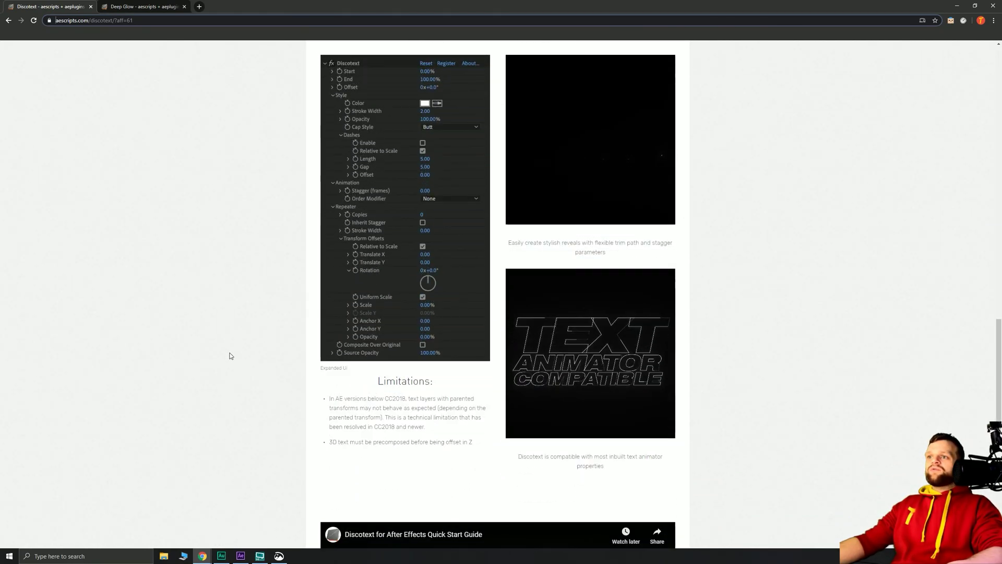
pyautogui.scroll(-3, 230, 353)
pyautogui.click(241, 555)
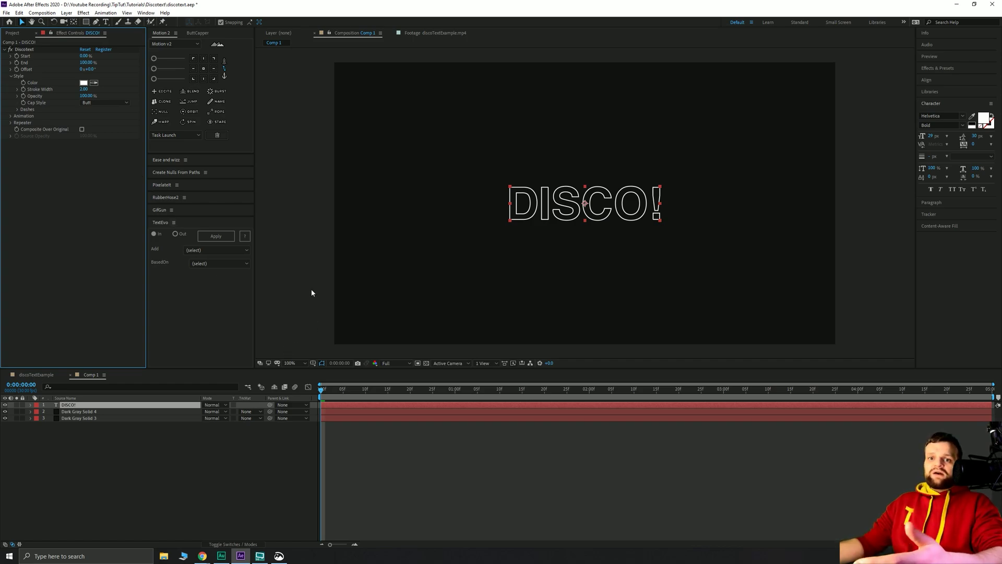
# Keyframe the Discotext End value on the DISCO! layer from 0% at the first frame to 100% at 2 seconds
pyautogui.moveTo(87, 62)
pyautogui.mouseDown()
pyautogui.moveTo(78, 68)
pyautogui.moveTo(99, 67)
pyautogui.moveTo(74, 66)
pyautogui.moveTo(120, 44)
pyautogui.moveTo(24, 63)
pyautogui.mouseUp()
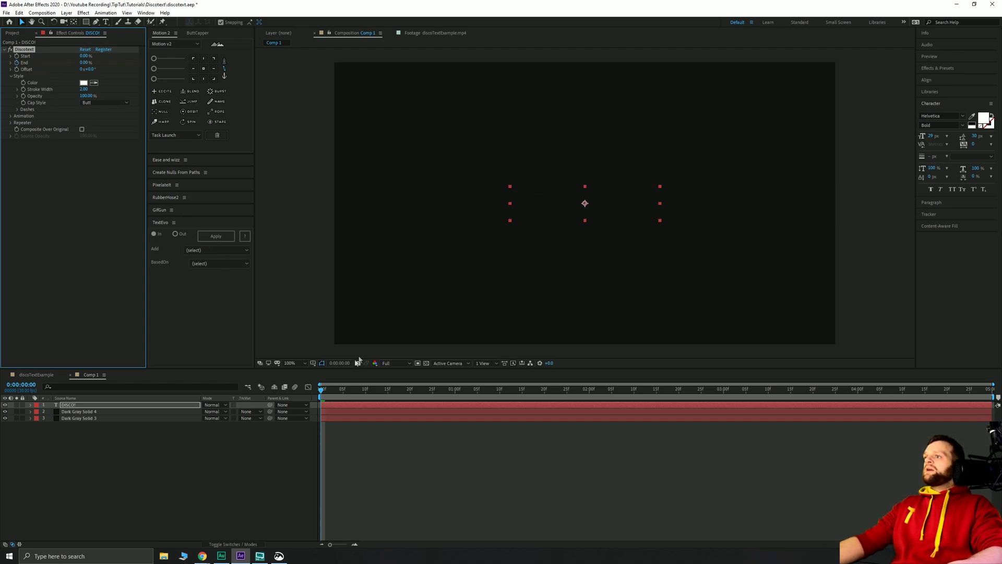
pyautogui.click(593, 397)
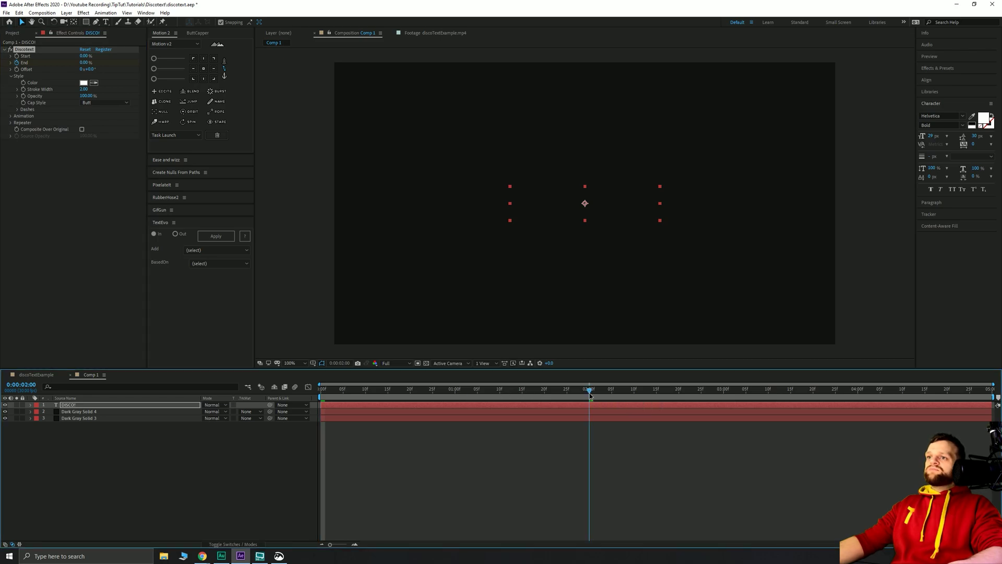
pyautogui.moveTo(90, 64); pyautogui.dragTo(208, 62)
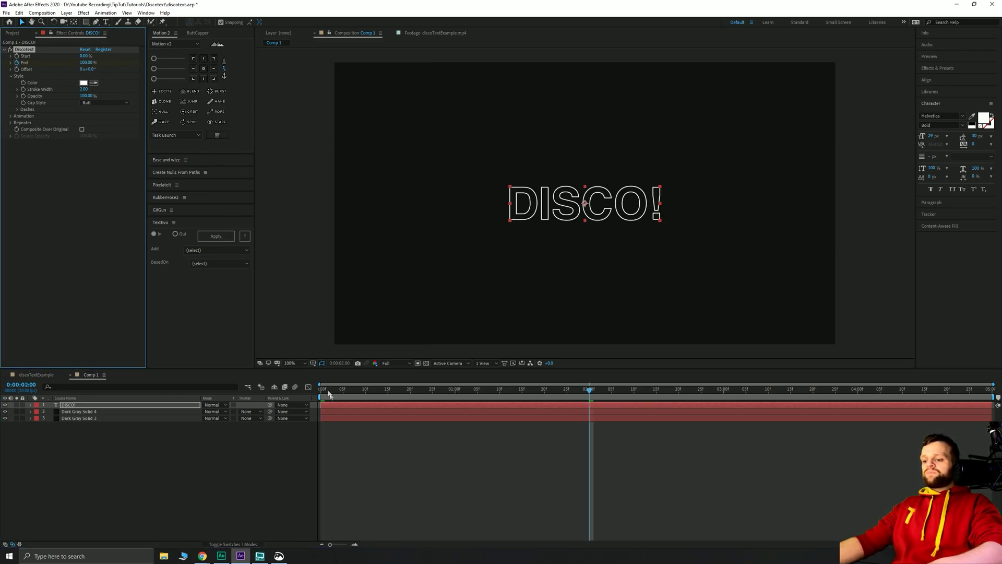
# Apply Easy Ease to both End keyframes and play back the outline drawing on from the first frame
pyautogui.press('u')
pyautogui.moveTo(620, 415); pyautogui.dragTo(340, 428)
pyautogui.press('F9')
pyautogui.moveTo(589, 391); pyautogui.dragTo(322, 391)
pyautogui.press('space')
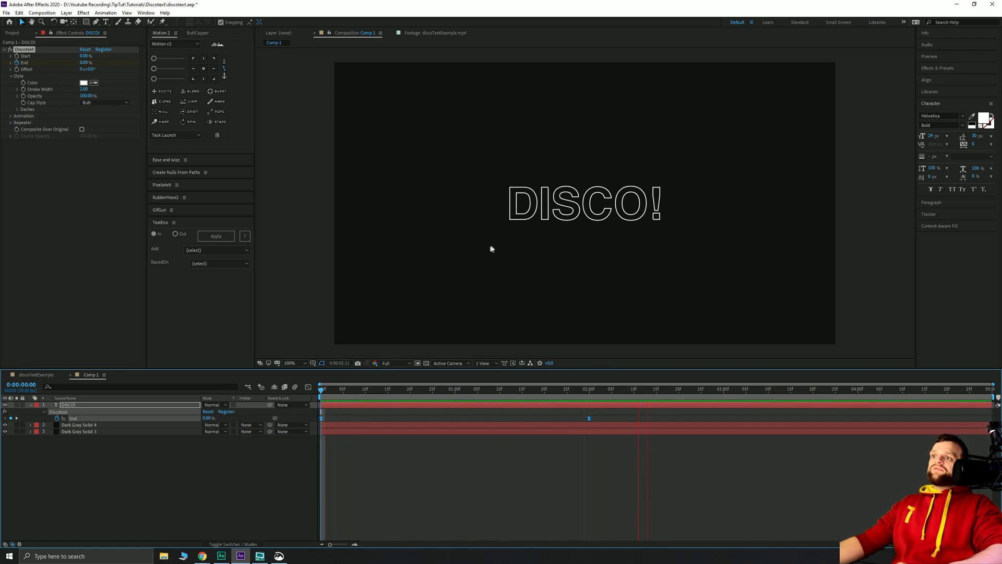
pyautogui.press('space')
# Clear all characters from the DISCO! text layer while keeping its Discotext effect and keyframes
pyautogui.doubleClick(545, 216)
pyautogui.click(561, 233)
pyautogui.press('Delete')
pyautogui.press('BackSpace')
pyautogui.press('BackSpace')
pyautogui.press('Delete')
pyautogui.press('Delete')
pyautogui.press('Delete')
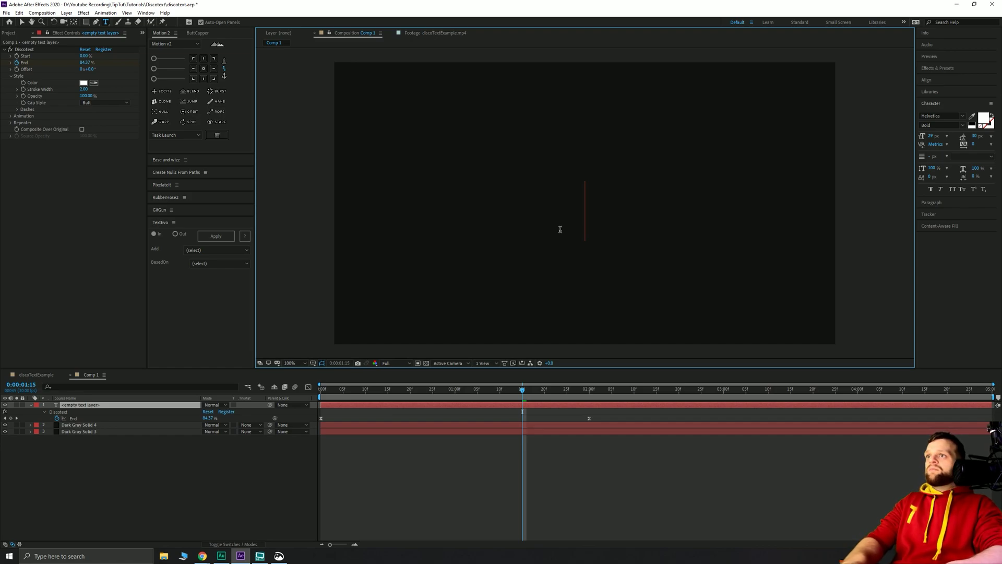
pyautogui.write('disco1!')
pyautogui.press('BackSpace')
pyautogui.press('BackSpace')
pyautogui.press('BackSpace')
pyautogui.press('BackSpace')
pyautogui.press('BackSpace')
pyautogui.press('BackSpace')
pyautogui.press('BackSpace')
# Enter DISCO! in capitals in the emptied text layer, finish text editing and reselect the layer
pyautogui.write('DISCO!')
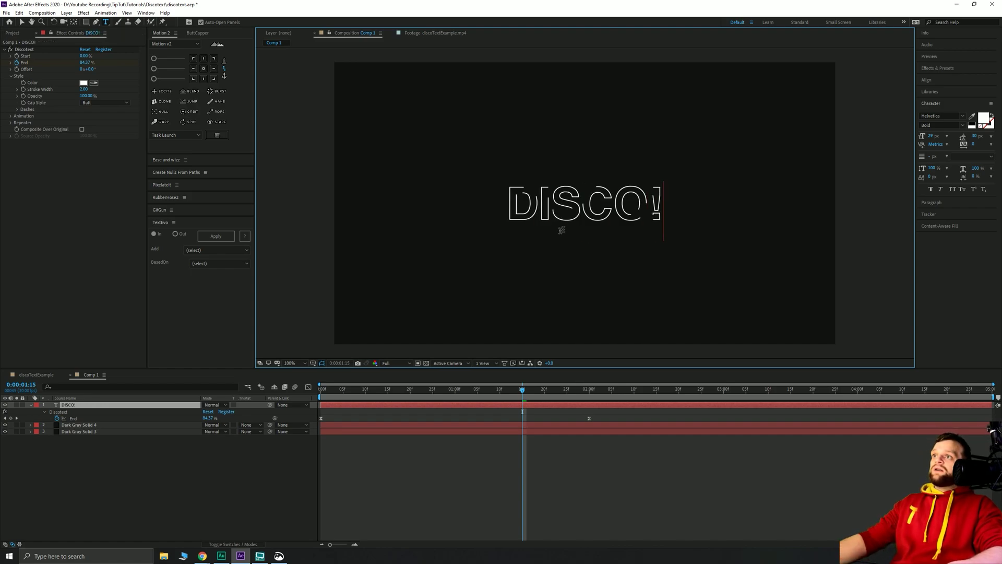
pyautogui.click(22, 22)
pyautogui.click(146, 459)
pyautogui.click(81, 405)
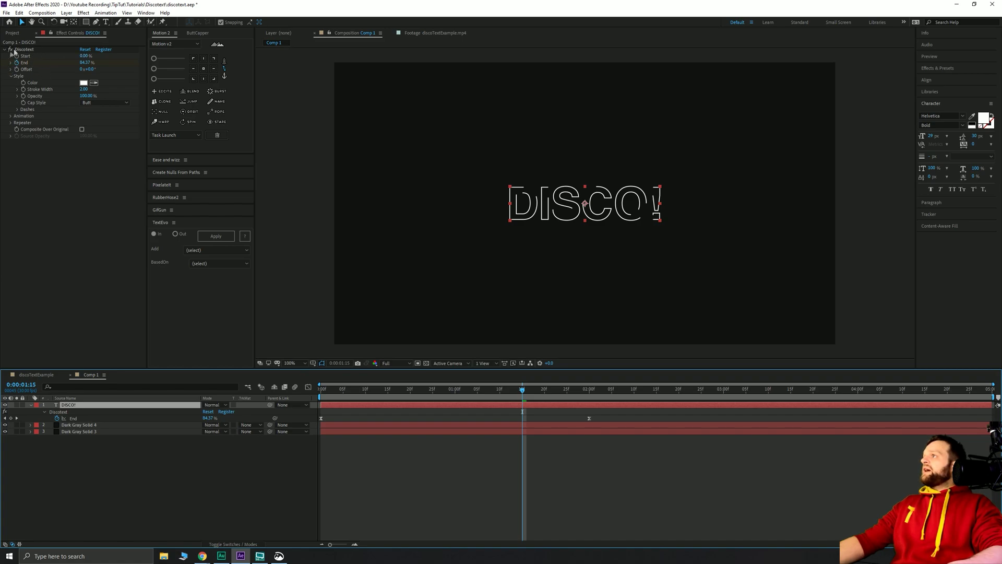
# Try Discotext stroke widths of 10 and 6 on the partly drawn text, and settle on 4
pyautogui.press('capslock')
pyautogui.moveTo(523, 391)
pyautogui.mouseDown()
pyautogui.moveTo(414, 391)
pyautogui.moveTo(534, 390)
pyautogui.mouseUp()
pyautogui.press('capslock')
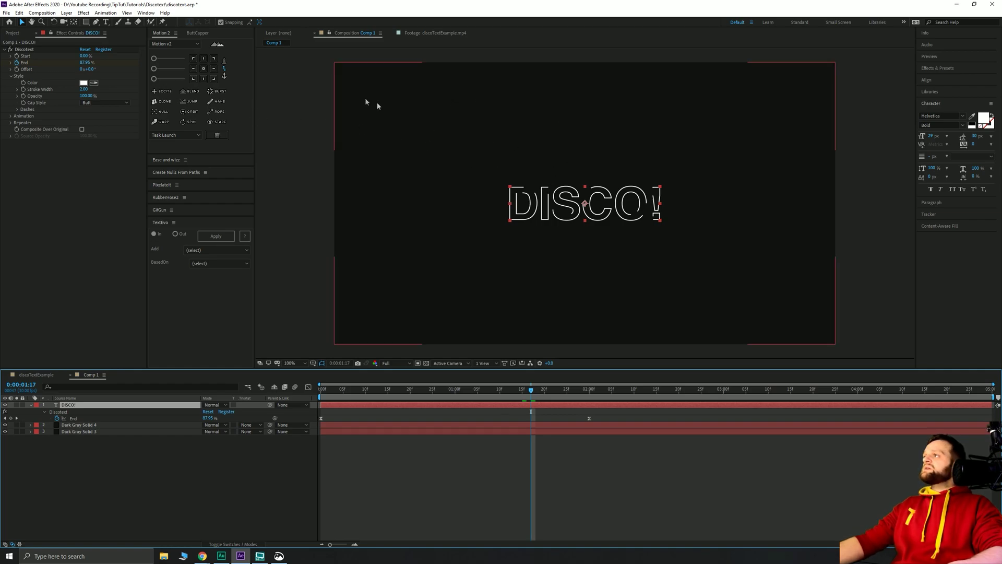
pyautogui.click(20, 77)
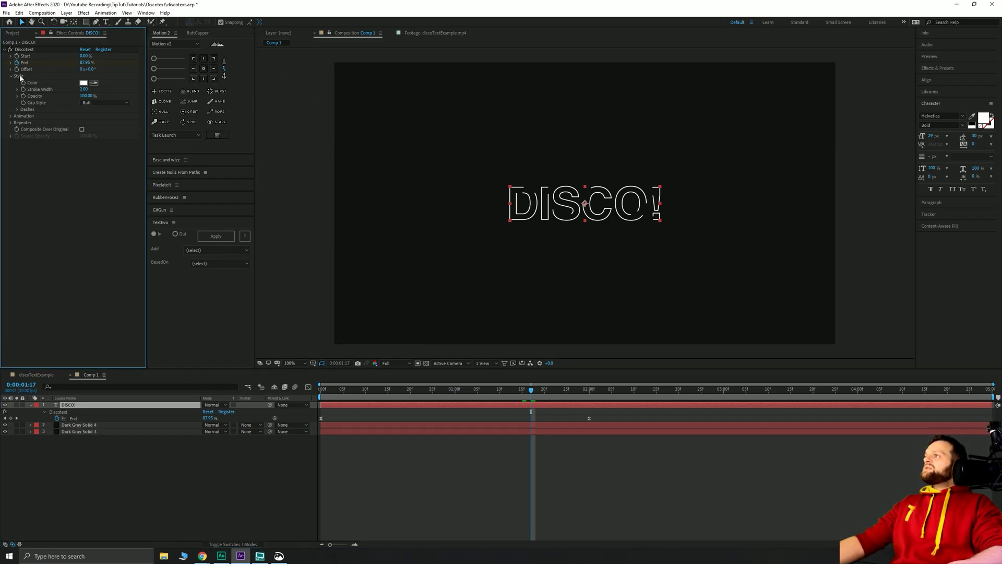
pyautogui.click(82, 89)
pyautogui.write('10')
pyautogui.press('Return')
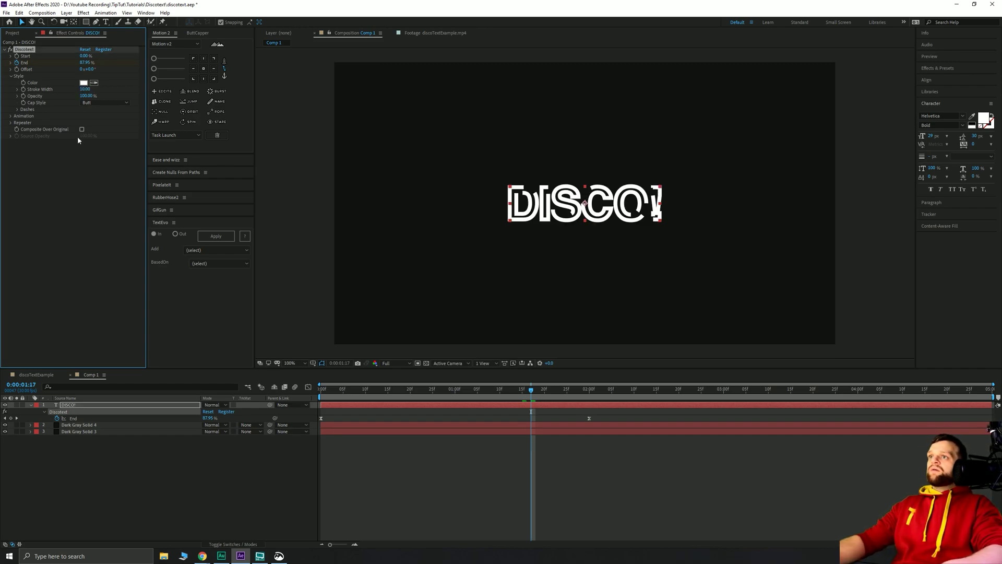
pyautogui.write('6')
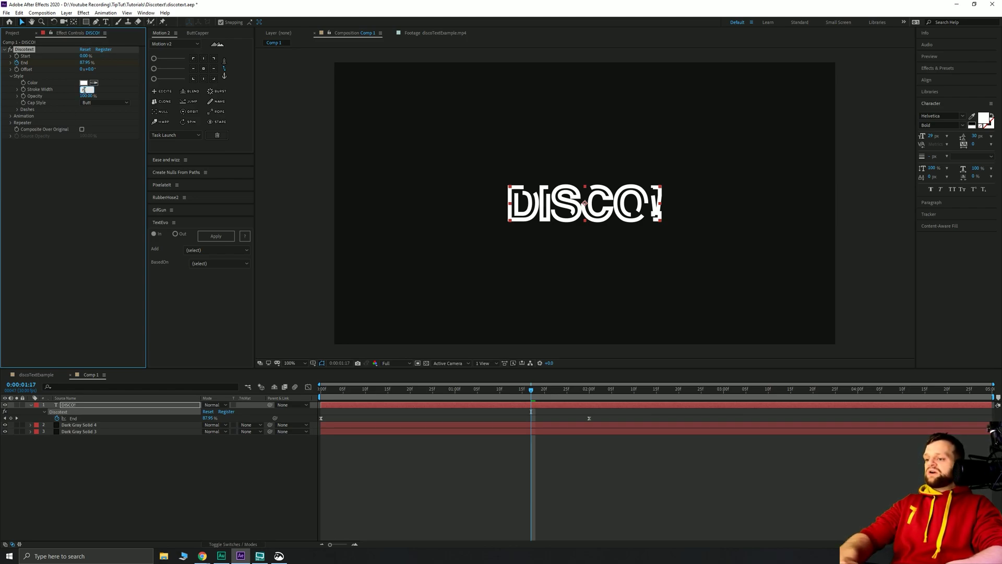
pyautogui.press('Return')
pyautogui.write('4')
pyautogui.press('Return')
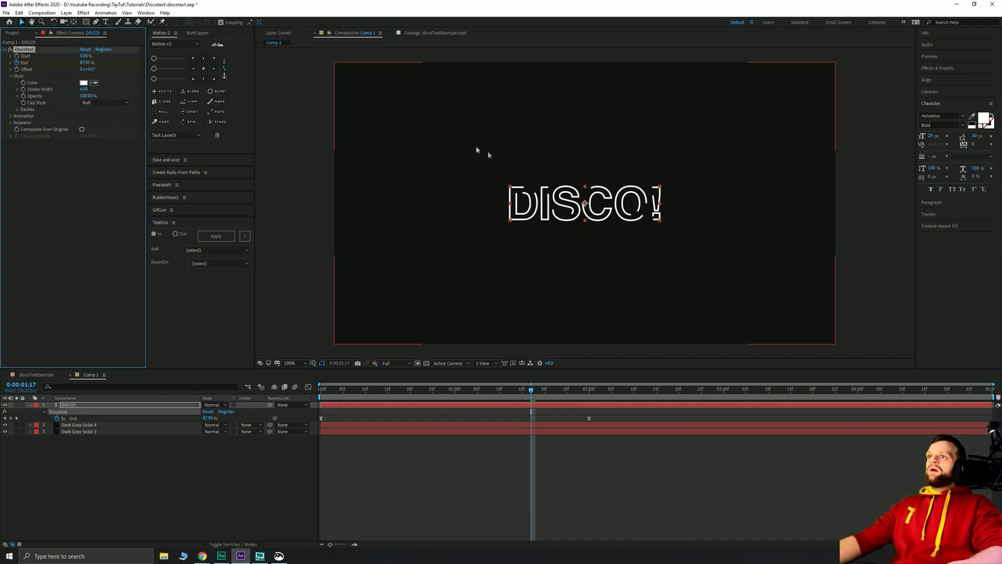
# Inspect the outline corner of the letter I at 2 seconds and set the Discotext cap style to Square
pyautogui.scroll(4, 445, 213)
pyautogui.press('space')
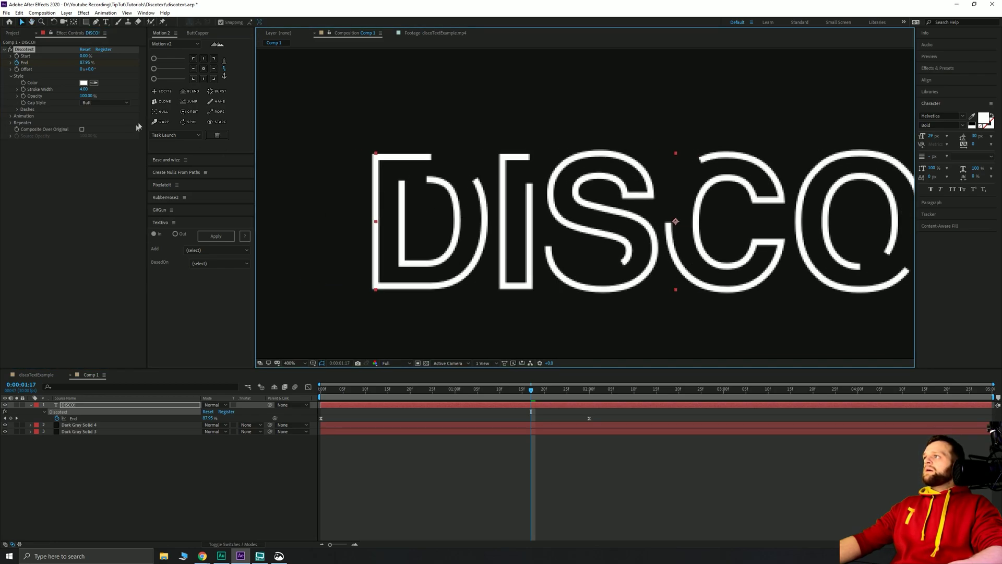
pyautogui.click(588, 392)
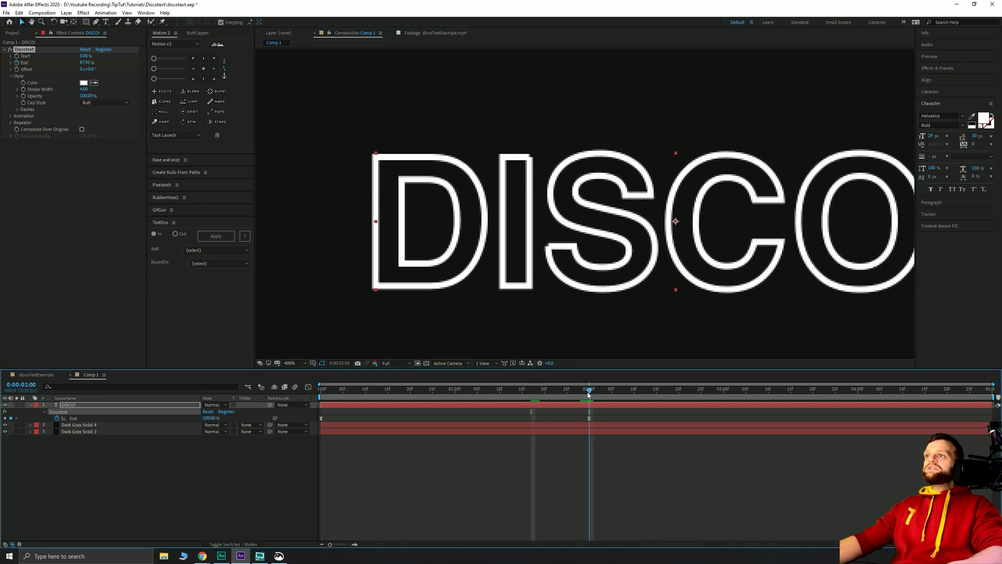
pyautogui.scroll(2, 519, 184)
pyautogui.press('space')
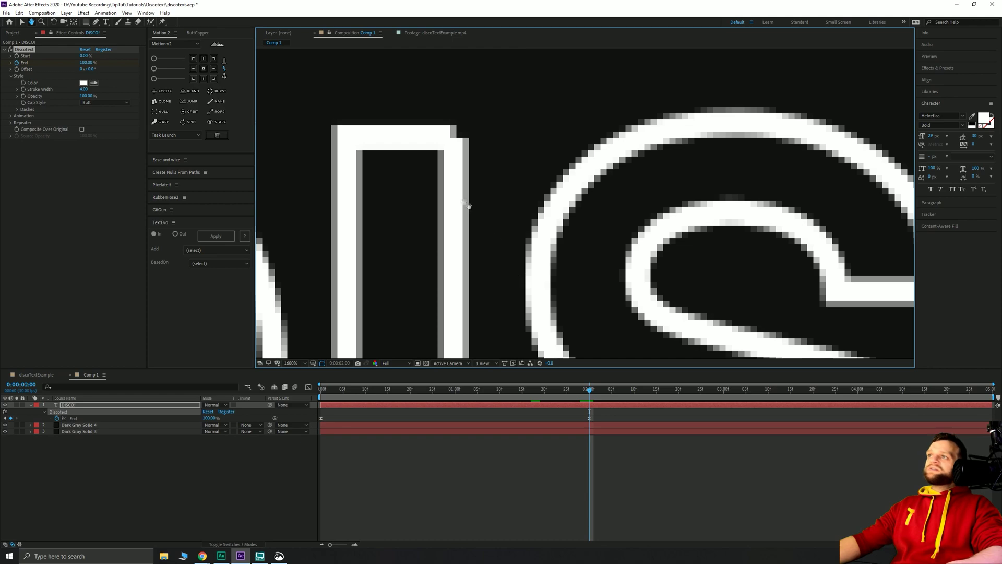
pyautogui.moveTo(476, 213); pyautogui.dragTo(532, 265)
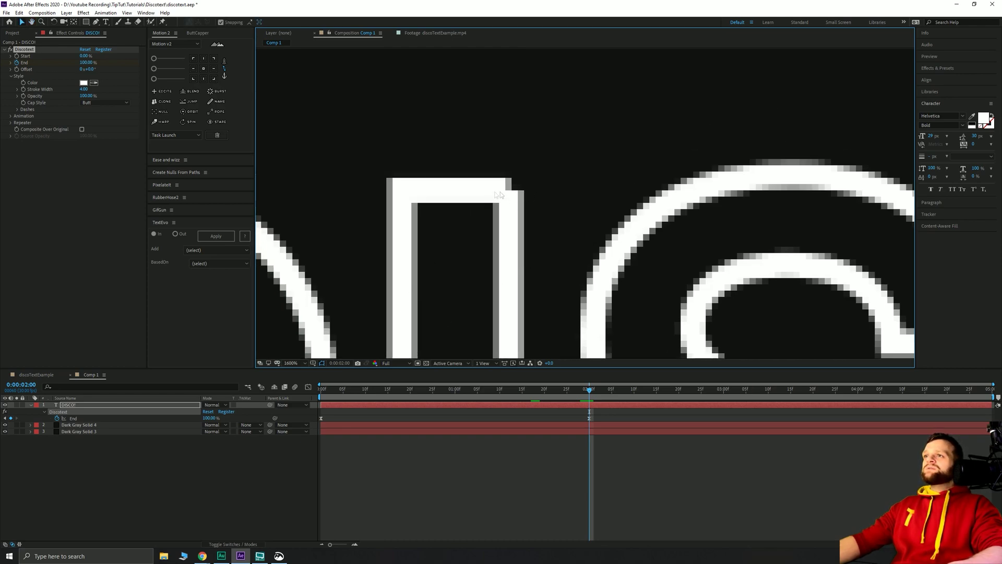
pyautogui.click(102, 102)
pyautogui.click(93, 124)
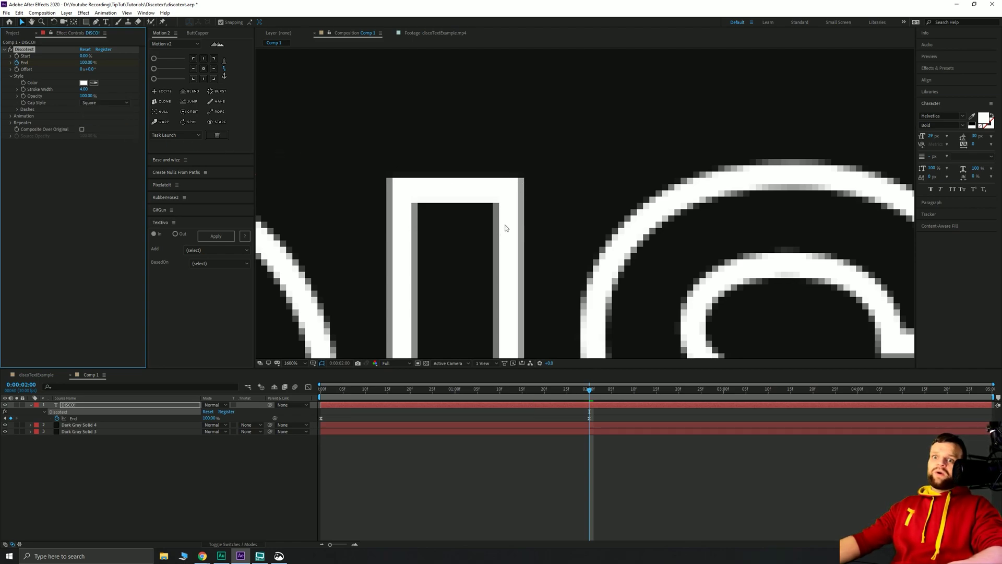
# Try the Round cap style and scrub back to the first frame to check the stroke ends
pyautogui.click(95, 102)
pyautogui.click(103, 130)
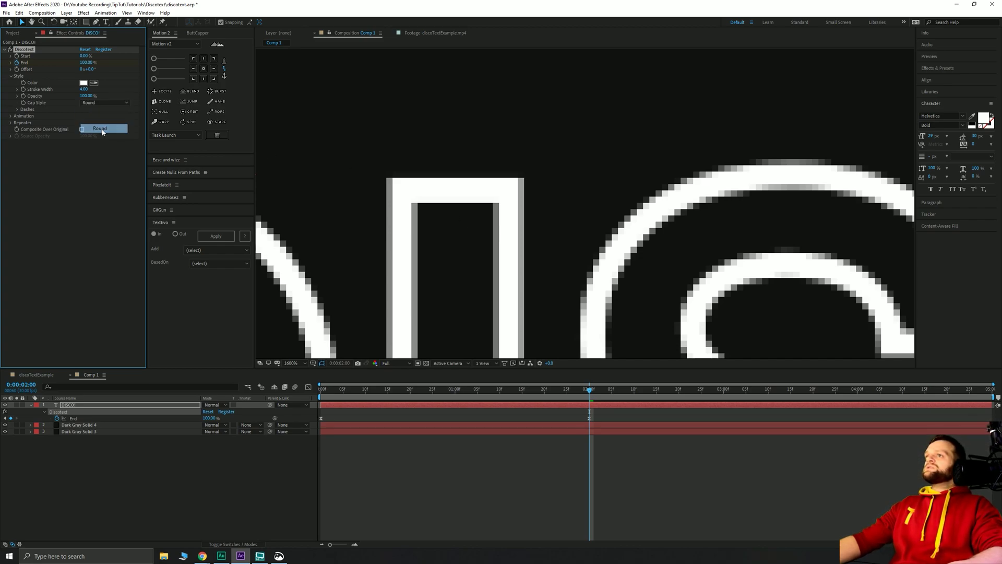
pyautogui.moveTo(588, 393); pyautogui.dragTo(510, 391)
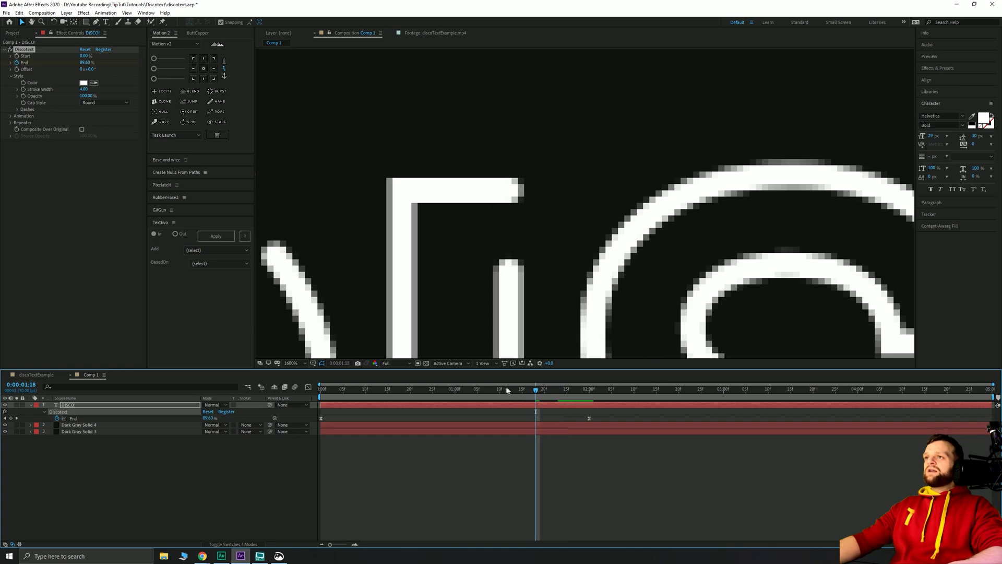
pyautogui.scroll(-3, 495, 264)
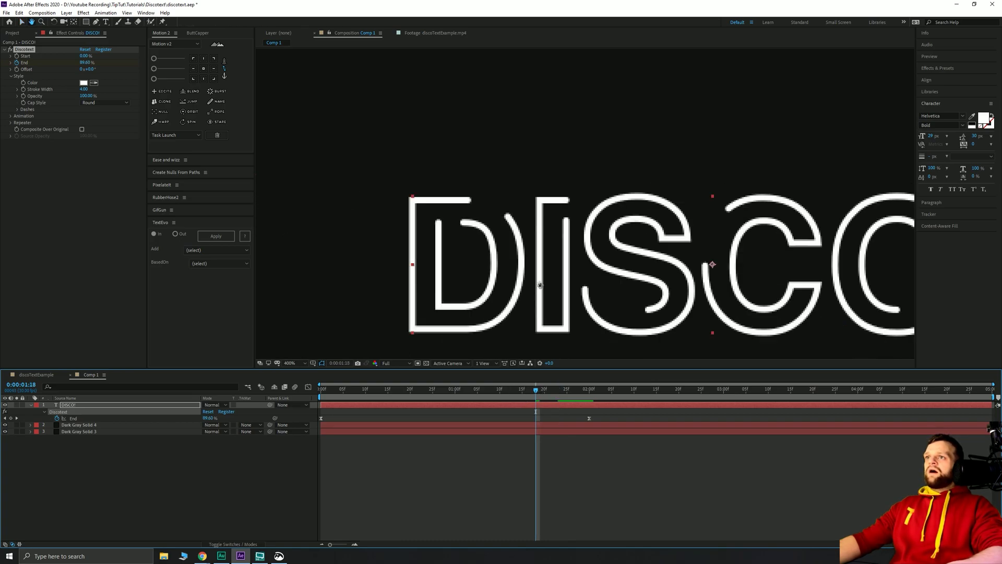
pyautogui.moveTo(536, 390); pyautogui.dragTo(281, 393)
pyautogui.scroll(-2, 430, 216)
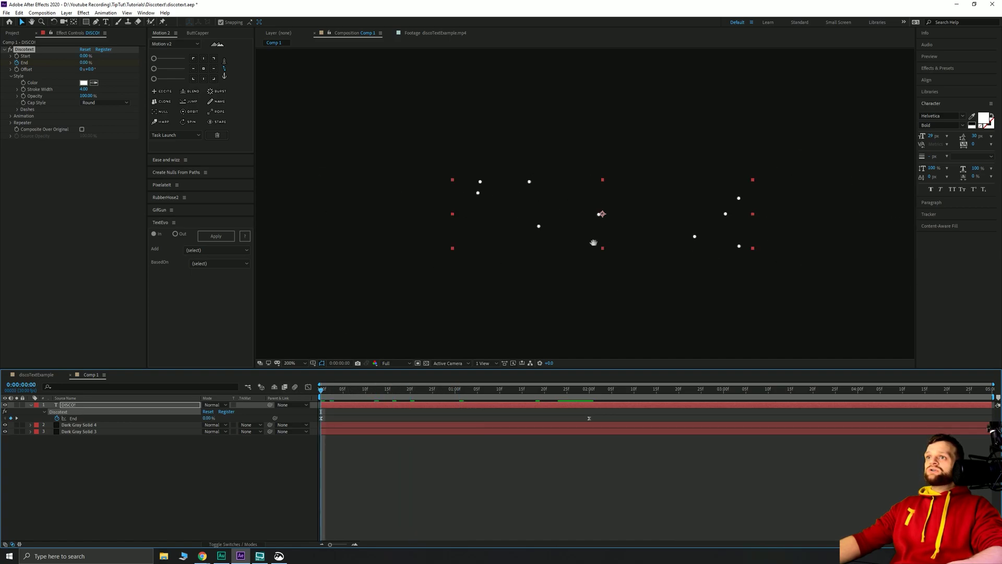
pyautogui.click(431, 164)
pyautogui.click(418, 405)
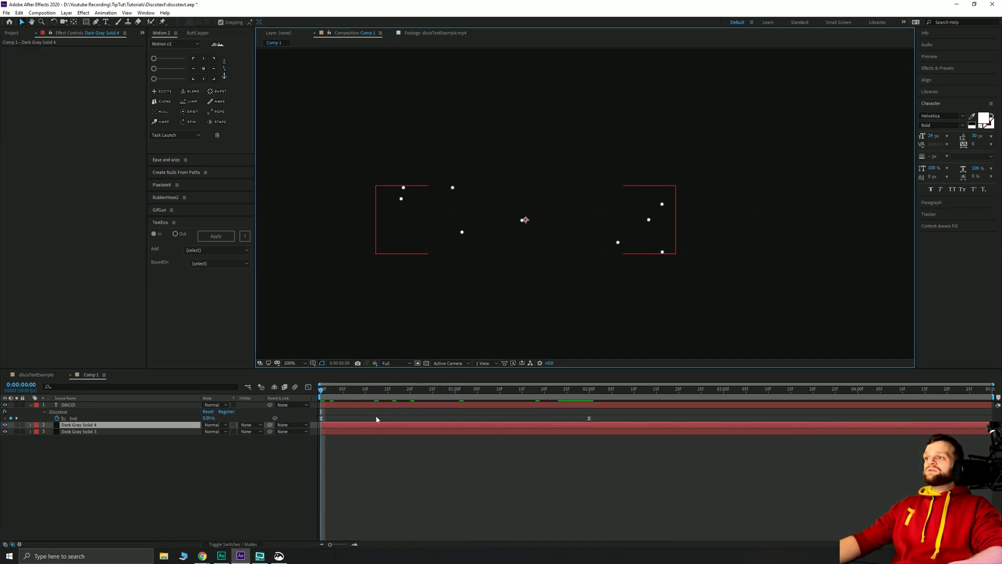
# Switch the Discotext cap style back to Square and check the partly drawn outline at 1 second 20 frames
pyautogui.click(102, 102)
pyautogui.click(93, 122)
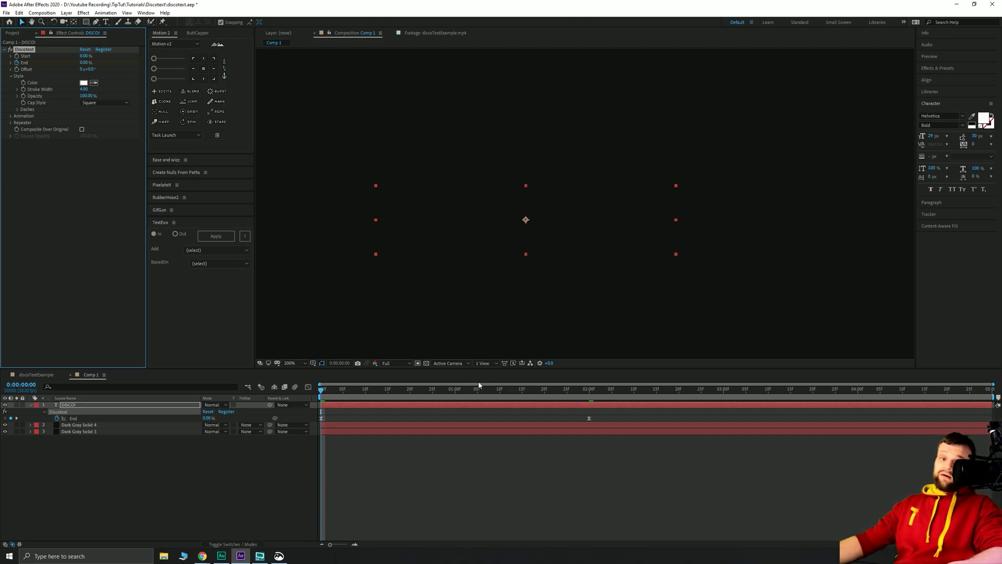
pyautogui.click(488, 477)
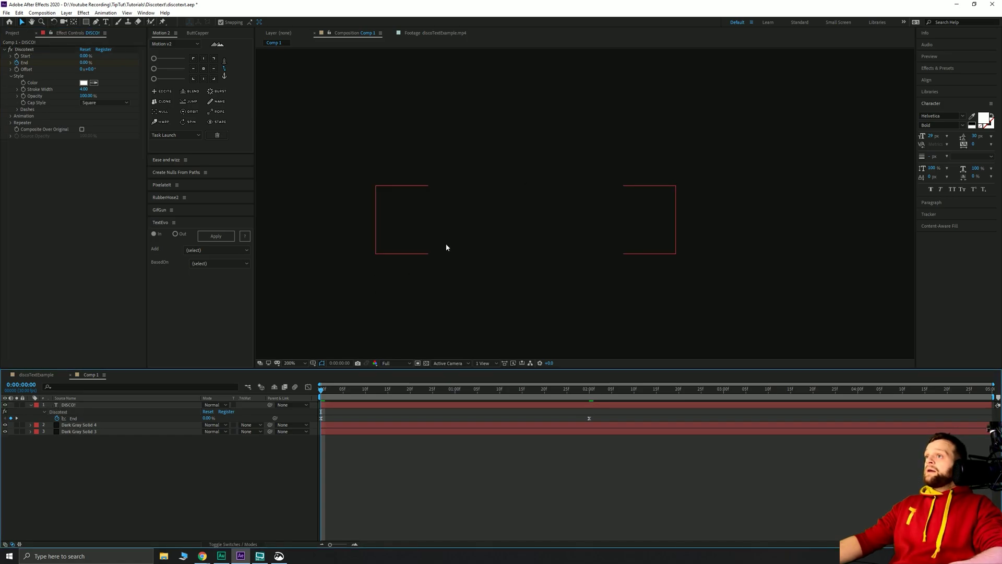
pyautogui.moveTo(497, 392); pyautogui.dragTo(545, 390)
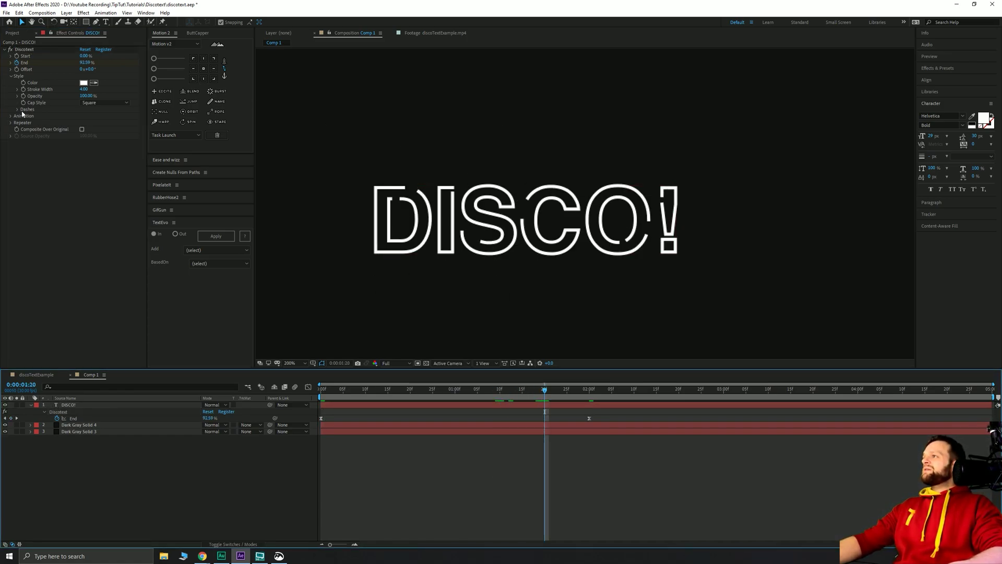
# Enable dashes on the Discotext outline with a length of about 12 and a gap of 1.80, and preview the dashed animation
pyautogui.click(17, 110)
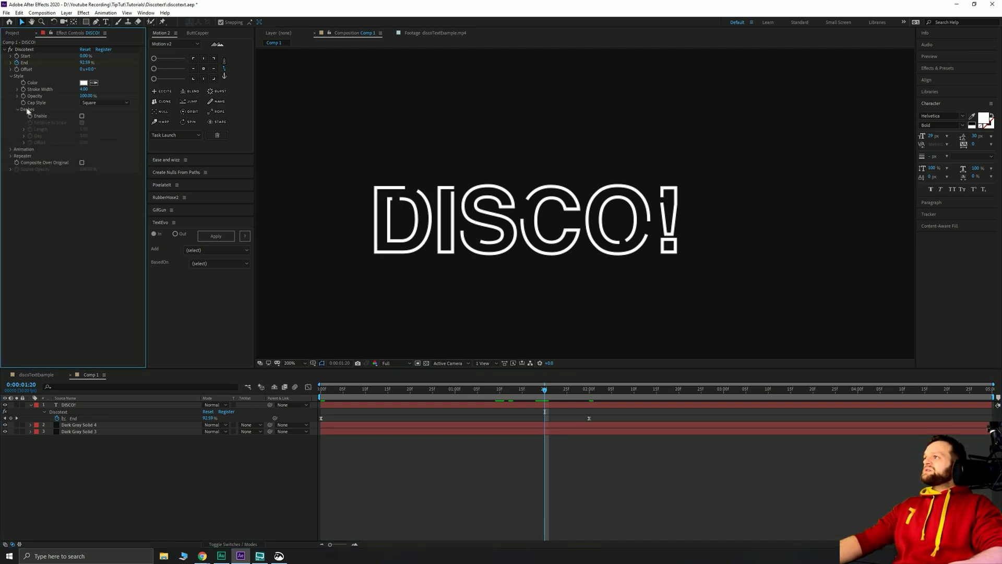
pyautogui.click(82, 116)
pyautogui.click(82, 115)
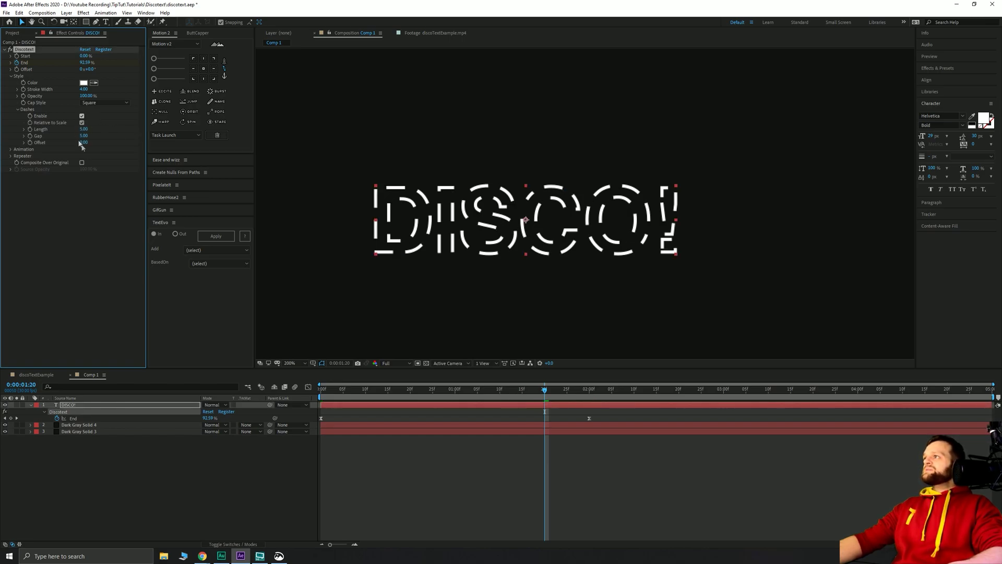
pyautogui.moveTo(84, 129)
pyautogui.mouseDown()
pyautogui.moveTo(103, 122)
pyautogui.moveTo(70, 134)
pyautogui.mouseUp()
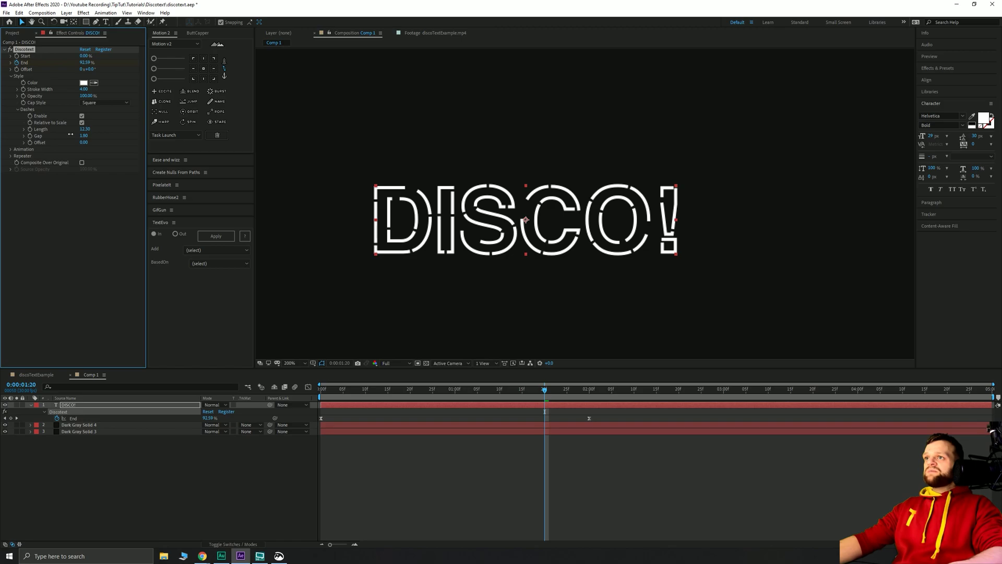
pyautogui.press('h')
pyautogui.moveTo(424, 252); pyautogui.dragTo(436, 247)
pyautogui.press('v')
pyautogui.press('space')
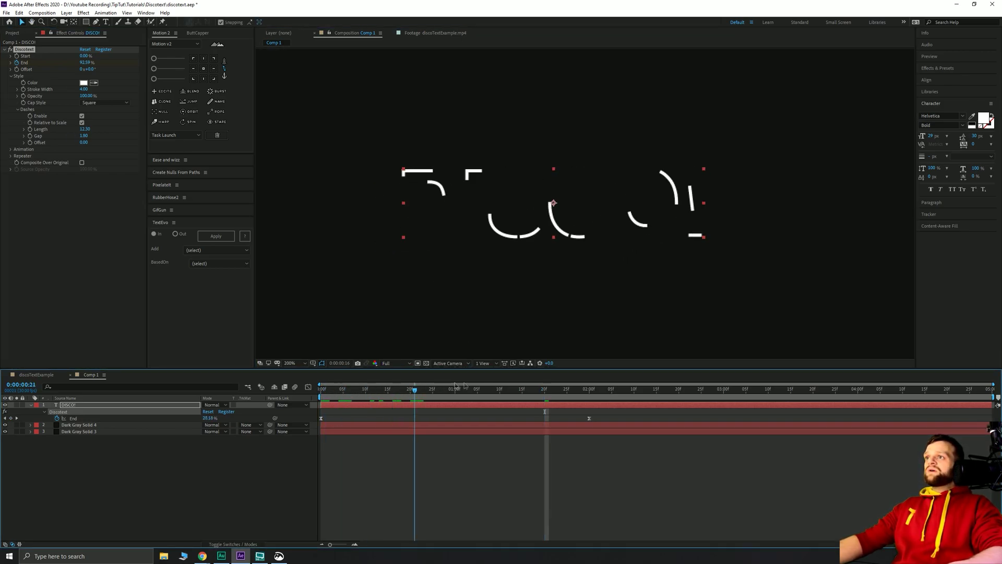
pyautogui.press('space')
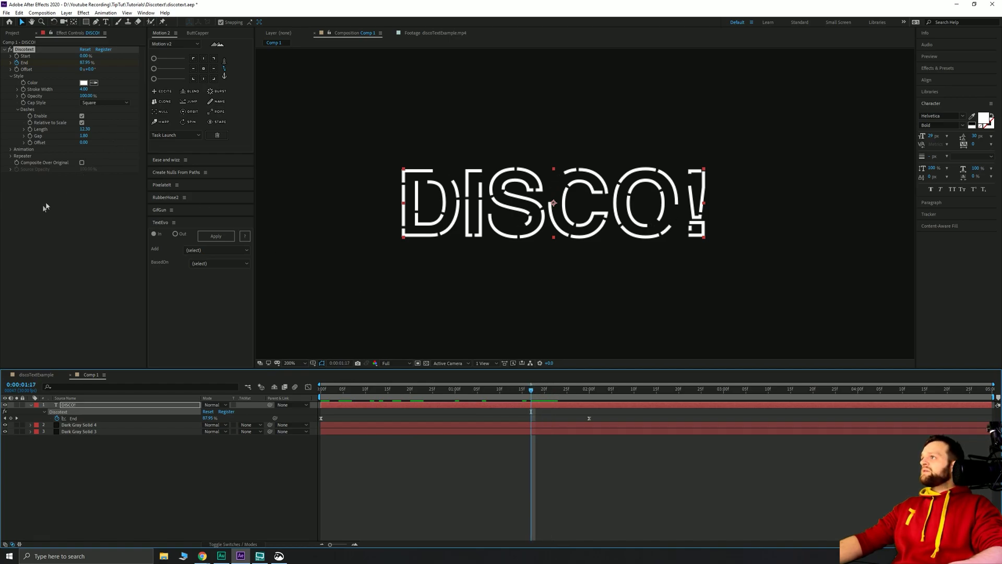
# Try shifting the dash offset along the DISCO! outline
pyautogui.click(69, 155)
pyautogui.moveTo(84, 142)
pyautogui.mouseDown()
pyautogui.moveTo(89, 136)
pyautogui.moveTo(73, 146)
pyautogui.mouseUp()
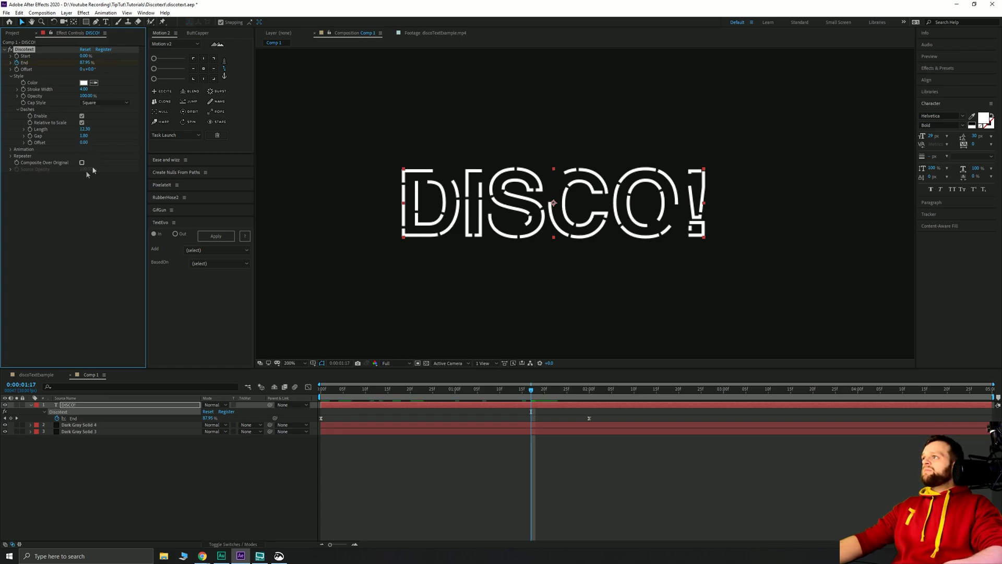
# Set the Discotext animation stagger to 4 frames and preview how the DISCO! letters draw on one after another
pyautogui.click(11, 149)
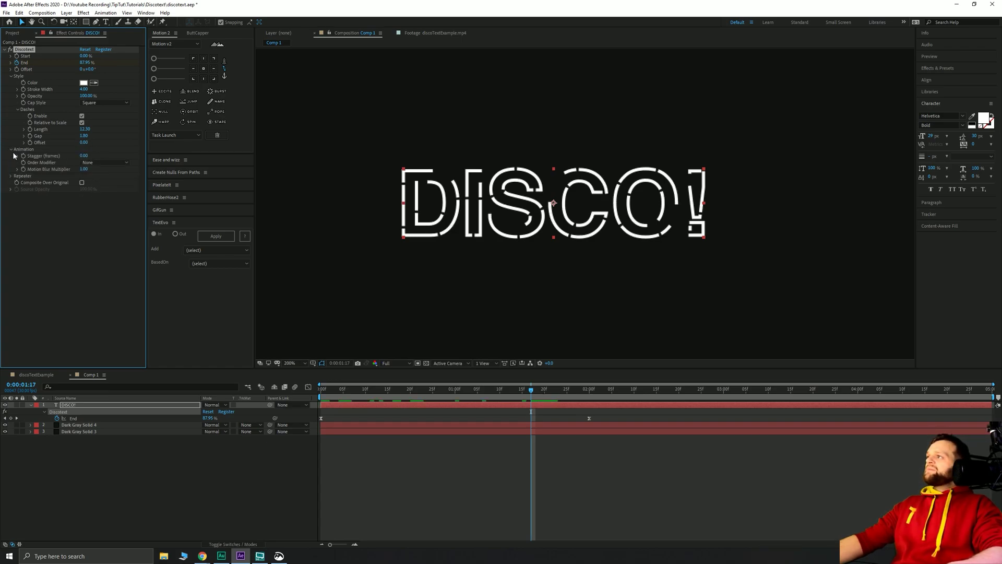
pyautogui.moveTo(433, 389)
pyautogui.mouseDown()
pyautogui.moveTo(409, 389)
pyautogui.moveTo(473, 389)
pyautogui.moveTo(414, 384)
pyautogui.mouseUp()
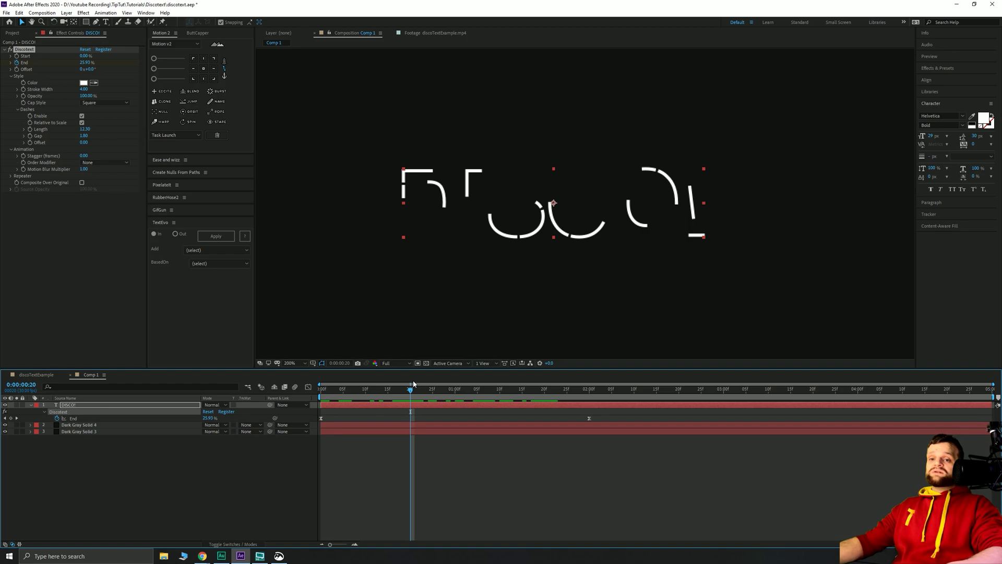
pyautogui.moveTo(412, 394); pyautogui.dragTo(560, 397)
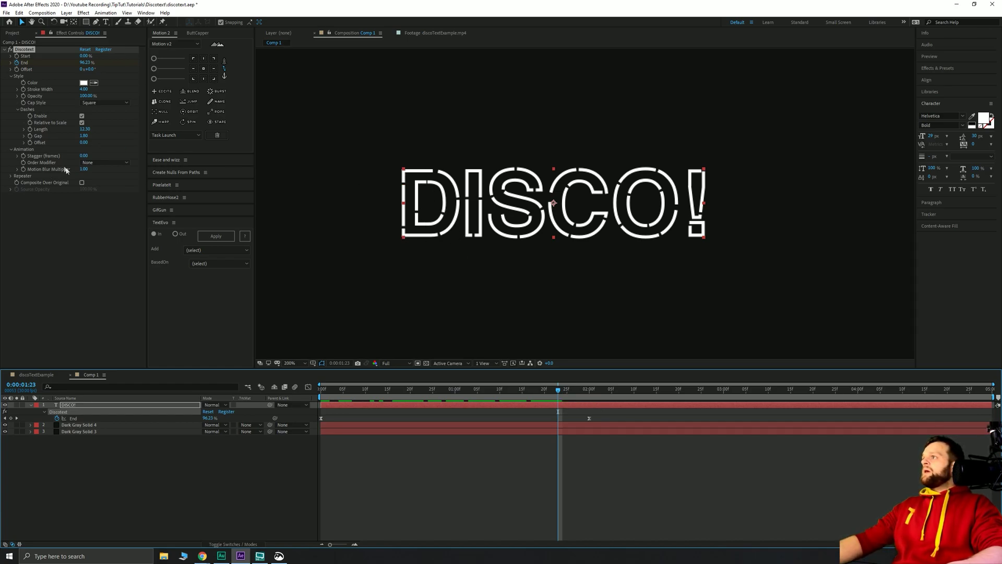
pyautogui.click(84, 155)
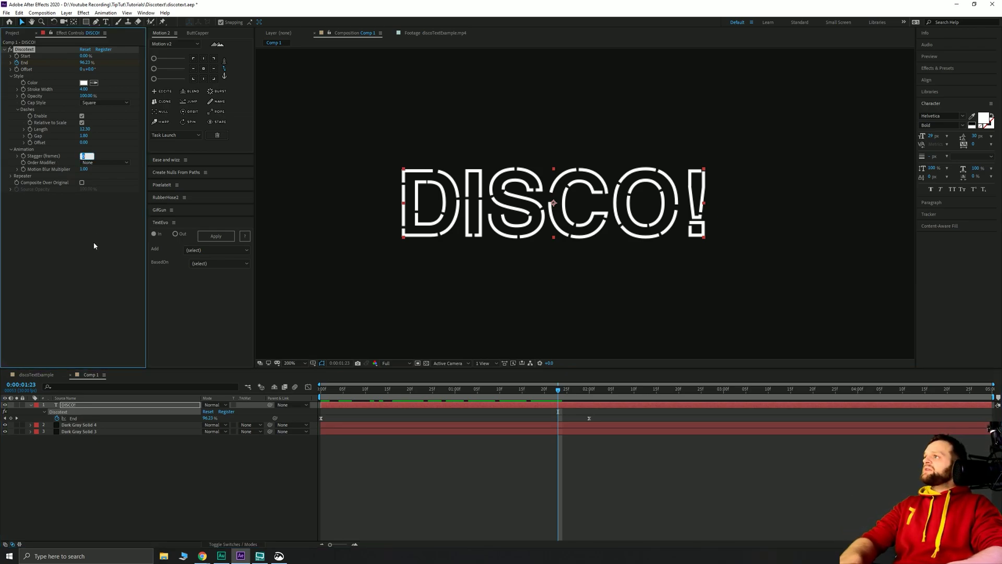
pyautogui.write('4')
pyautogui.press('Return')
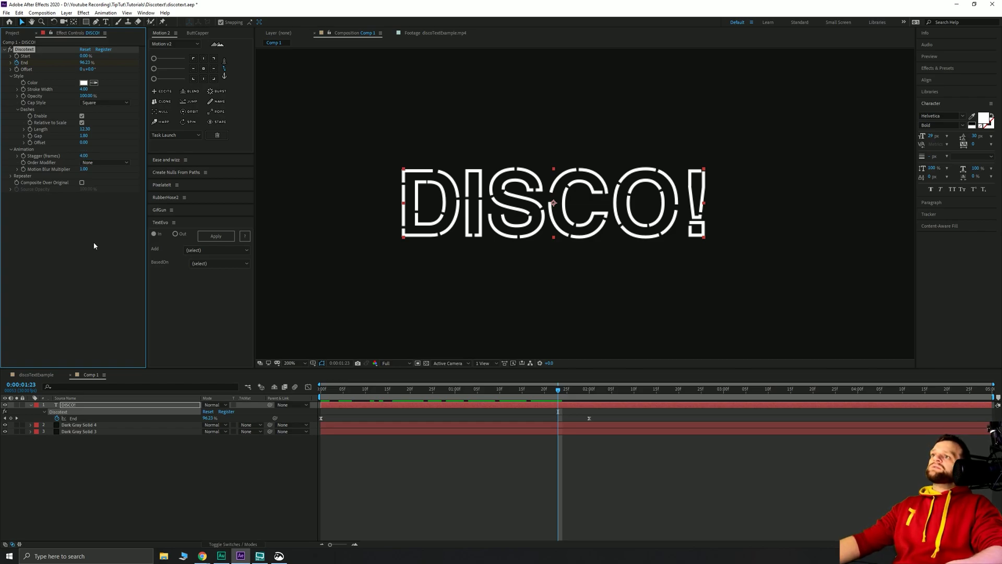
pyautogui.click(321, 392)
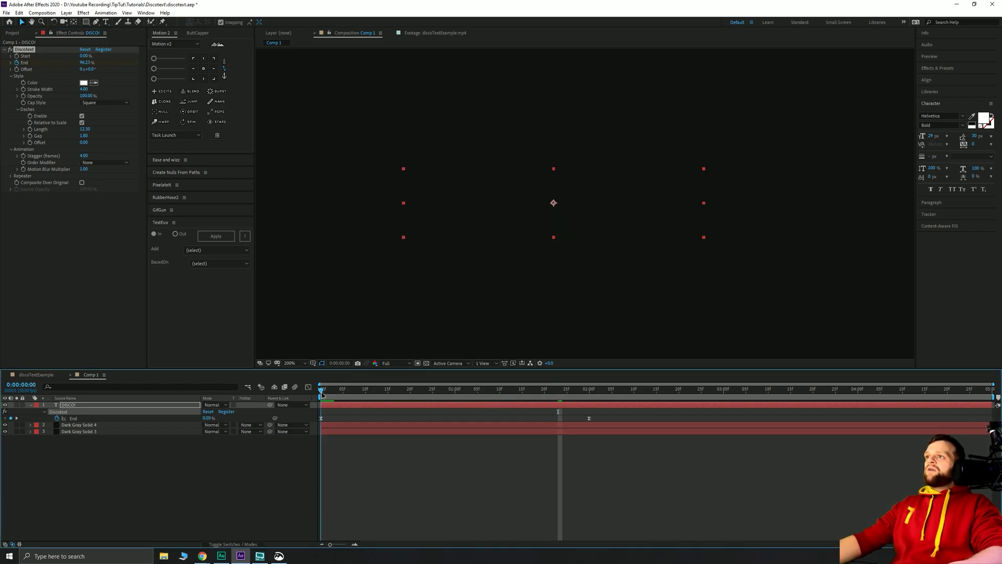
pyautogui.press('space')
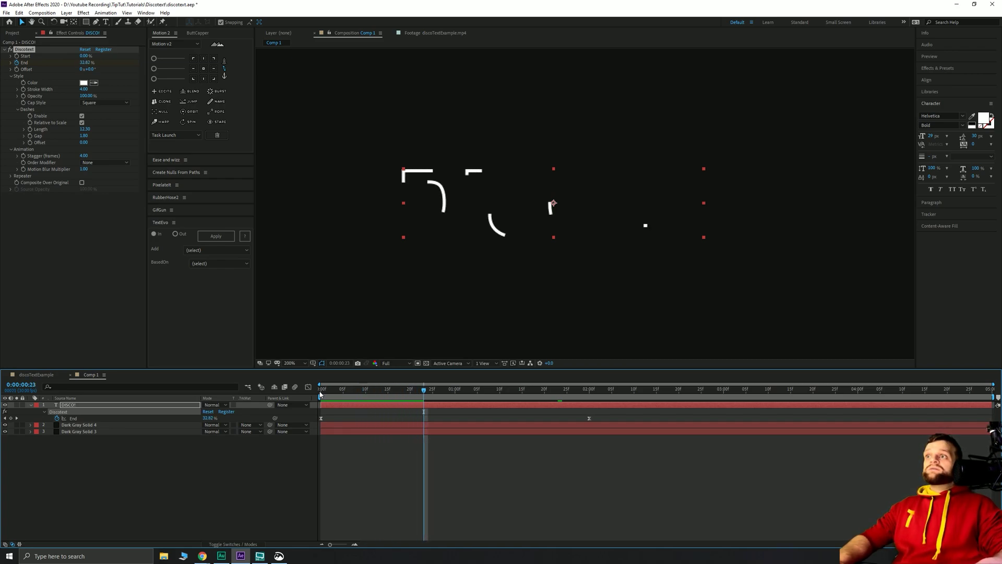
pyautogui.moveTo(344, 389)
pyautogui.mouseDown()
pyautogui.moveTo(710, 400)
pyautogui.moveTo(414, 402)
pyautogui.moveTo(543, 408)
pyautogui.mouseUp()
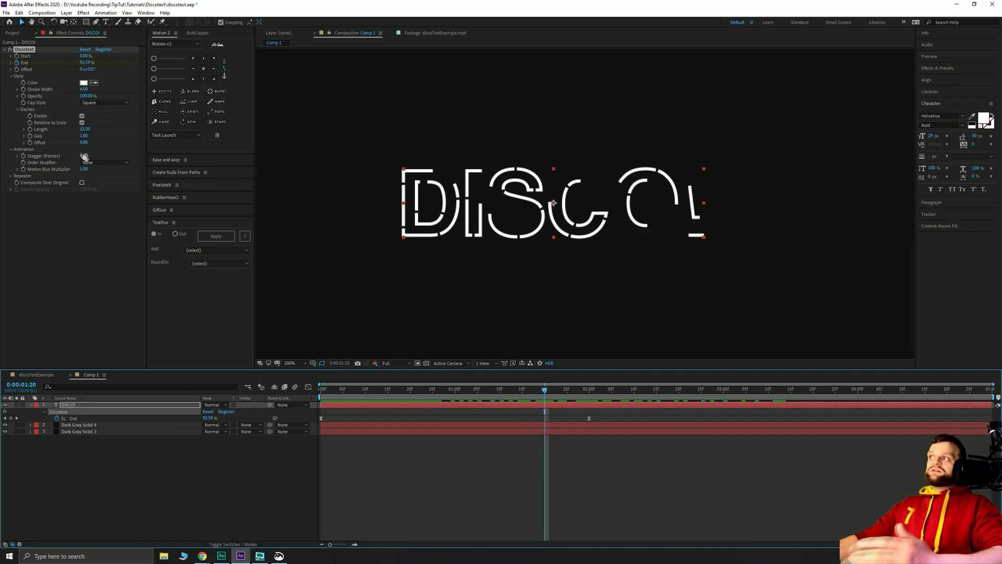
# Try the Reverse order modifier on the staggered Discotext animation and preview it
pyautogui.click(105, 162)
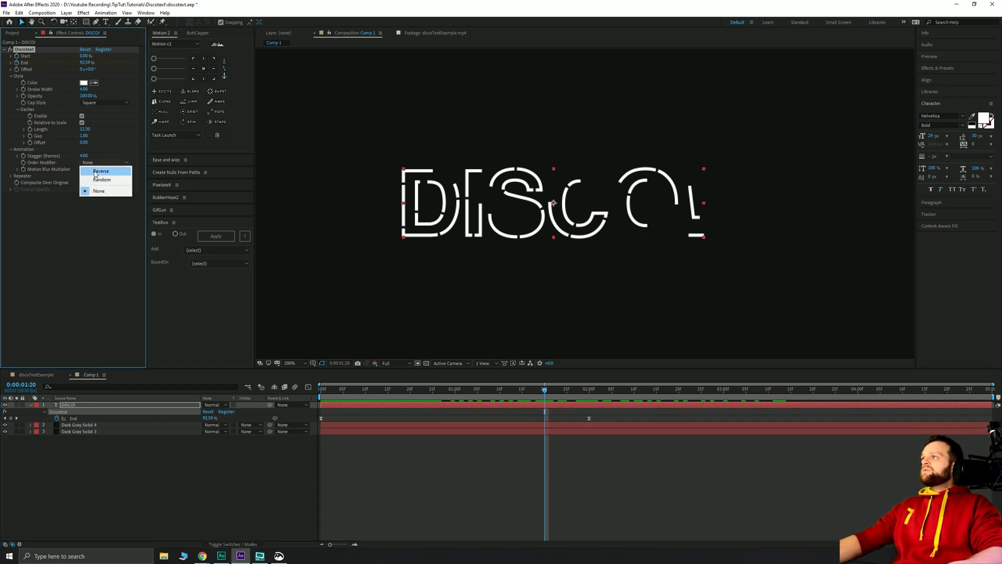
pyautogui.click(97, 175)
pyautogui.press('space')
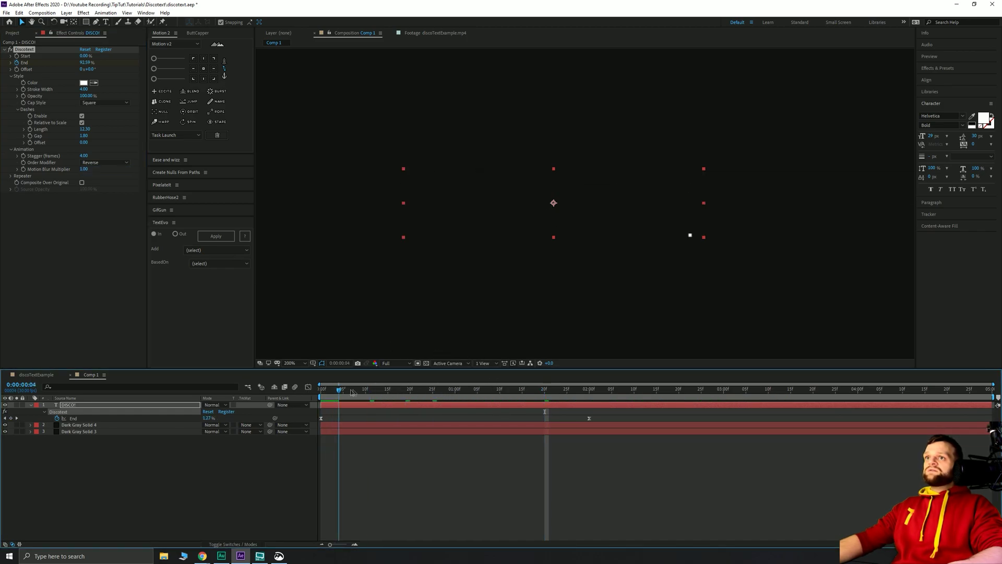
# Set the Discotext order modifier to Random and preview the staggered outline, stopping at 1 second 10 frames
pyautogui.click(105, 162)
pyautogui.click(99, 182)
pyautogui.press('space')
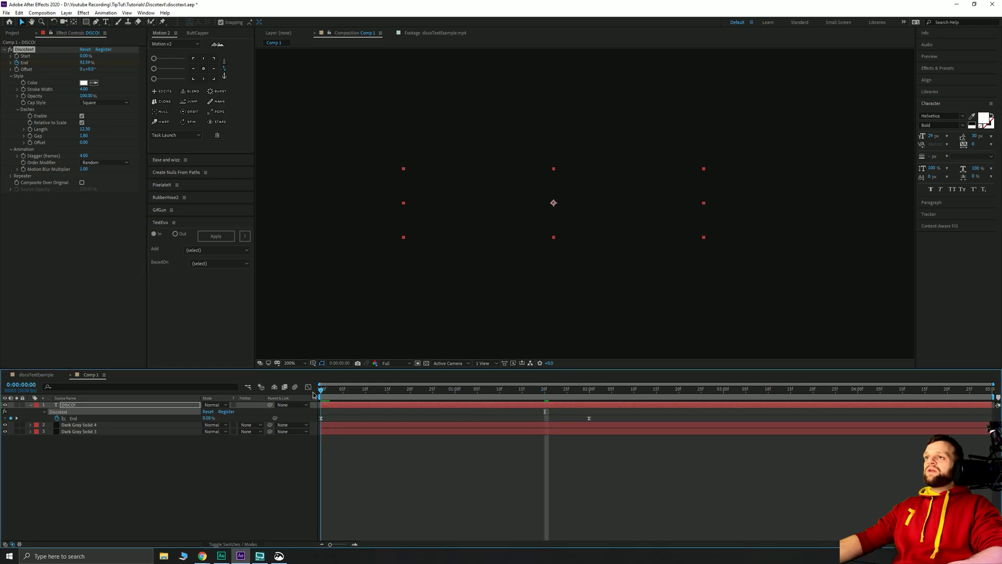
pyautogui.moveTo(599, 390); pyautogui.dragTo(500, 390)
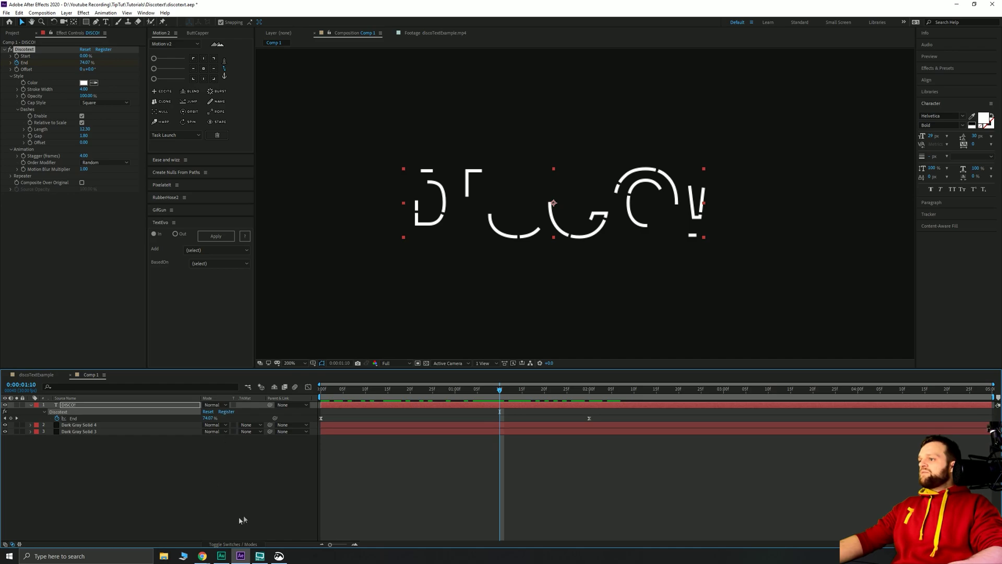
# Enable motion blur on the DISCO! text layer and inspect the blurred stroke ends up to 1 second 14 frames
pyautogui.click(235, 545)
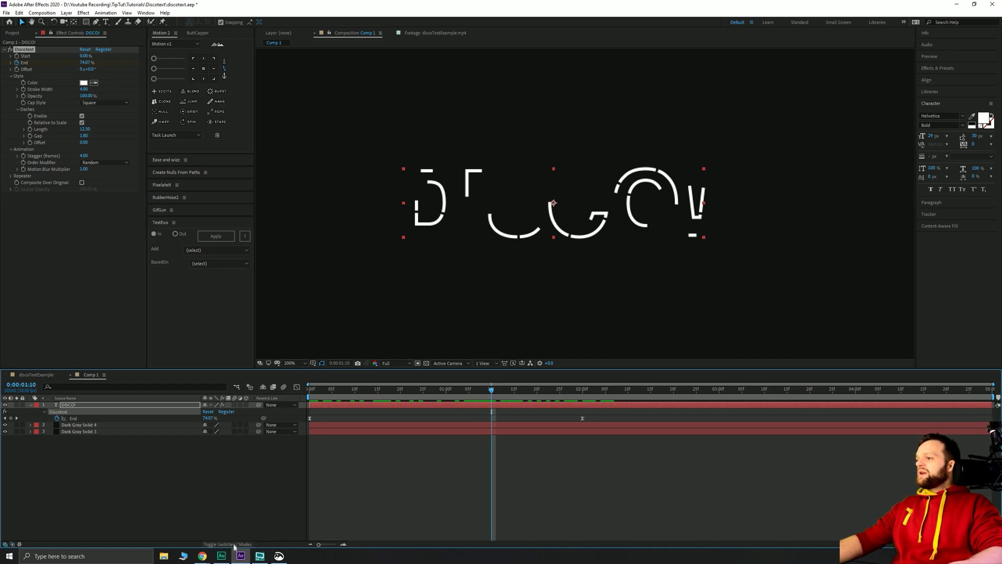
pyautogui.click(234, 405)
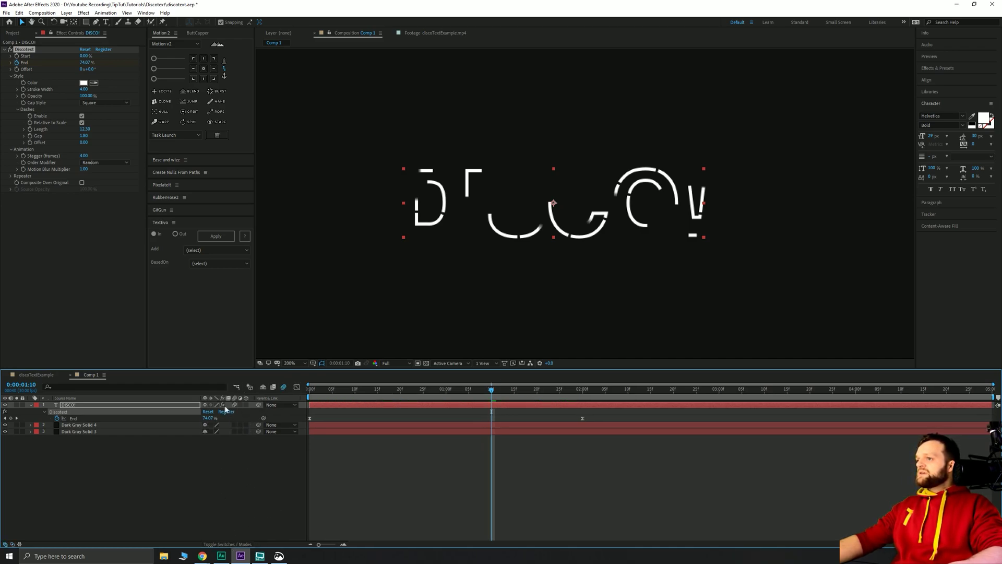
pyautogui.scroll(2, 528, 239)
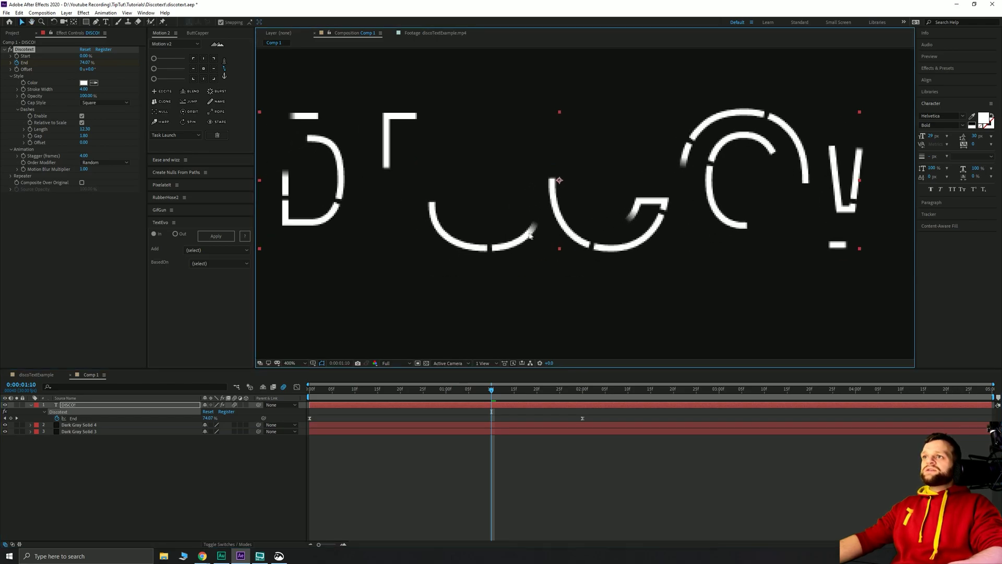
pyautogui.moveTo(498, 385)
pyautogui.mouseDown()
pyautogui.moveTo(492, 392)
pyautogui.moveTo(516, 391)
pyautogui.mouseUp()
pyautogui.moveTo(516, 390); pyautogui.dragTo(510, 390)
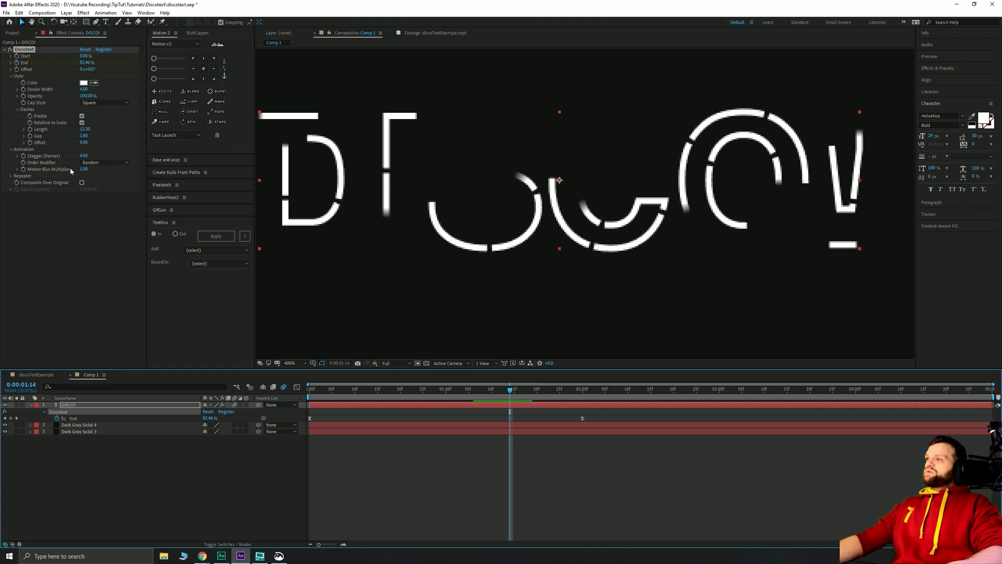
# Raise the Discotext motion blur multiplier to about 10 and view the whole composition
pyautogui.moveTo(83, 169); pyautogui.dragTo(810, 162)
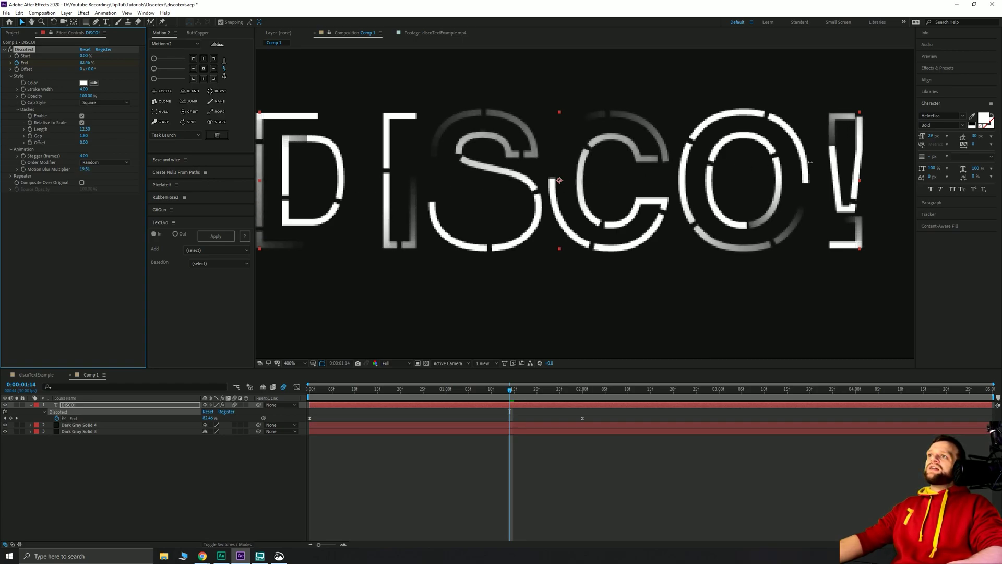
pyautogui.moveTo(731, 164); pyautogui.dragTo(433, 177)
pyautogui.press(',')
pyautogui.press(',')
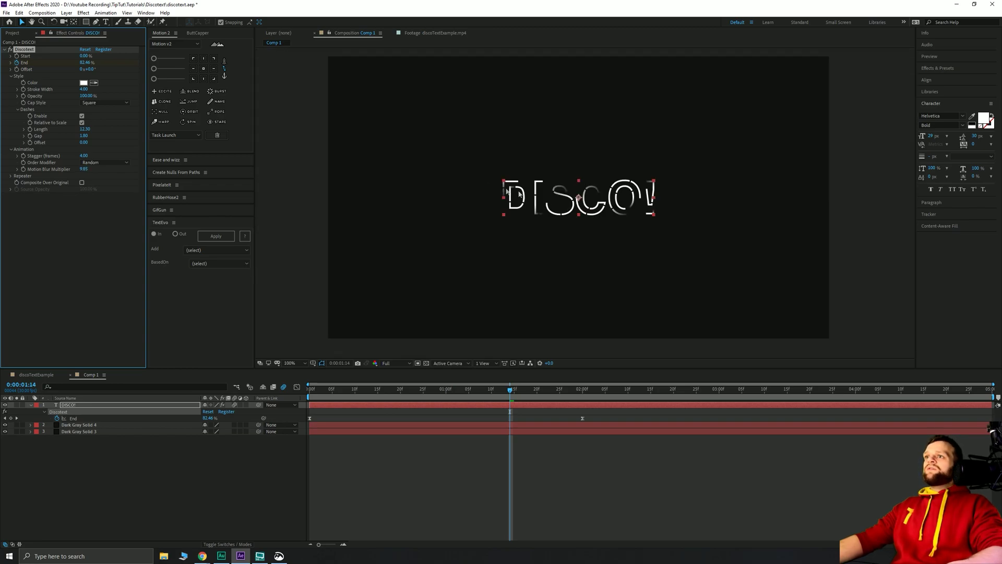
# Set the motion blur shutter angle of Comp 1 to 180 degrees in the advanced composition settings
pyautogui.click(295, 159)
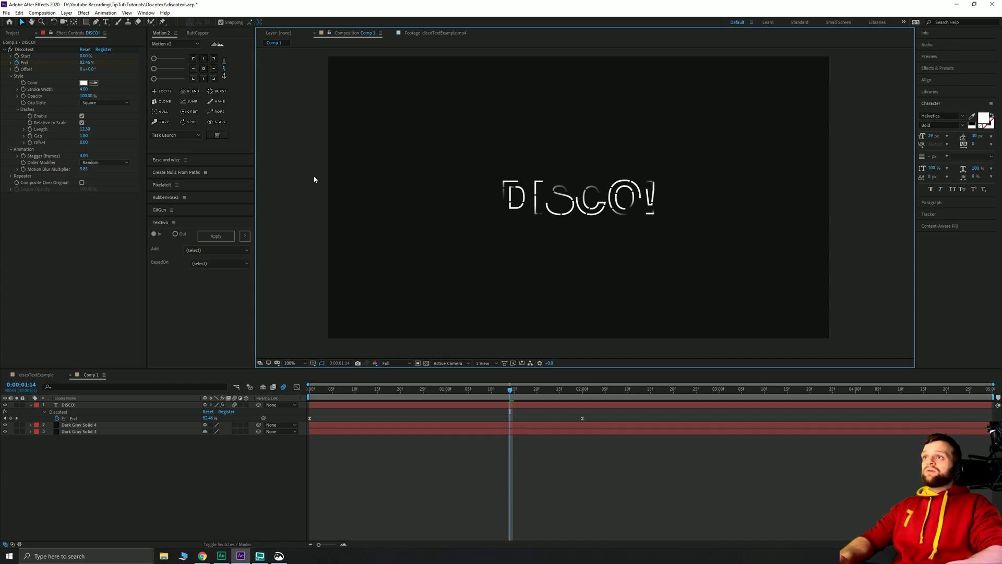
pyautogui.hotkey('ctrl', 'k')
pyautogui.moveTo(249, 115); pyautogui.dragTo(463, 78)
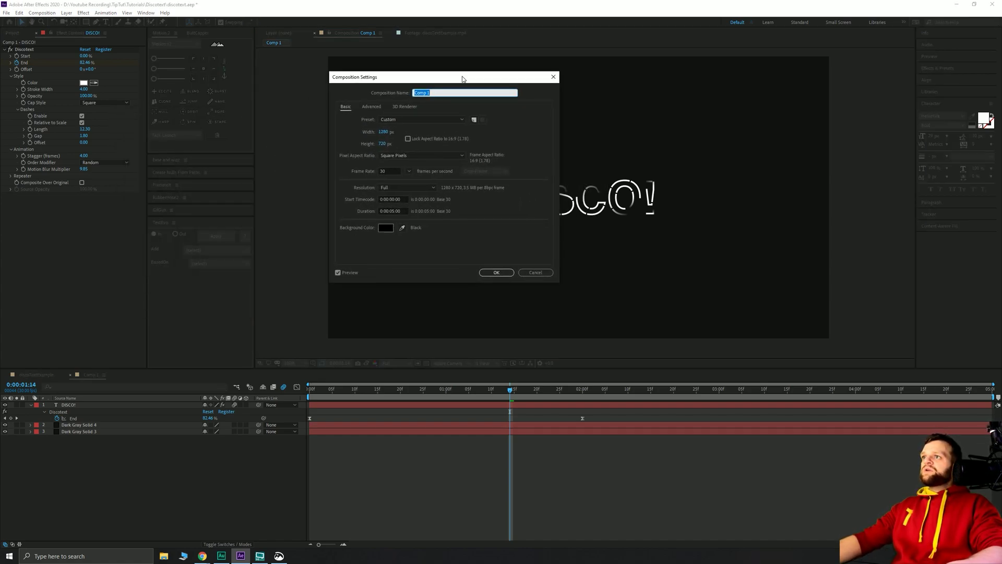
pyautogui.click(369, 107)
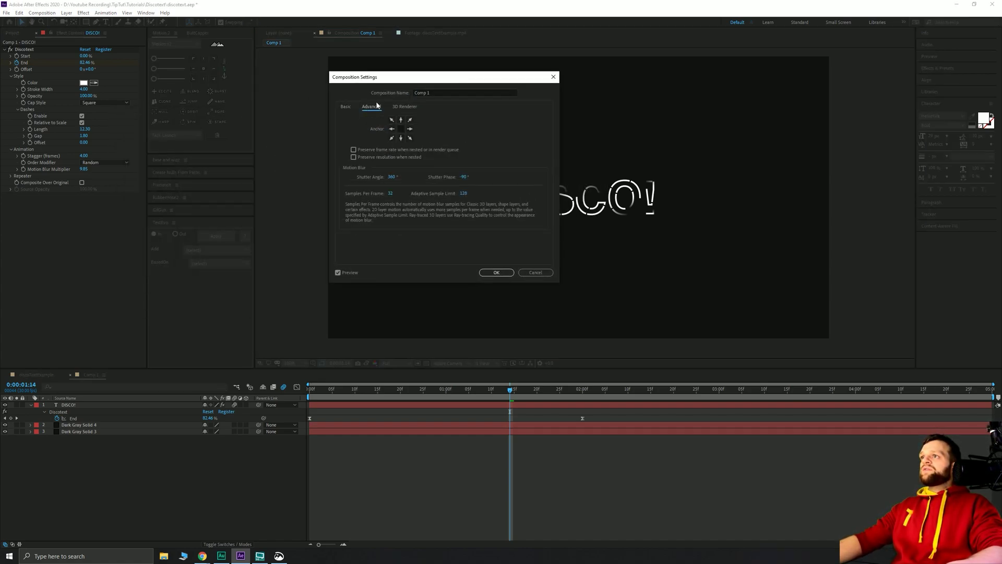
pyautogui.click(391, 177)
pyautogui.write('180')
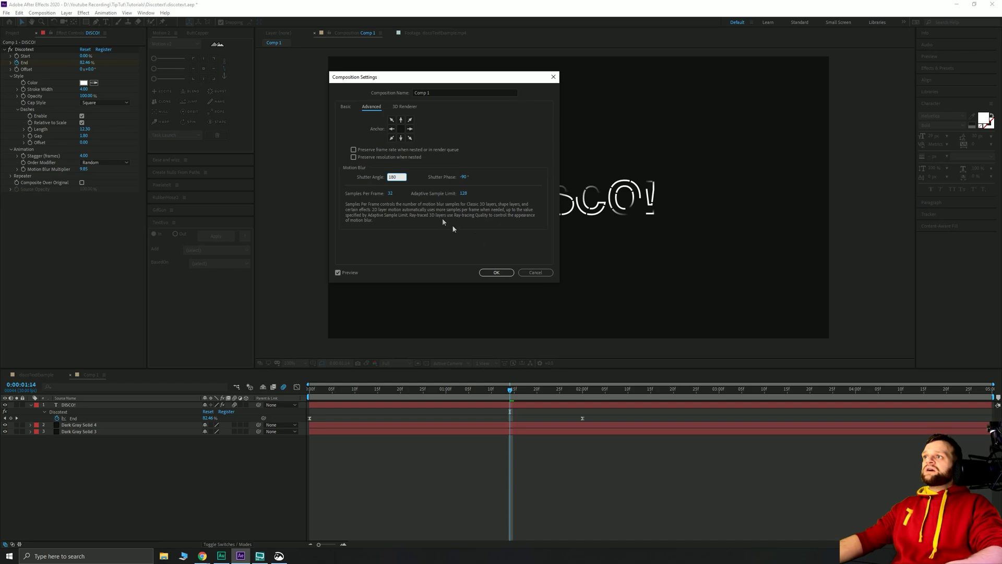
pyautogui.click(496, 272)
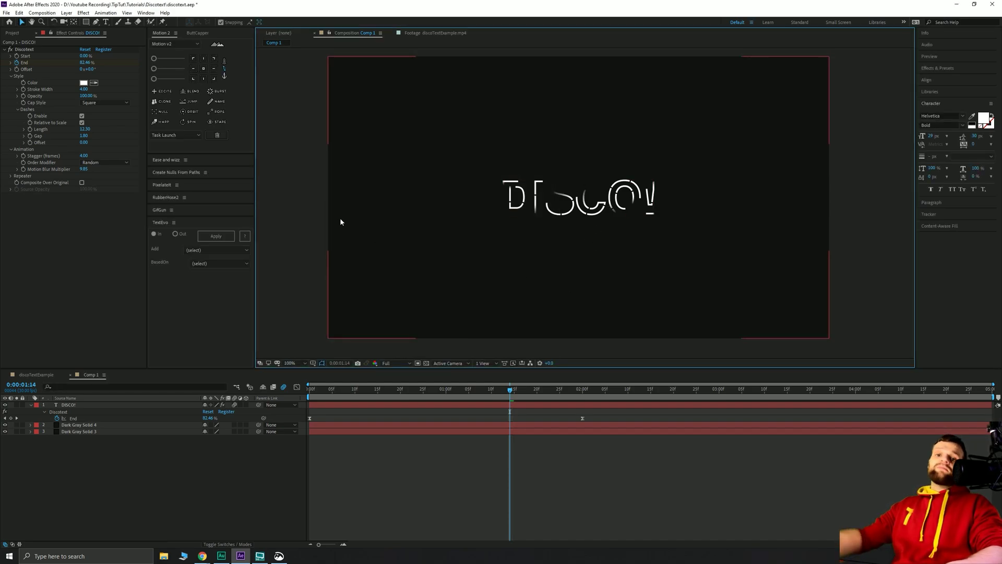
pyautogui.press("'")
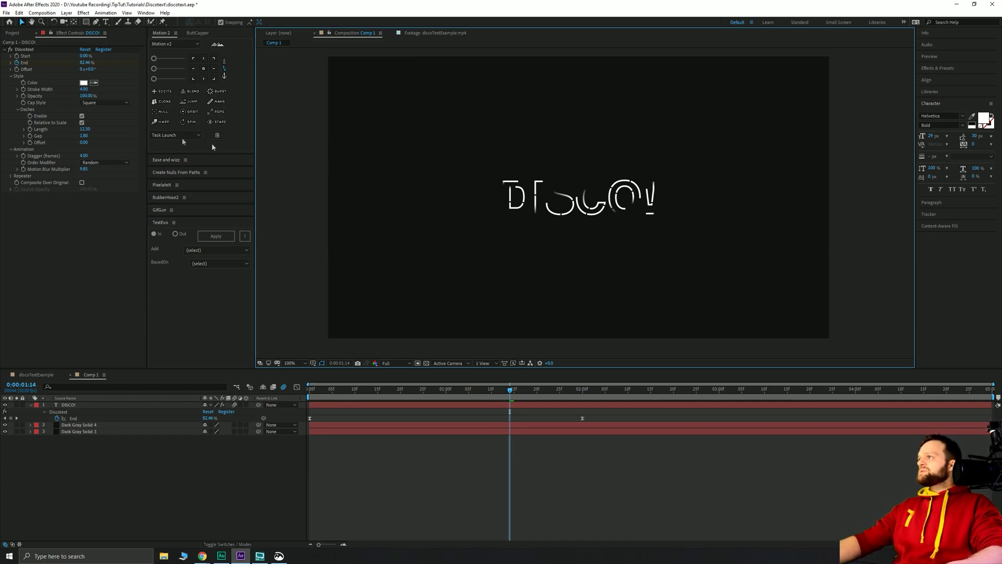
pyautogui.click(54, 229)
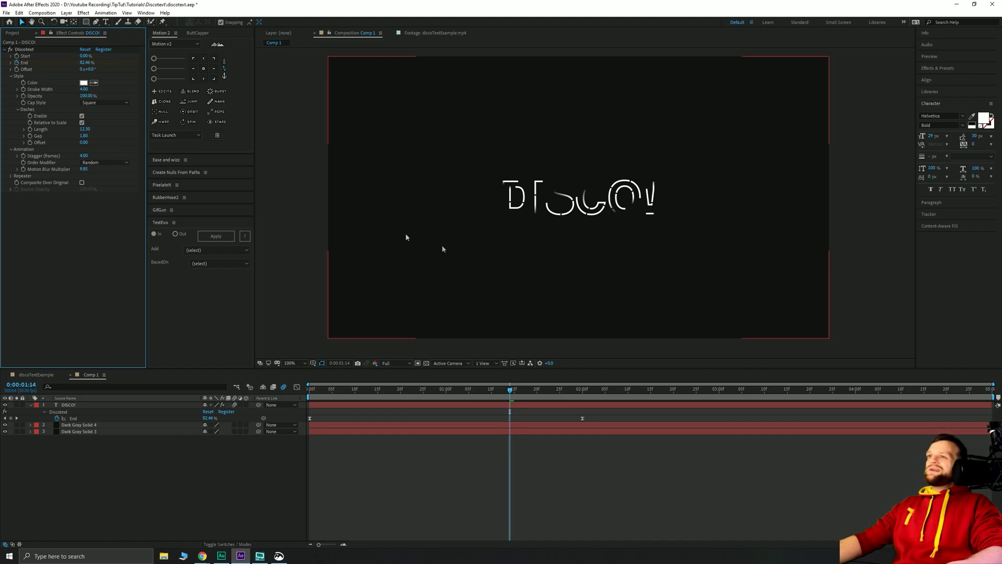
# Set the Discotext repeater to 5 copies and inspect the DISCO! outline up close
pyautogui.click(11, 176)
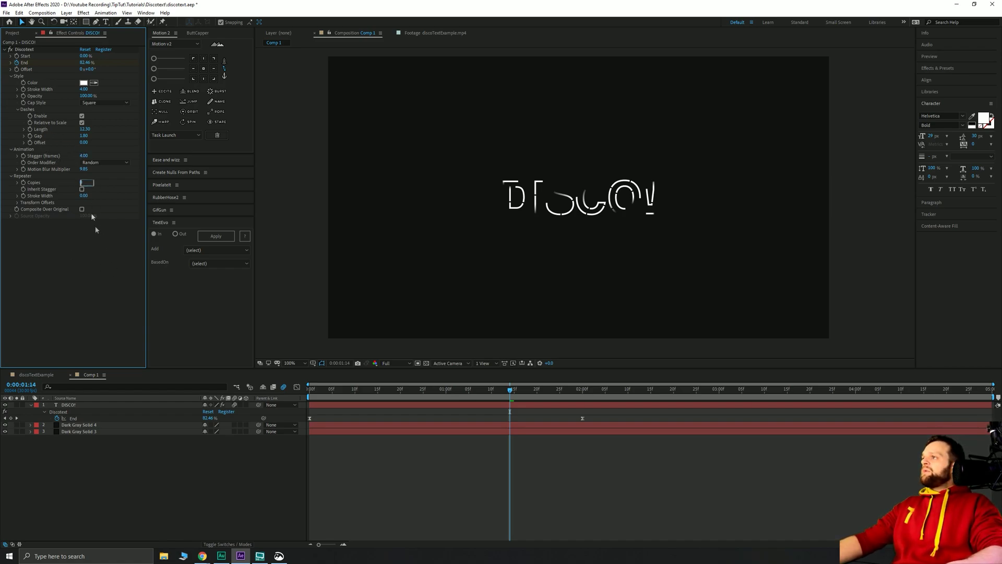
pyautogui.write('5')
pyautogui.press('Return')
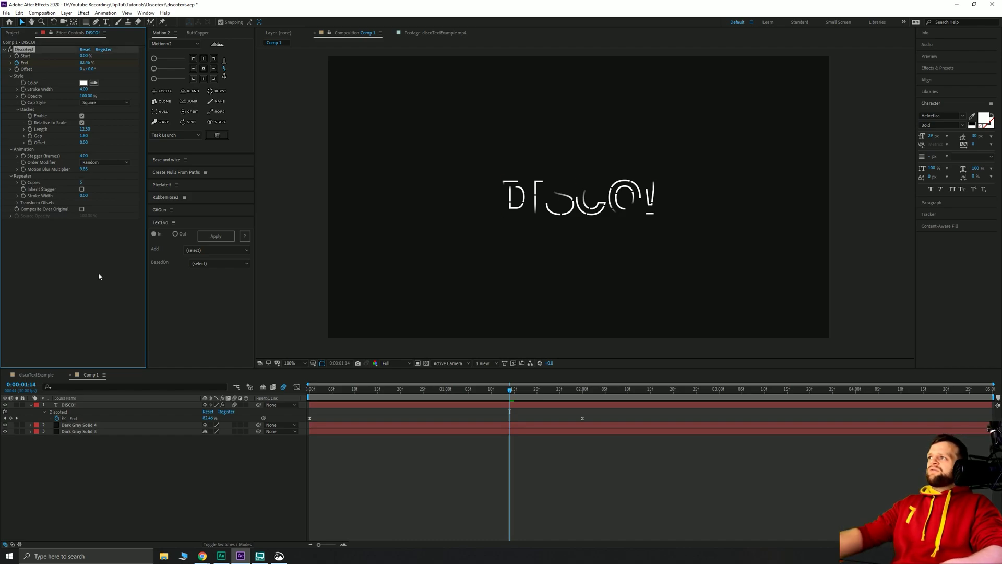
pyautogui.press('Return')
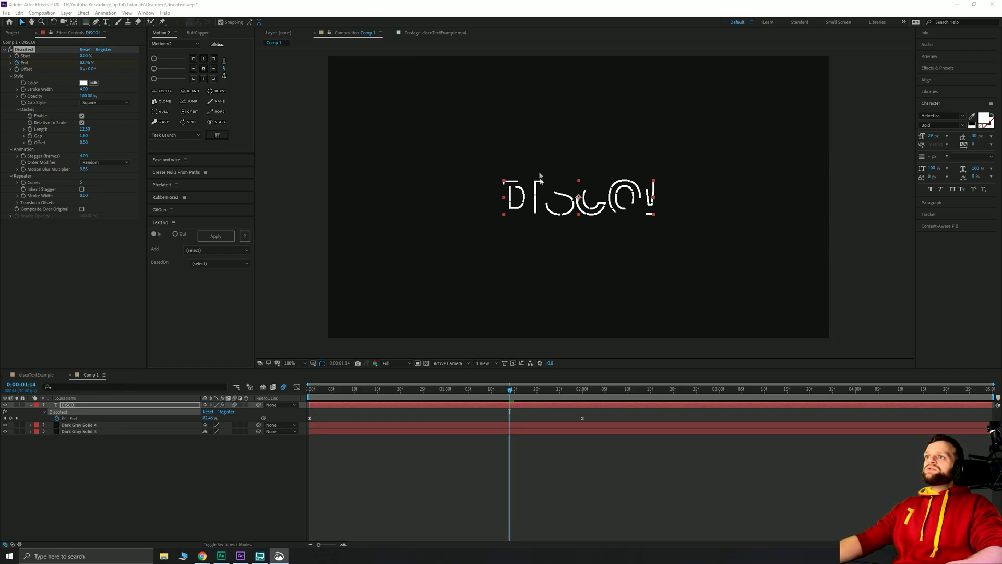
pyautogui.press('.')
pyautogui.press('.')
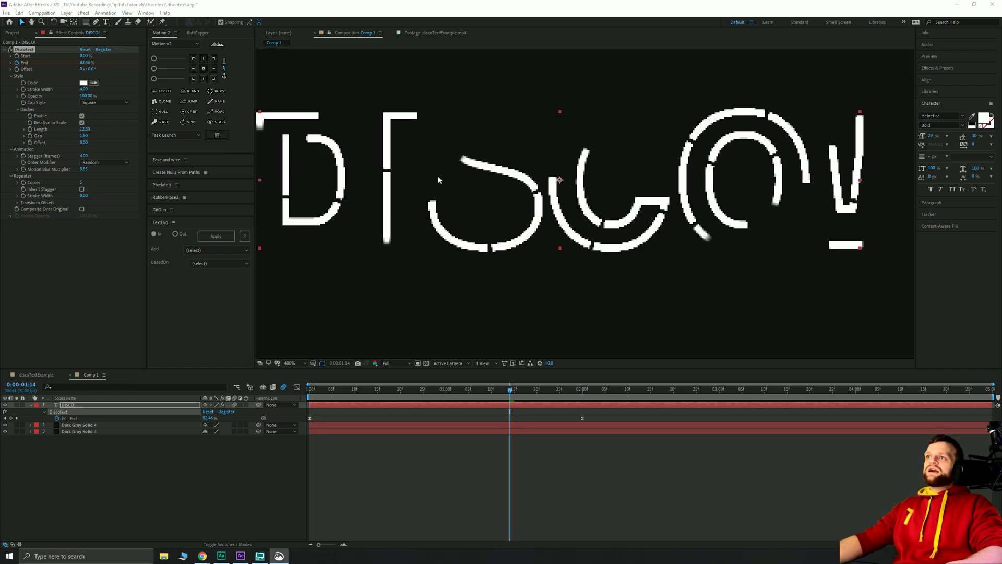
pyautogui.press(',')
pyautogui.press(',')
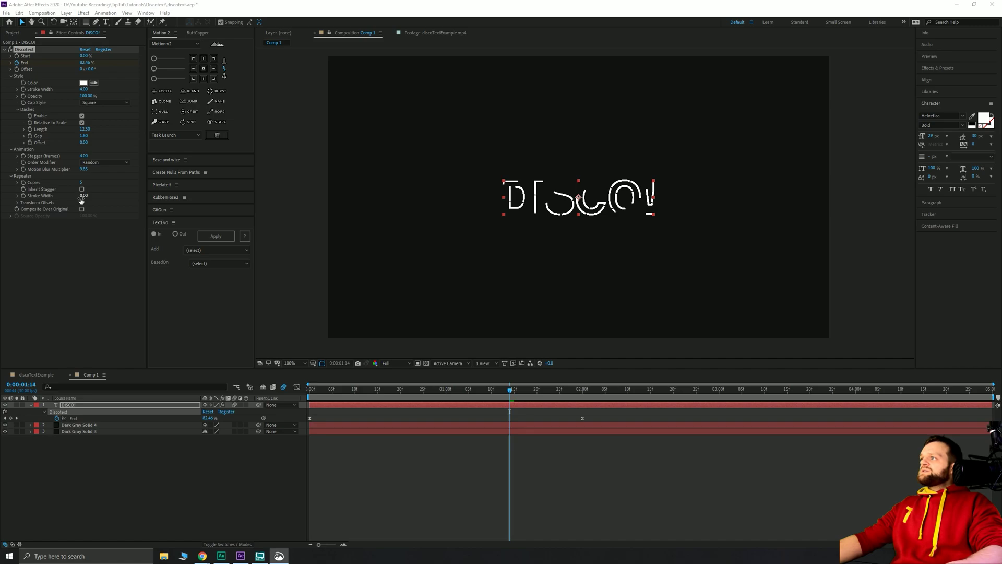
# Set the repeater's transform offset scale to 30% so the DISCO! copies spread apart
pyautogui.click(18, 203)
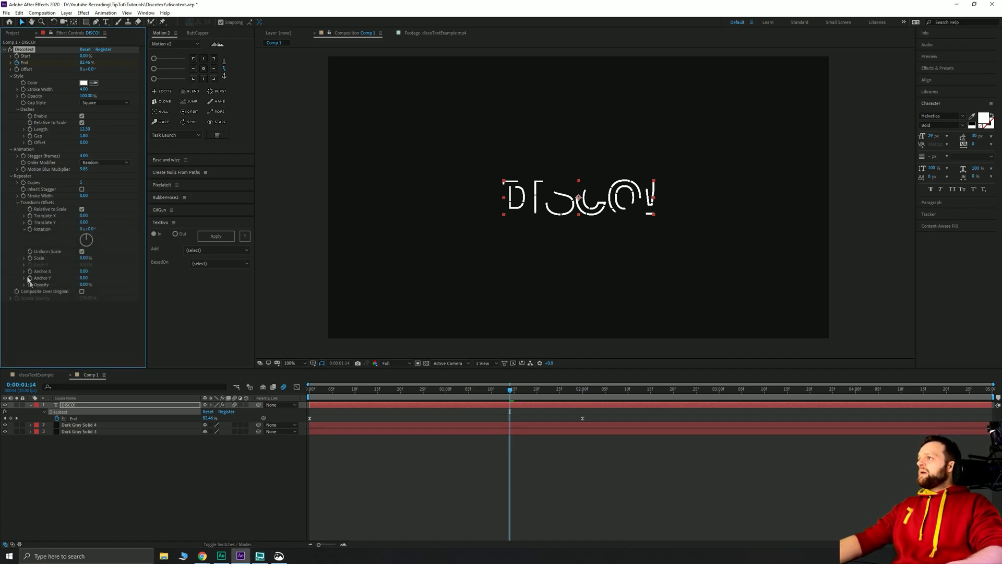
pyautogui.click(83, 258)
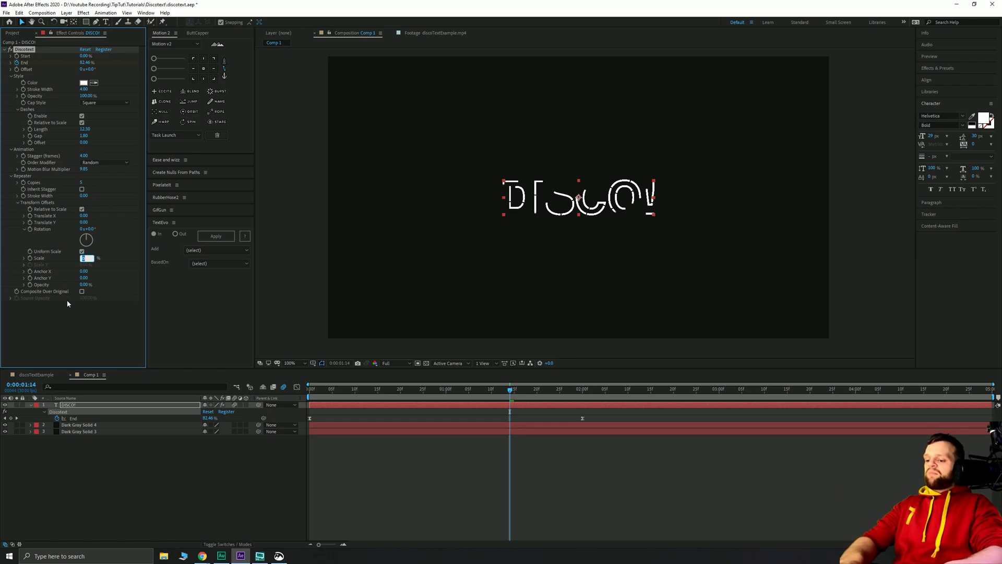
pyautogui.write('30')
pyautogui.press('Return')
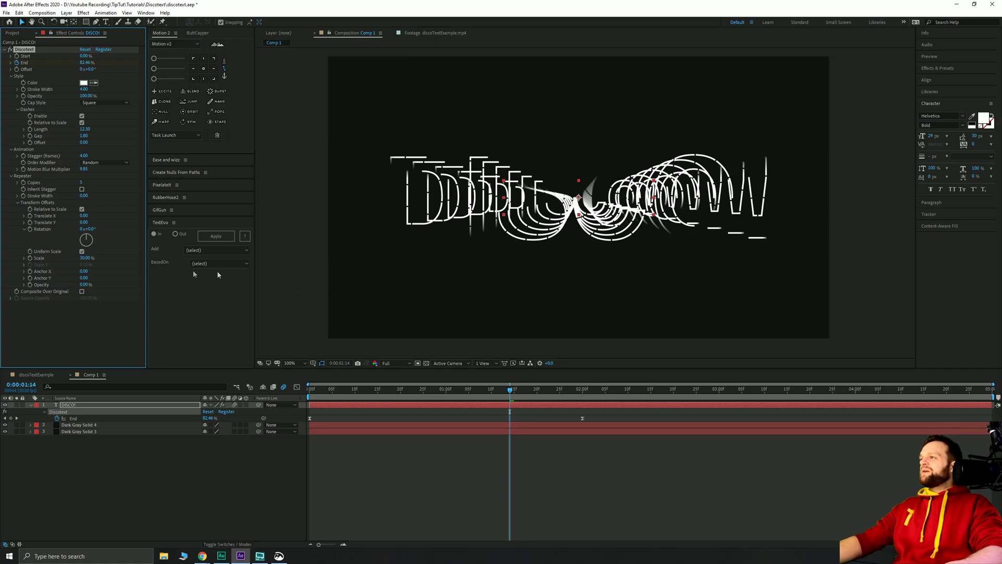
# Offset the repeater copies' anchor point, with Anchor Y at 72 and Anchor X at 153
pyautogui.moveTo(81, 278); pyautogui.dragTo(93, 280)
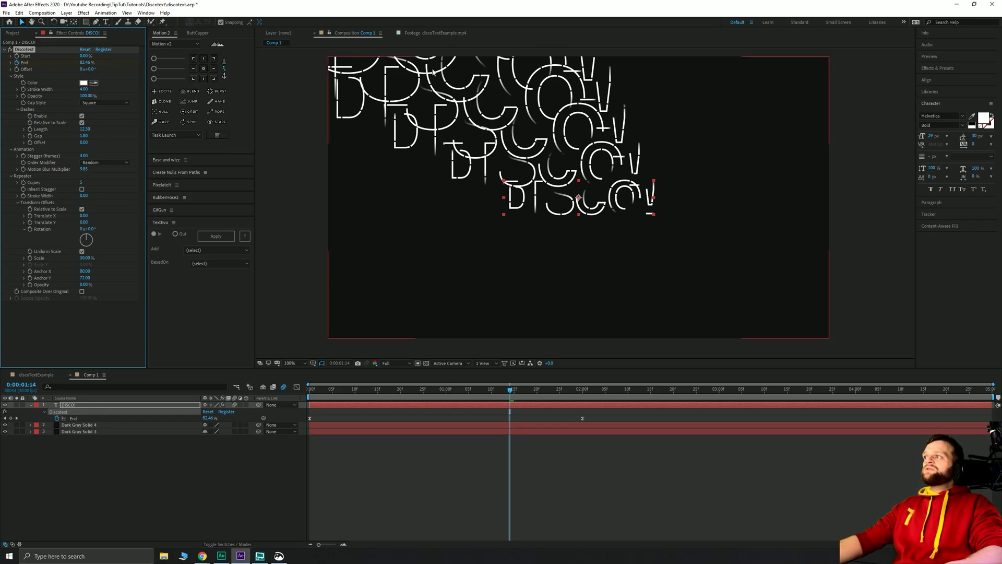
pyautogui.click(85, 271)
pyautogui.write('153')
pyautogui.press('Return')
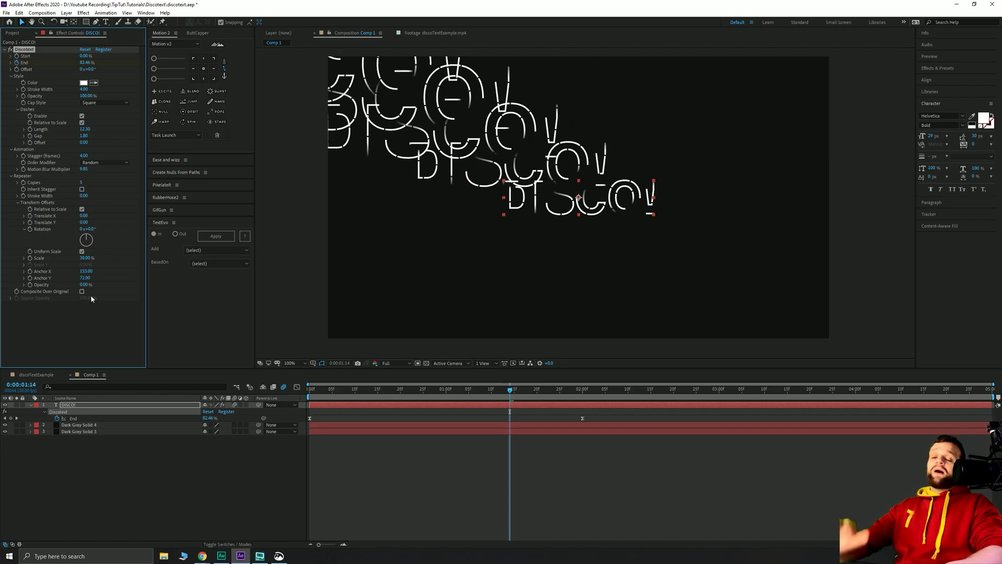
# Undo the last Anchor X change and set the repeater's opacity offset to -20%
pyautogui.hotkey('ctrl', 'z')
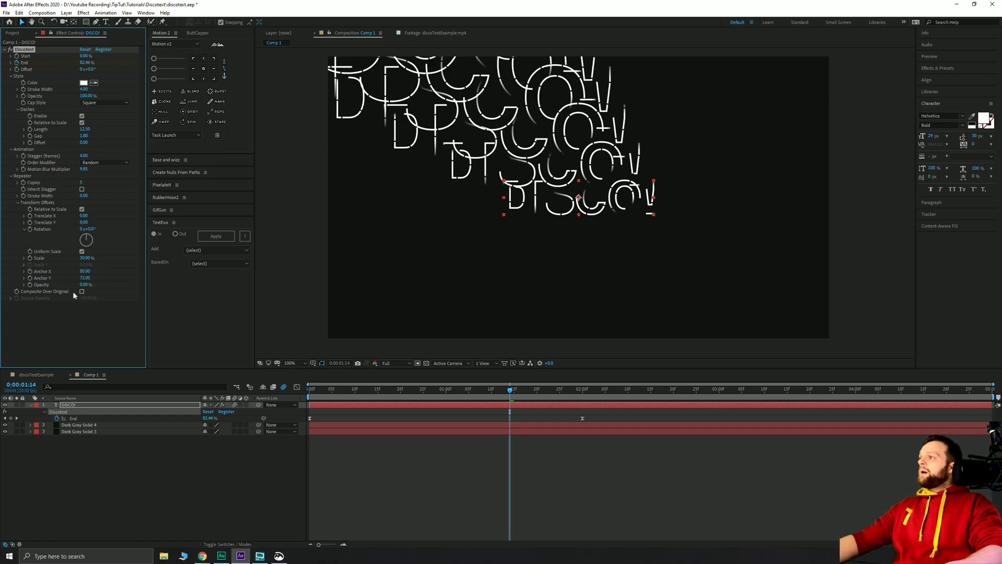
pyautogui.click(84, 285)
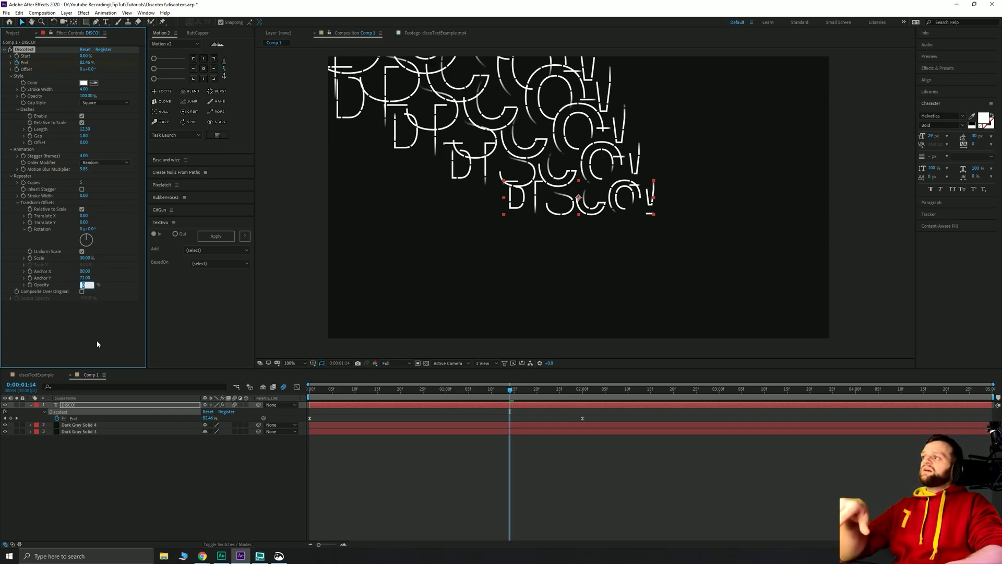
pyautogui.write('-20')
pyautogui.press('Return')
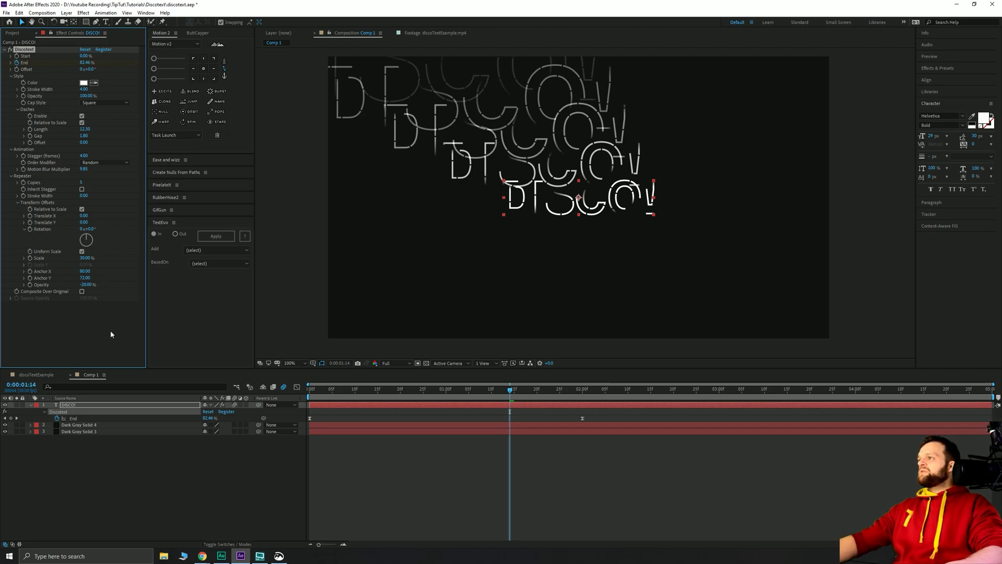
pyautogui.click(111, 331)
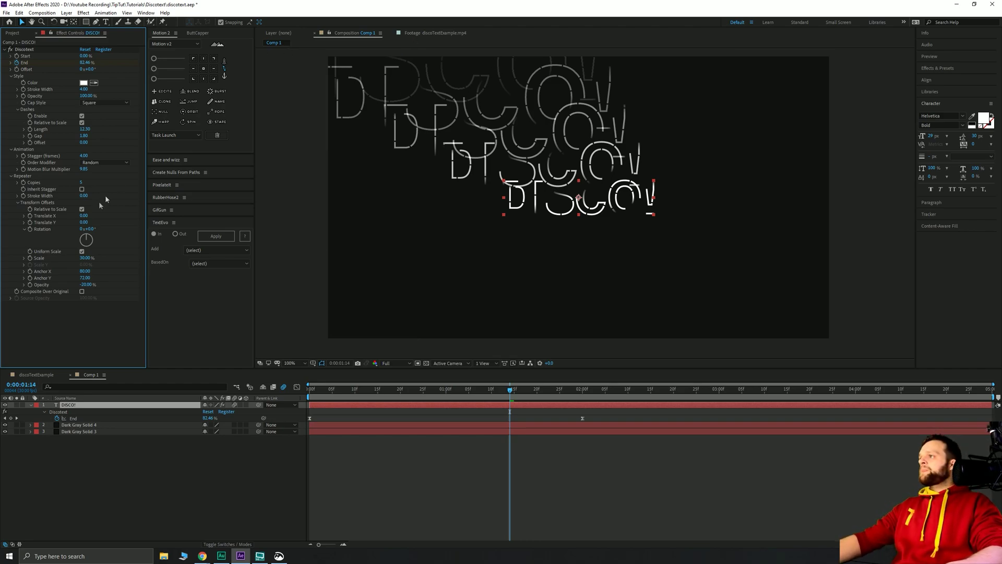
# Reset the repeater's Anchor X and Anchor Y offsets to 0
pyautogui.click(84, 272)
pyautogui.write('0')
pyautogui.press('Return')
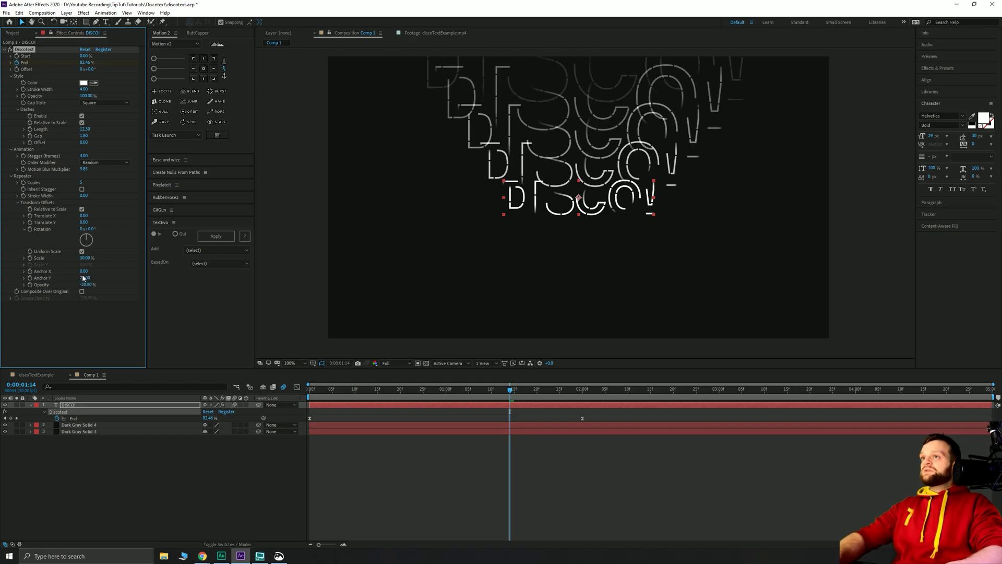
pyautogui.click(84, 278)
pyautogui.write('0')
pyautogui.press('Return')
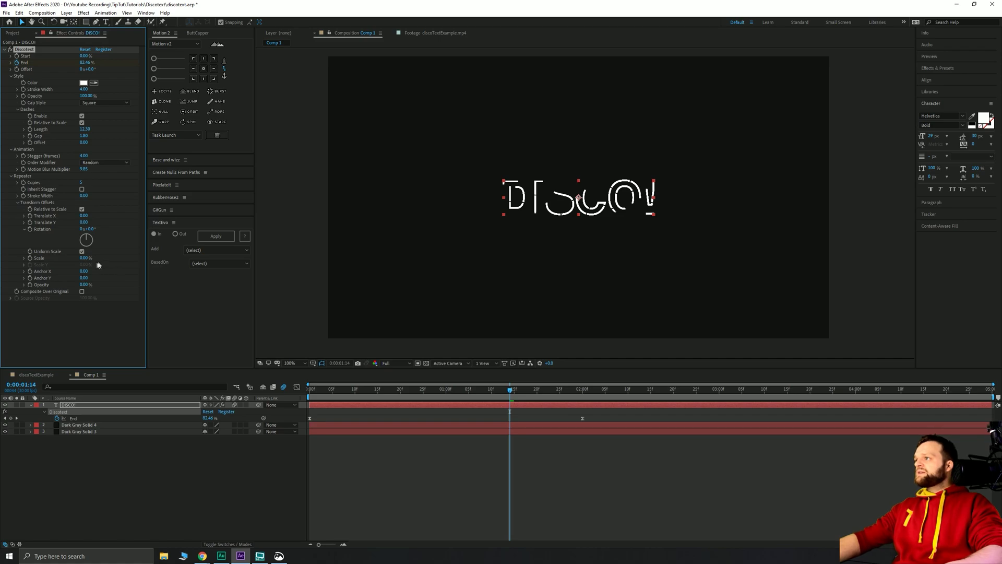
# Set the repeater's transform offsets to 30% scale and -20% opacity
pyautogui.click(82, 257)
pyautogui.write('30')
pyautogui.press('Return')
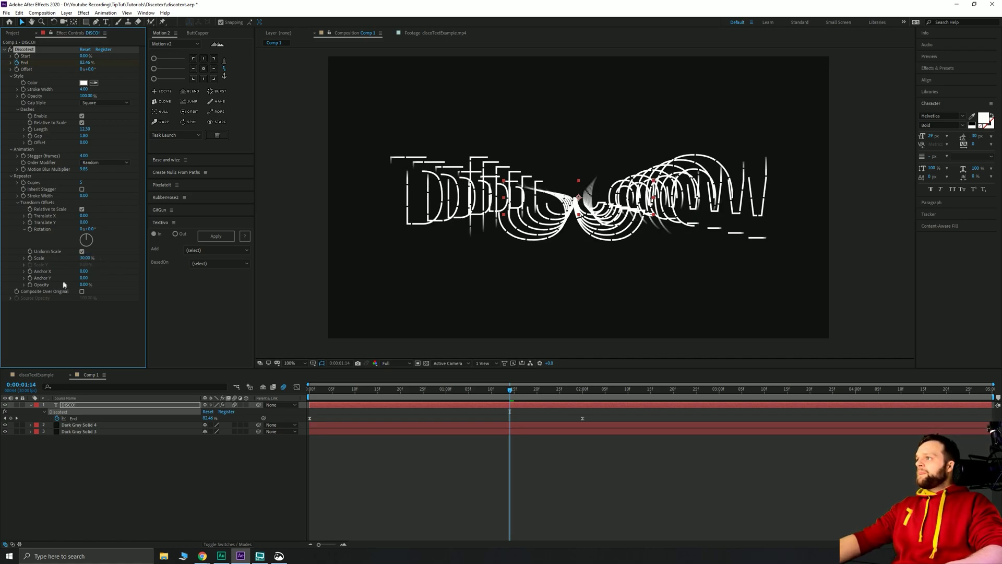
pyautogui.click(83, 285)
pyautogui.write('-20')
pyautogui.press('Return')
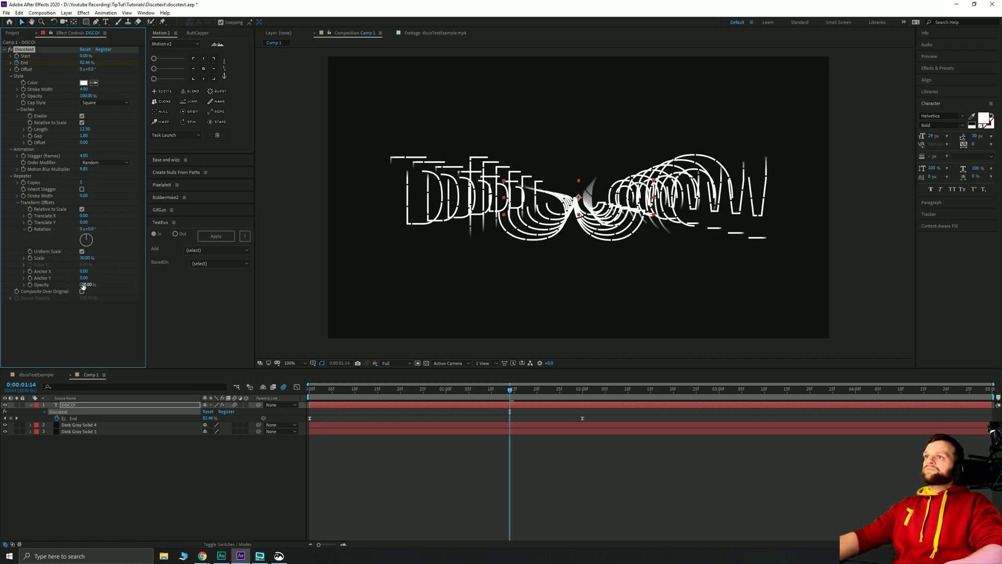
# Increase the repeater's scale offset to 100% and finally to 200%
pyautogui.click(84, 258)
pyautogui.write('100')
pyautogui.press('Return')
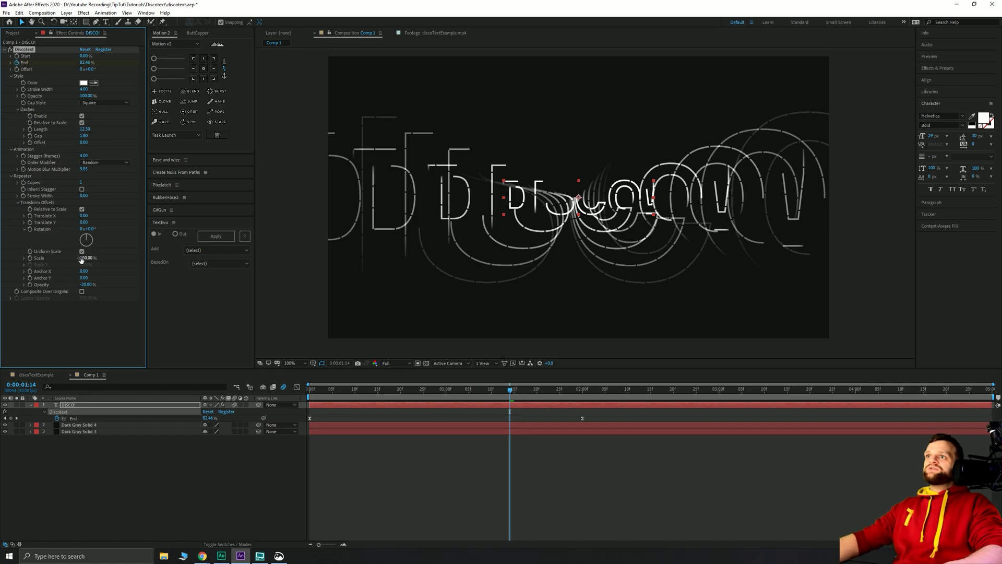
pyautogui.click(83, 258)
pyautogui.write('1')
pyautogui.write('00')
pyautogui.press('Return')
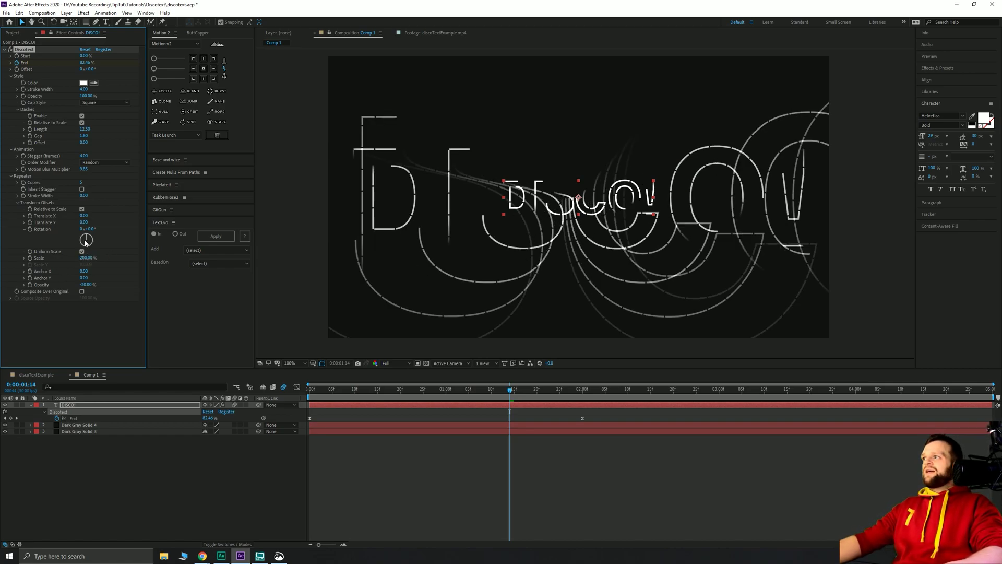
# Try 10 repeater copies with a -10% opacity offset and scrub through the DISCO! animation
pyautogui.click(84, 183)
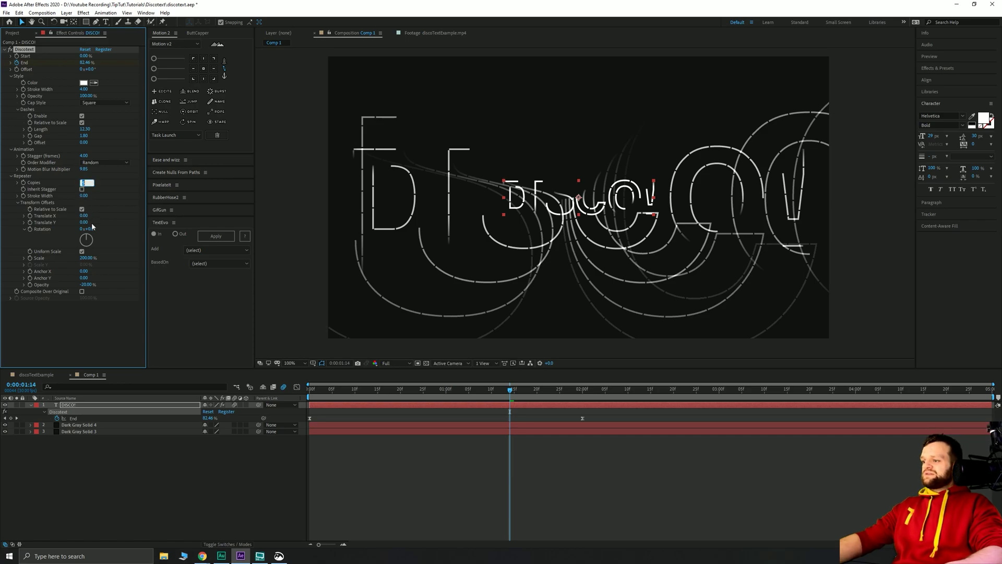
pyautogui.write('10')
pyautogui.press('Return')
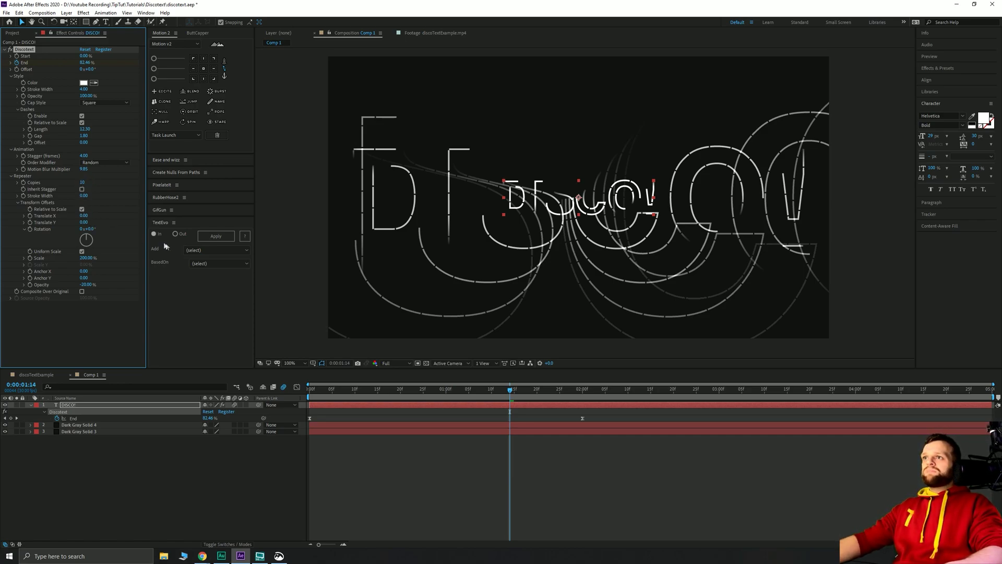
pyautogui.click(428, 390)
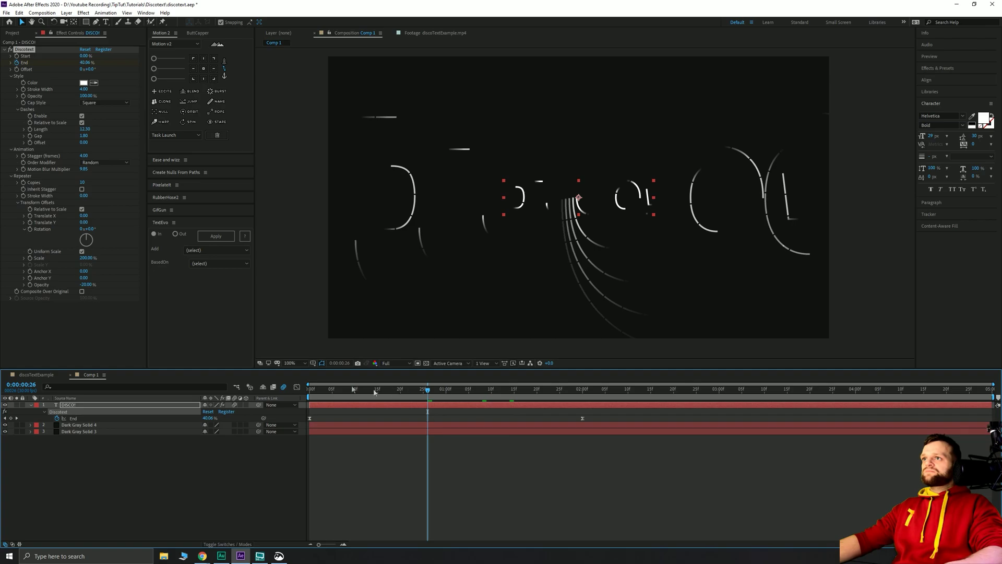
pyautogui.click(87, 285)
pyautogui.write('-10')
pyautogui.press('Return')
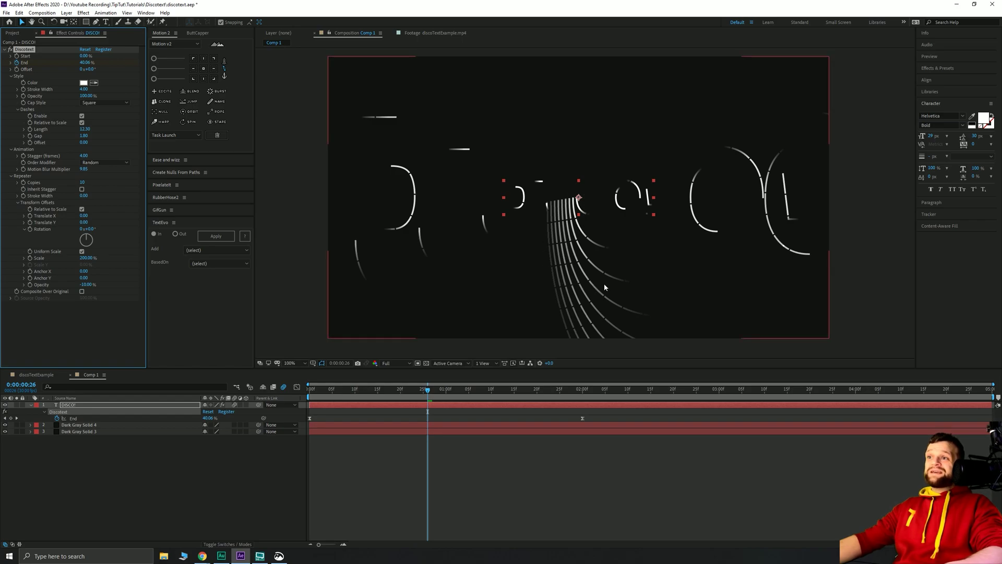
pyautogui.moveTo(413, 394); pyautogui.dragTo(514, 393)
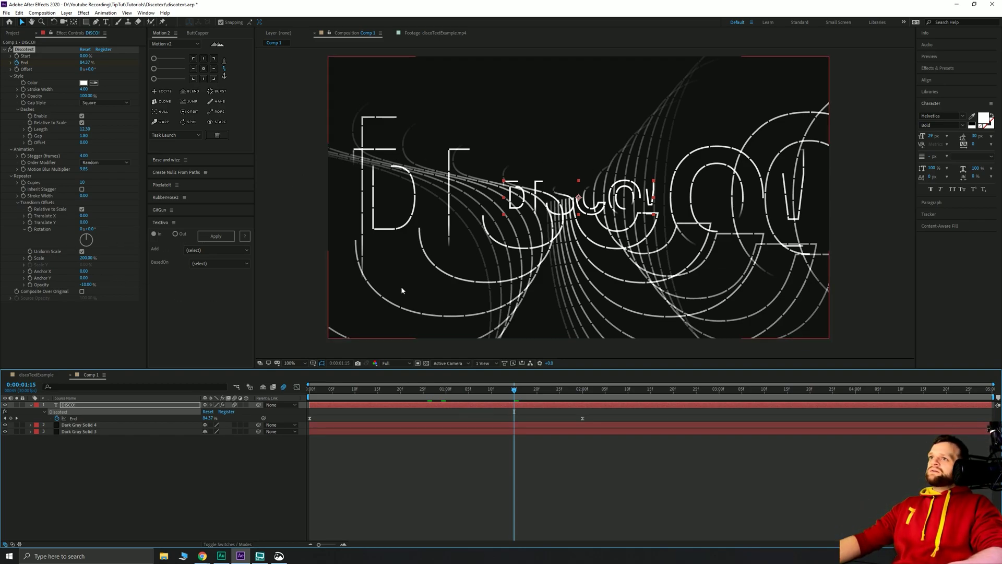
pyautogui.moveTo(622, 390); pyautogui.dragTo(665, 400)
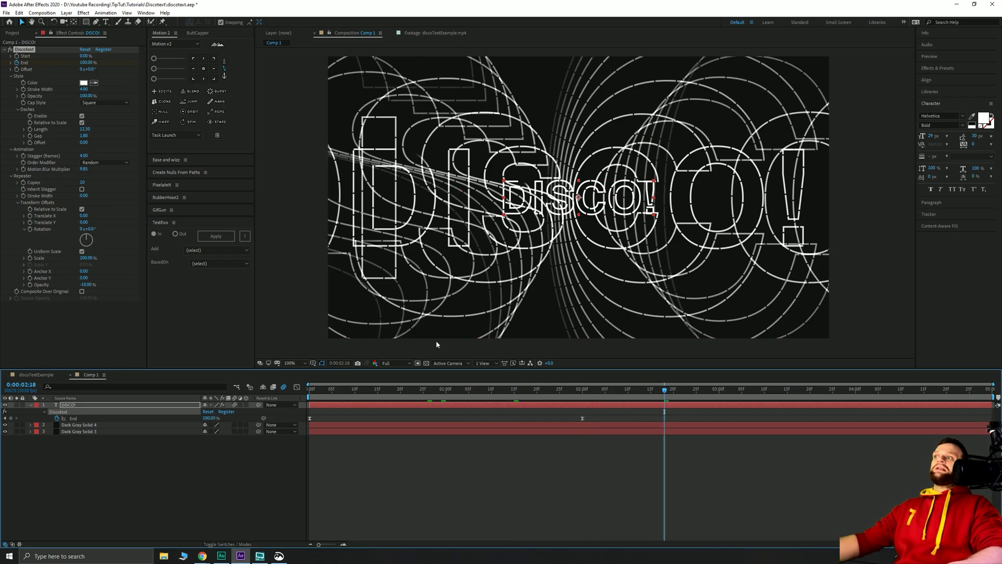
# Set the repeater to 5 copies with a -20% opacity offset and scrub through the beginning of the animation
pyautogui.click(81, 182)
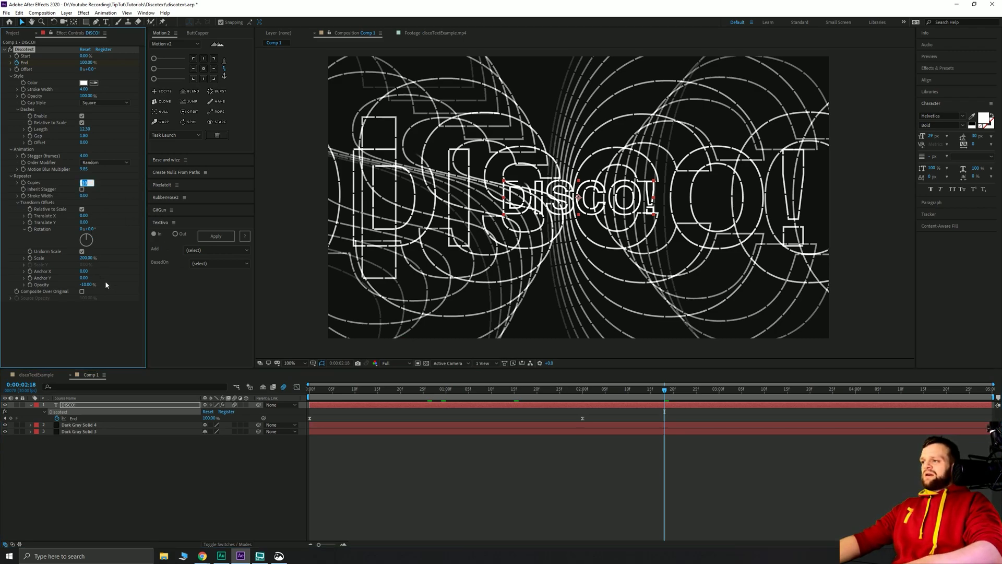
pyautogui.moveTo(86, 284); pyautogui.dragTo(82, 285)
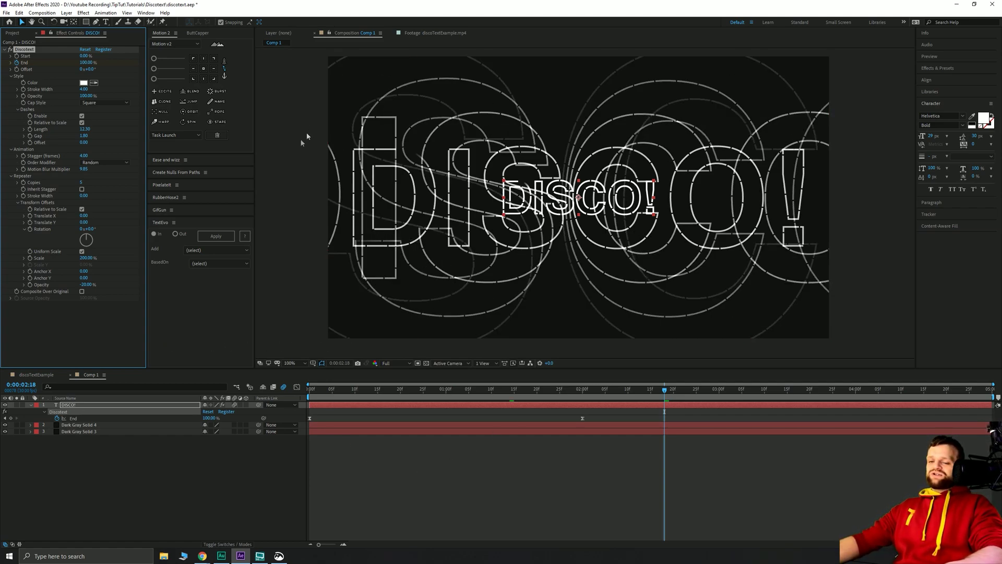
pyautogui.click(87, 464)
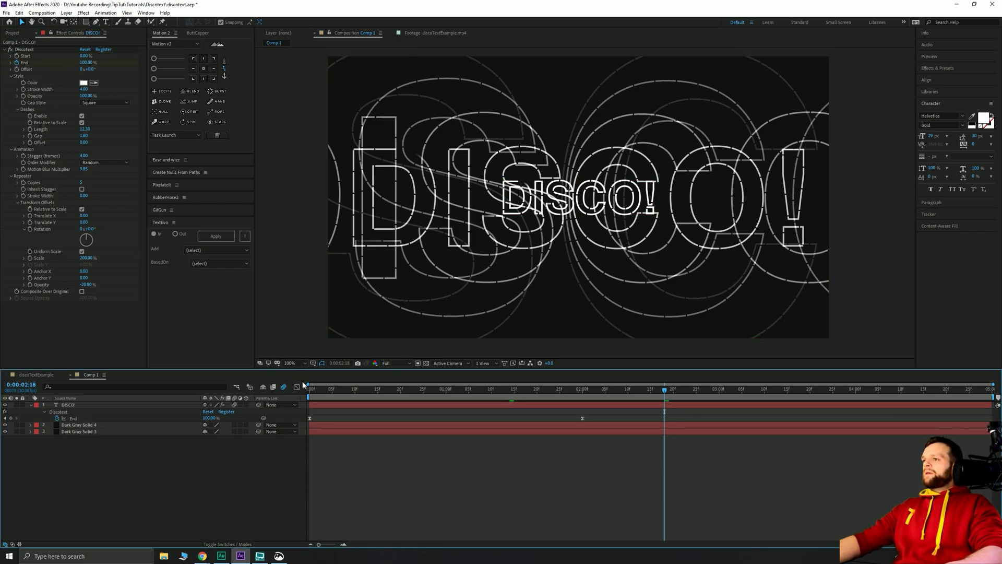
pyautogui.click(319, 390)
pyautogui.moveTo(321, 391); pyautogui.dragTo(391, 393)
pyautogui.click(478, 390)
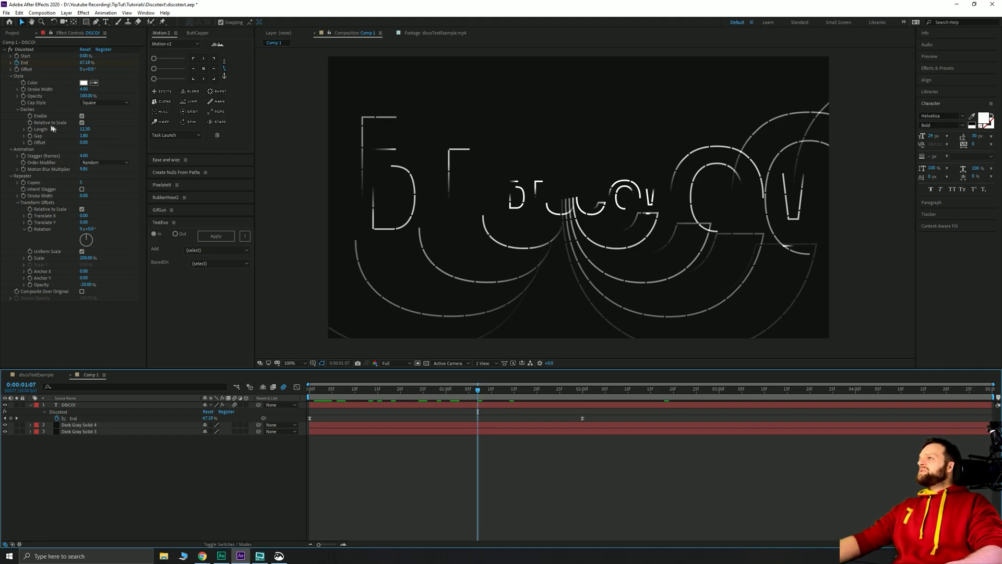
pyautogui.click(83, 90)
pyautogui.write('5')
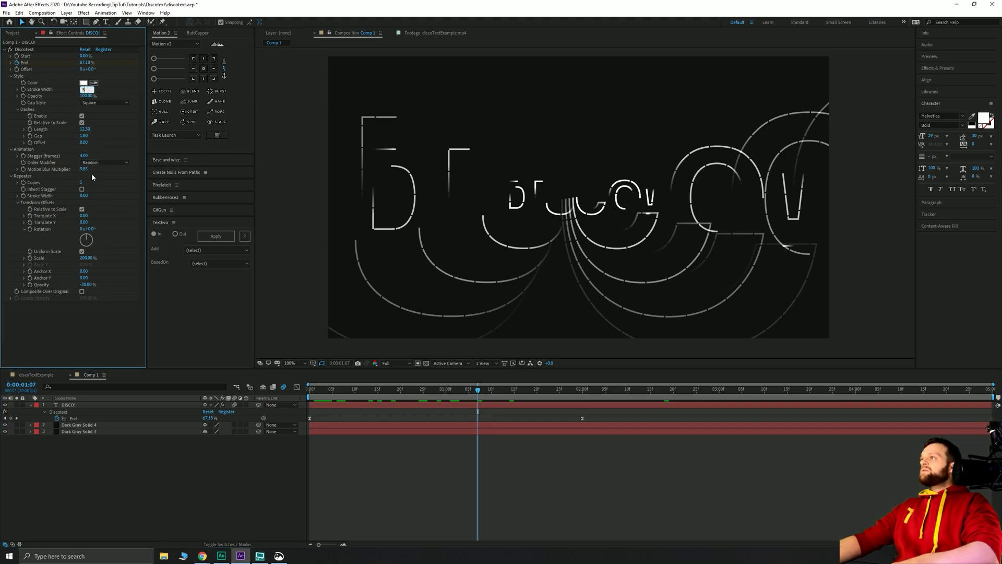
pyautogui.press('Return')
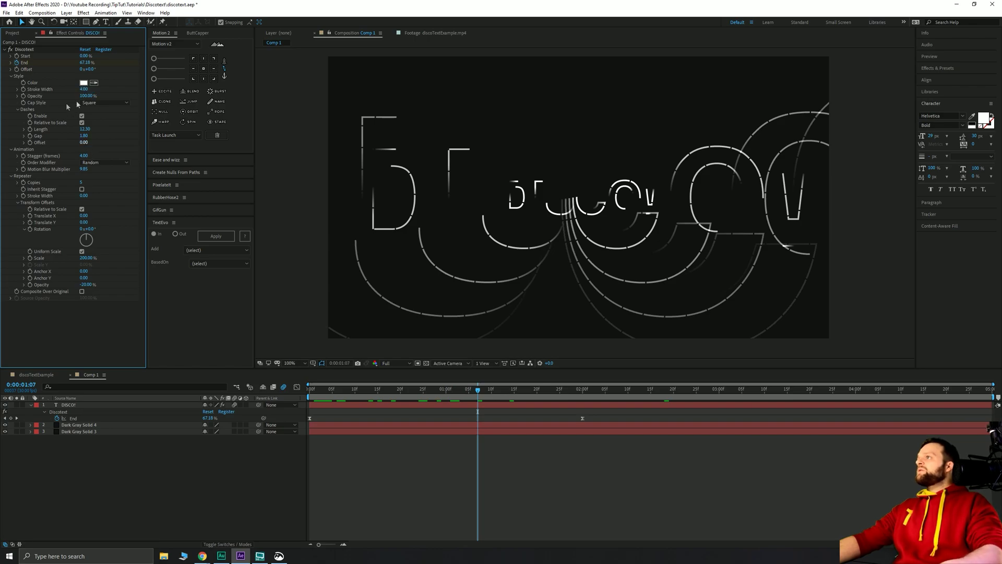
# Set the Discotext animation stagger to 5 frames
pyautogui.click(84, 155)
pyautogui.write('5')
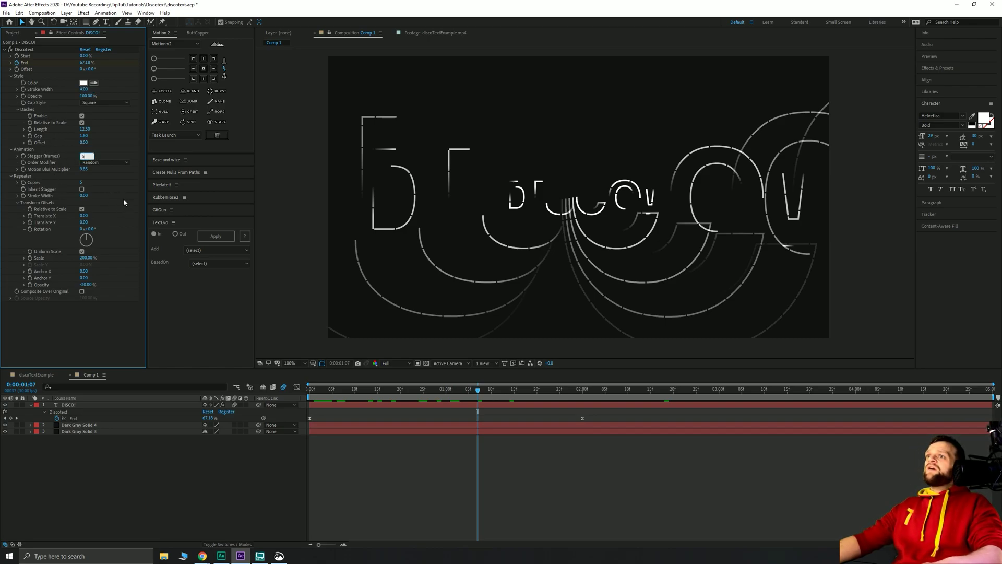
pyautogui.press('Return')
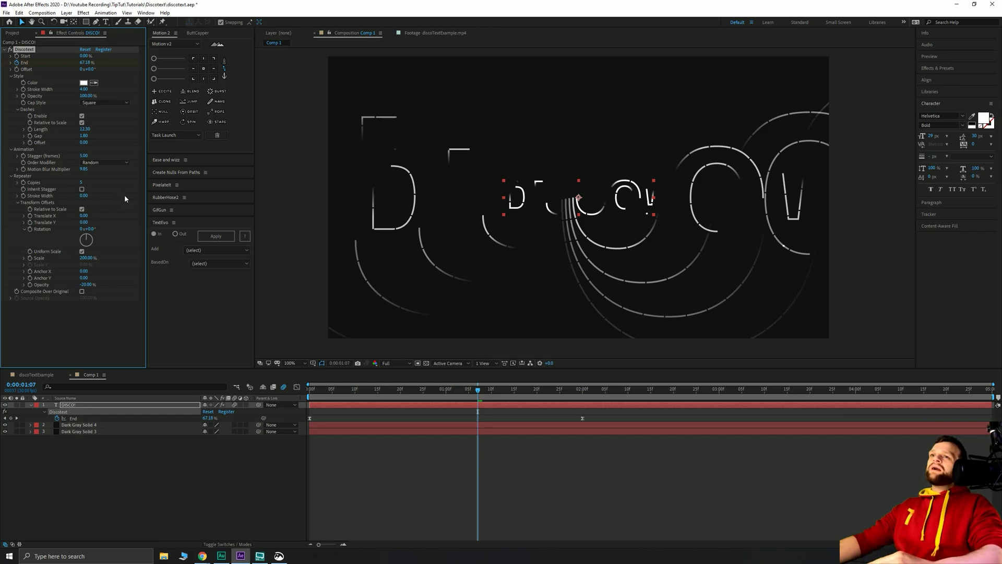
# Enable Inherit Stagger for the repeater copies and scrub through the staggered animation
pyautogui.click(82, 190)
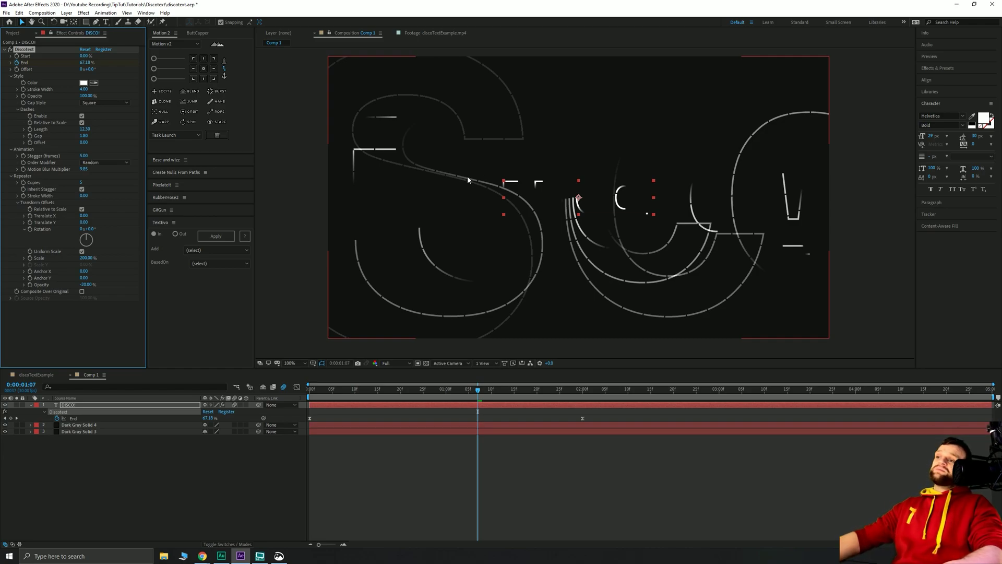
pyautogui.moveTo(465, 390); pyautogui.dragTo(771, 404)
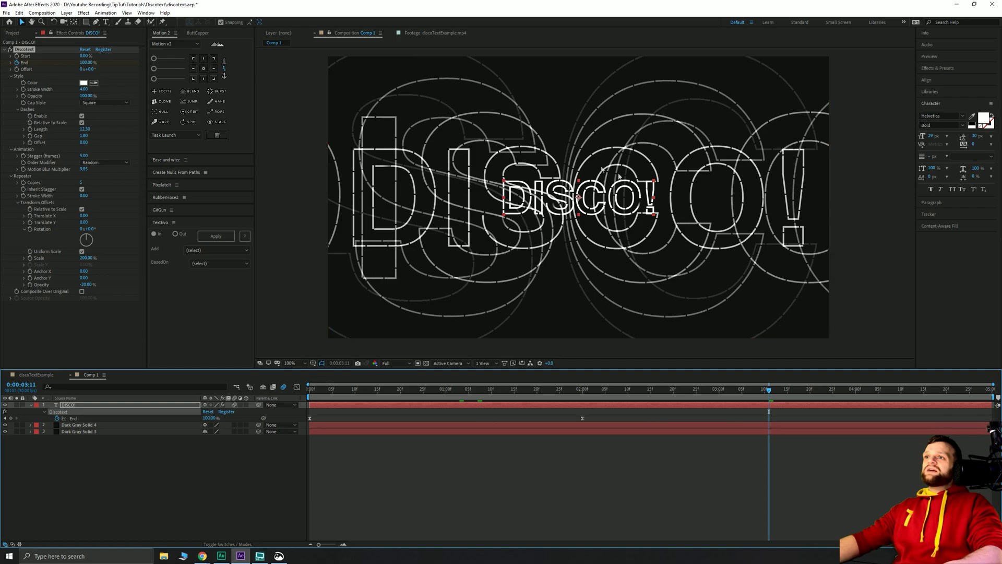
pyautogui.click(670, 398)
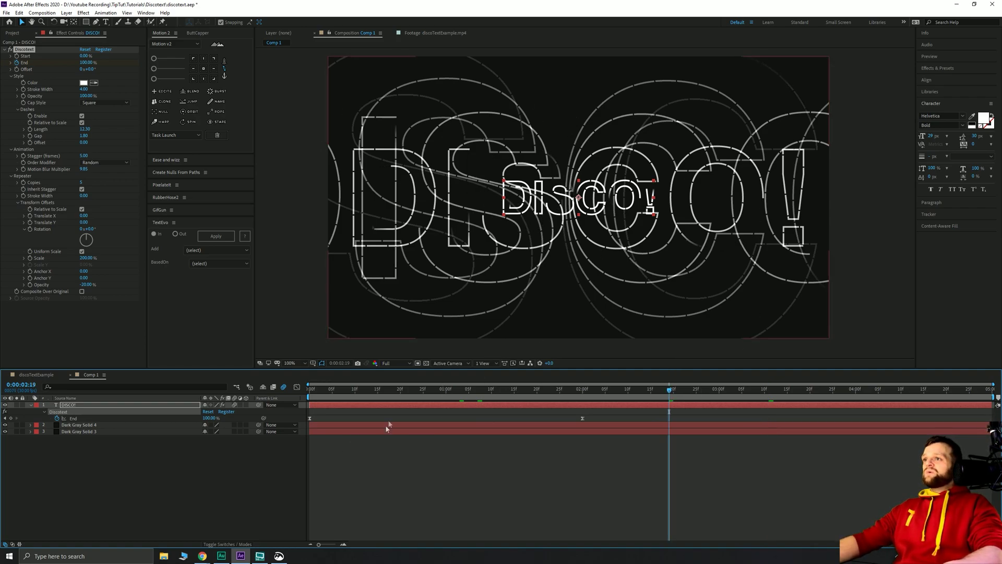
pyautogui.moveTo(312, 389); pyautogui.dragTo(659, 391)
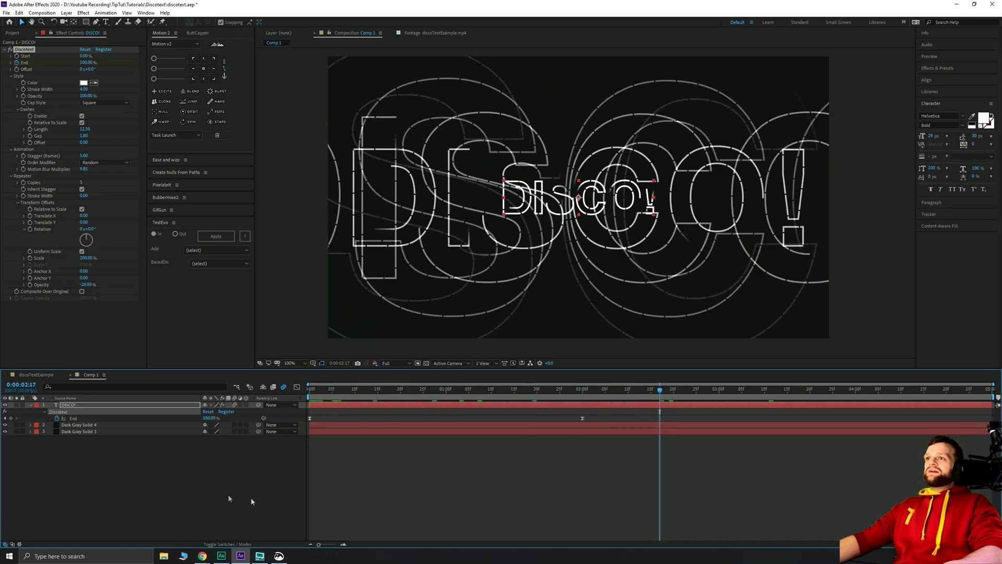
# Duplicate the DISCO! text layer and set the duplicate's repeater copies to 0
pyautogui.click(68, 406)
pyautogui.hotkey('ctrl', 'd')
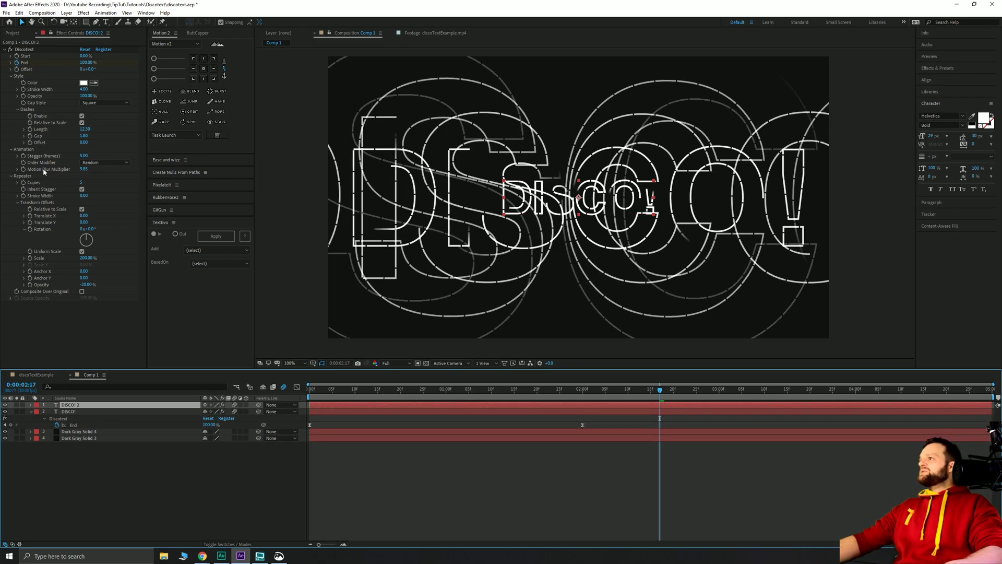
pyautogui.click(99, 190)
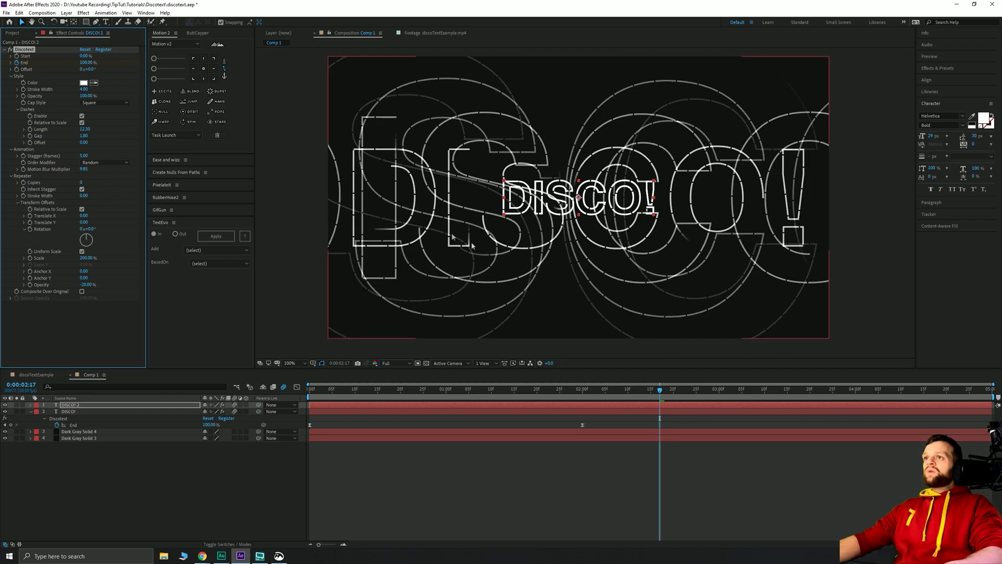
# Preview the duplicate DISCO! 2 animation on its own by temporarily hiding the original DISCO! layer
pyautogui.click(4, 411)
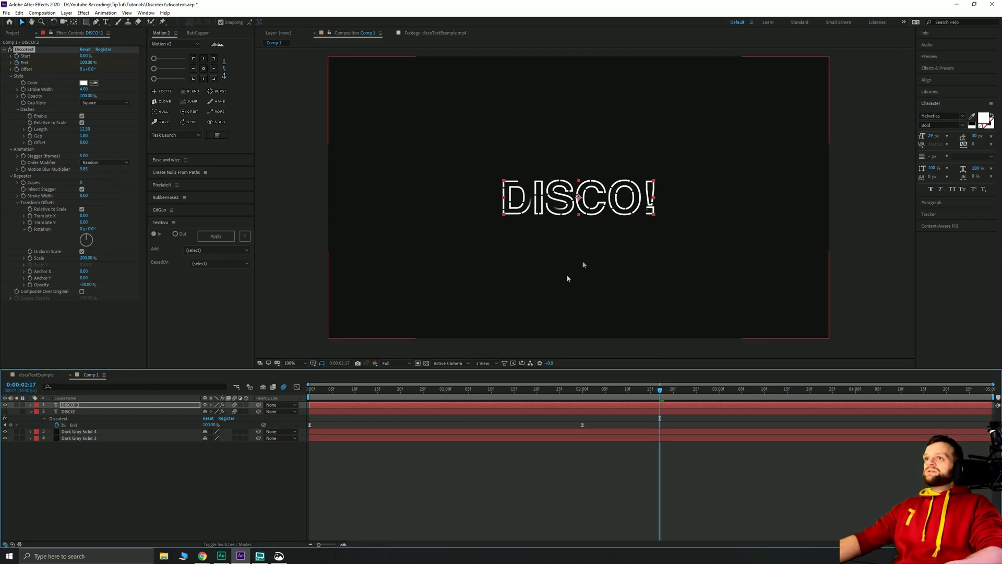
pyautogui.click(314, 396)
pyautogui.press('space')
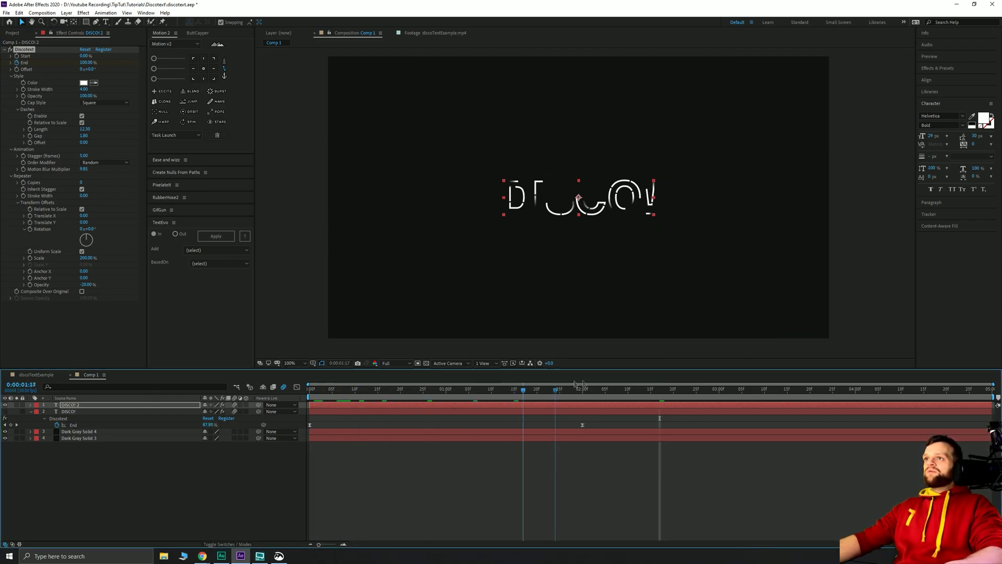
pyautogui.moveTo(723, 389); pyautogui.dragTo(688, 376)
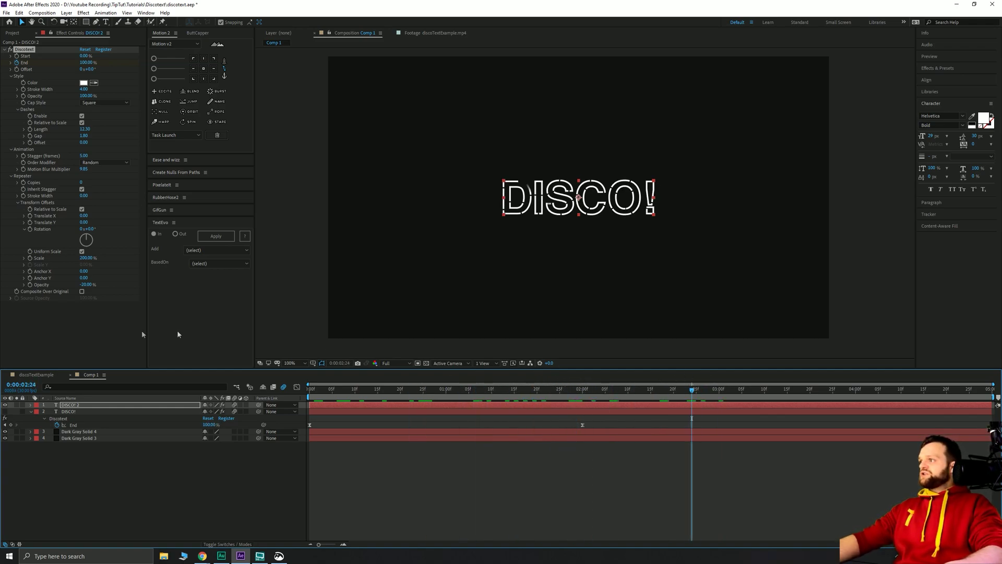
pyautogui.click(5, 411)
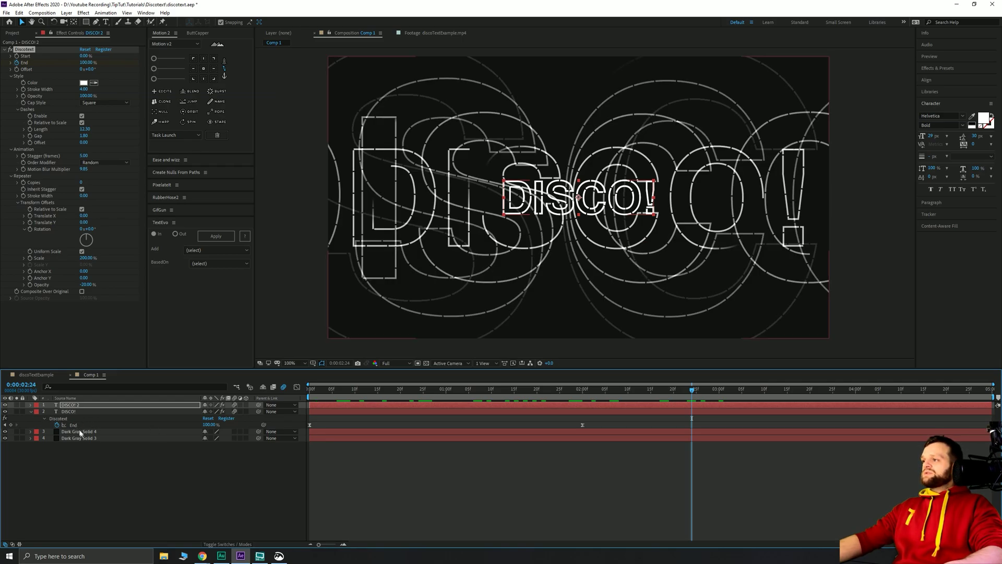
# Apply the 4-Color Gradient effect to the Dark Gray Solid 4 layer
pyautogui.click(85, 473)
pyautogui.click(79, 432)
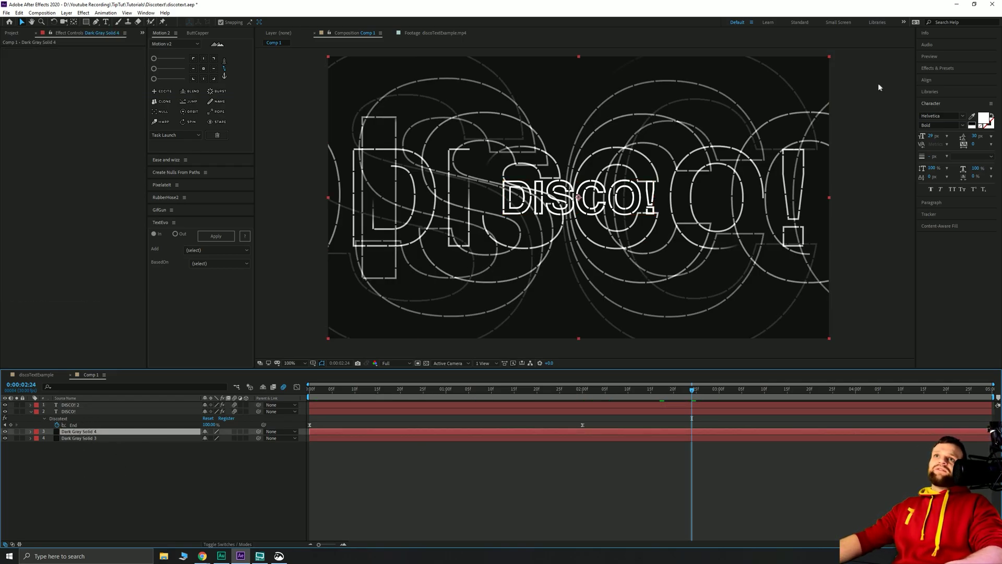
pyautogui.click(938, 68)
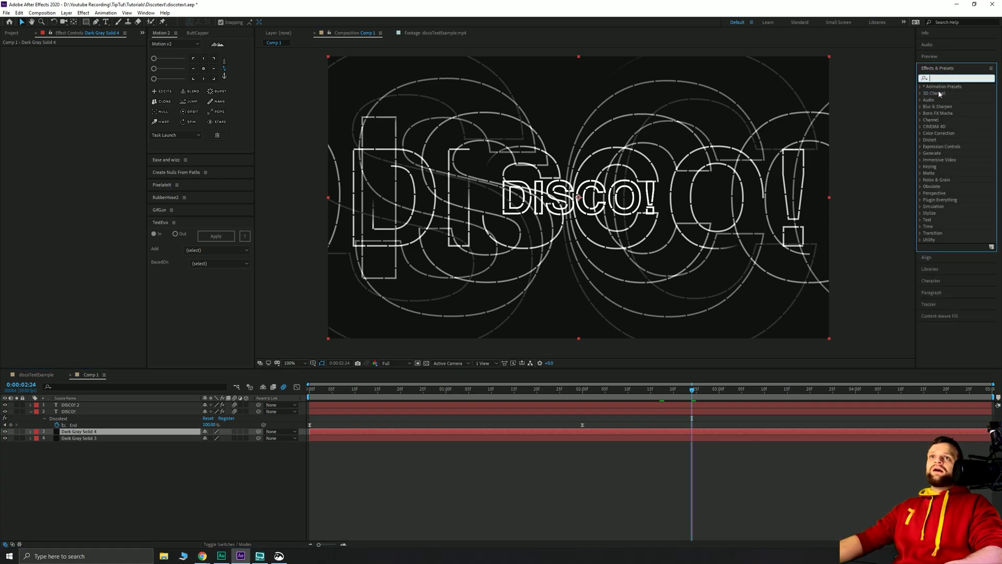
pyautogui.write('gradient')
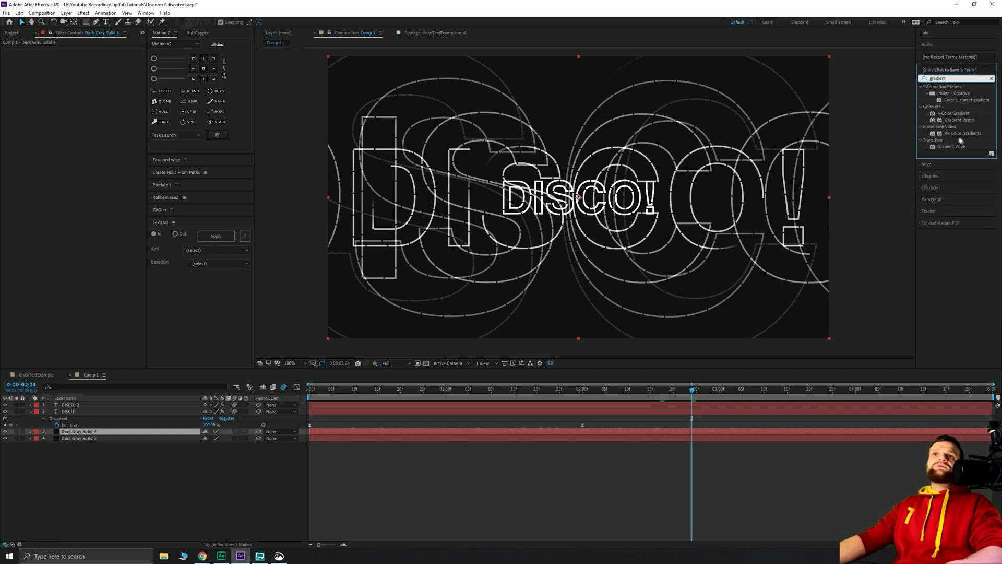
pyautogui.click(931, 114)
pyautogui.moveTo(933, 114); pyautogui.dragTo(132, 436)
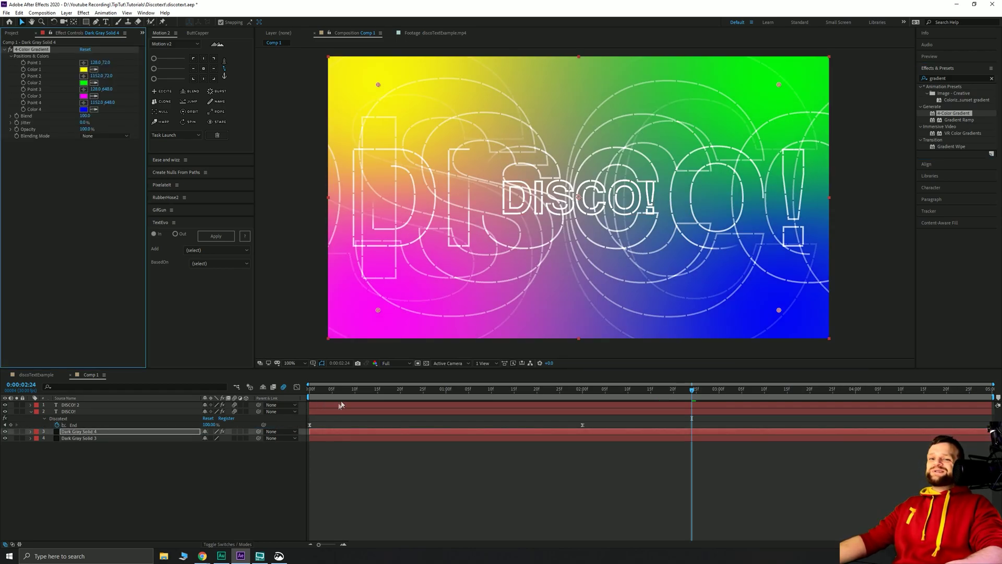
# Set the track matte of Dark Gray Solid 4 to Alpha Matte "DISCO!" so the gradient colors the outlines
pyautogui.click(70, 412)
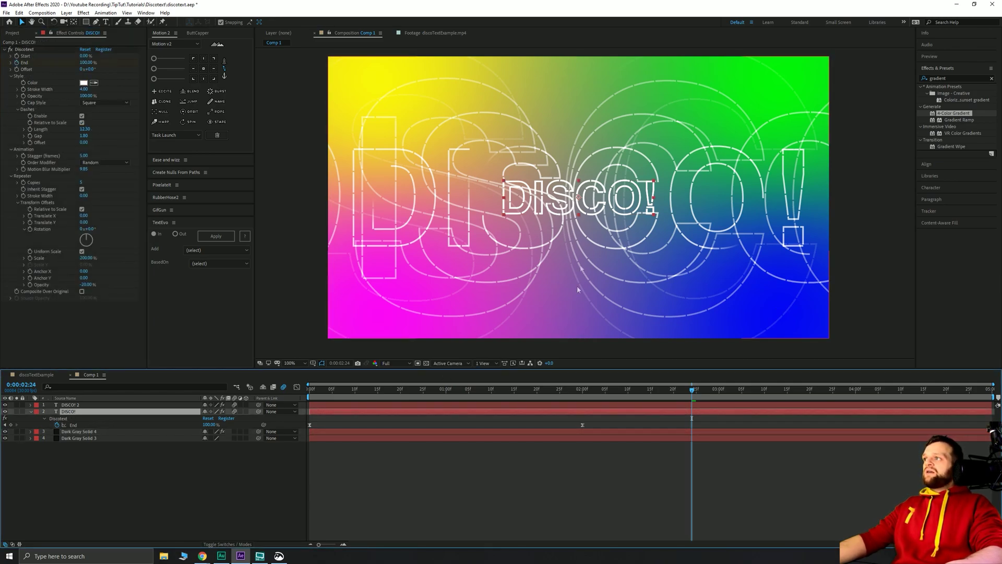
pyautogui.click(80, 432)
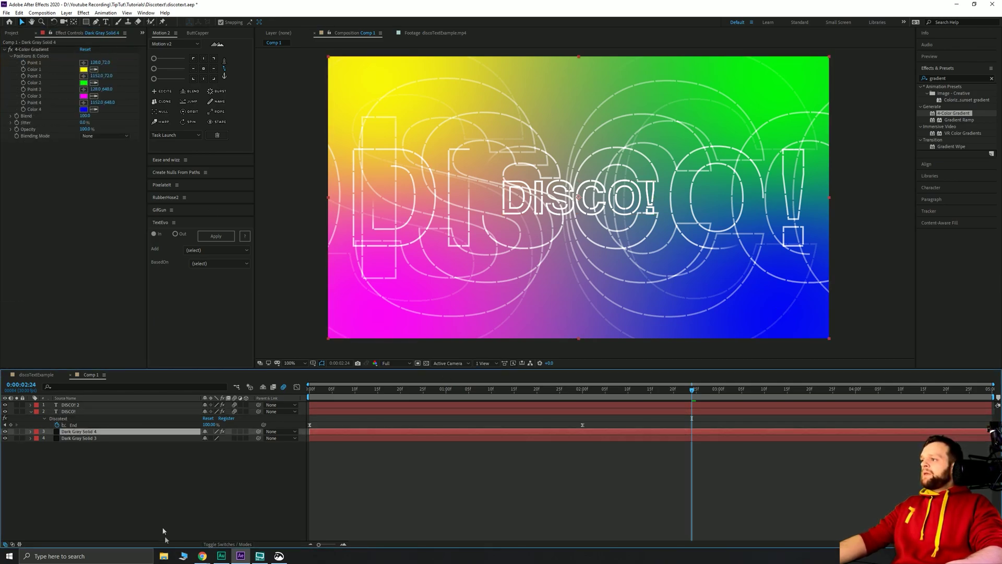
pyautogui.click(228, 544)
pyautogui.click(248, 431)
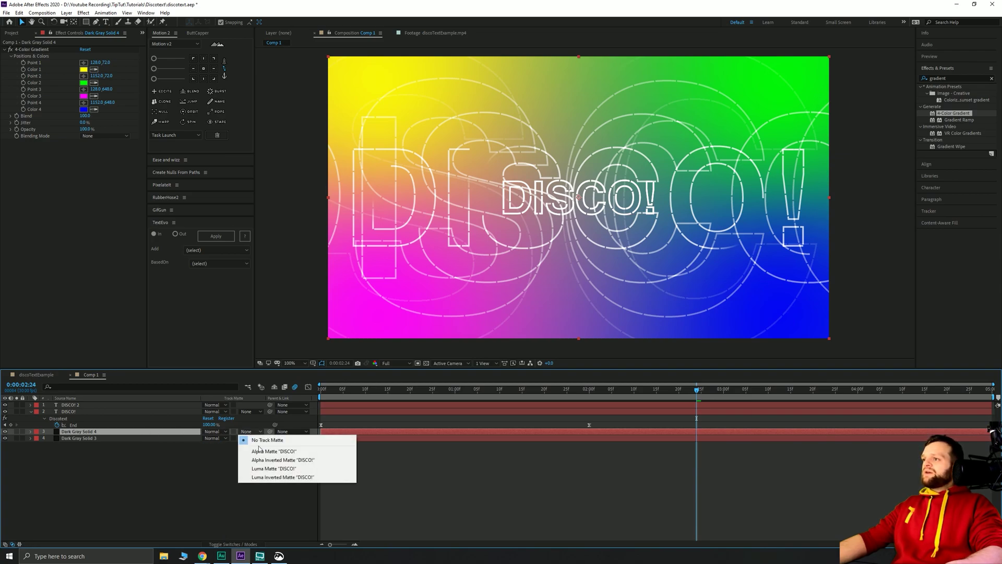
pyautogui.click(265, 452)
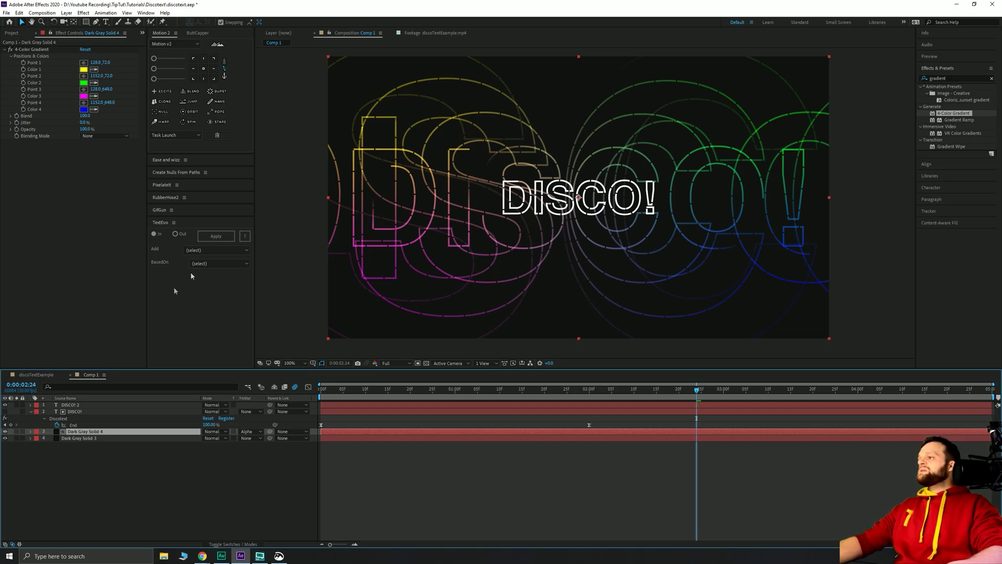
pyautogui.click(52, 488)
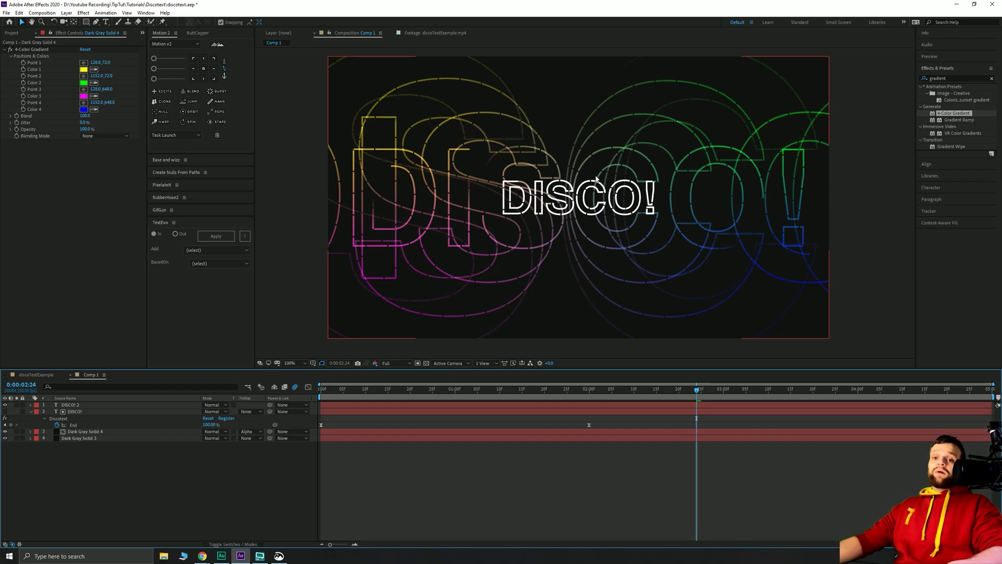
# Try the Glow effect on the DISCO! layer with a larger radius and higher intensity, and delete it
pyautogui.click(952, 77)
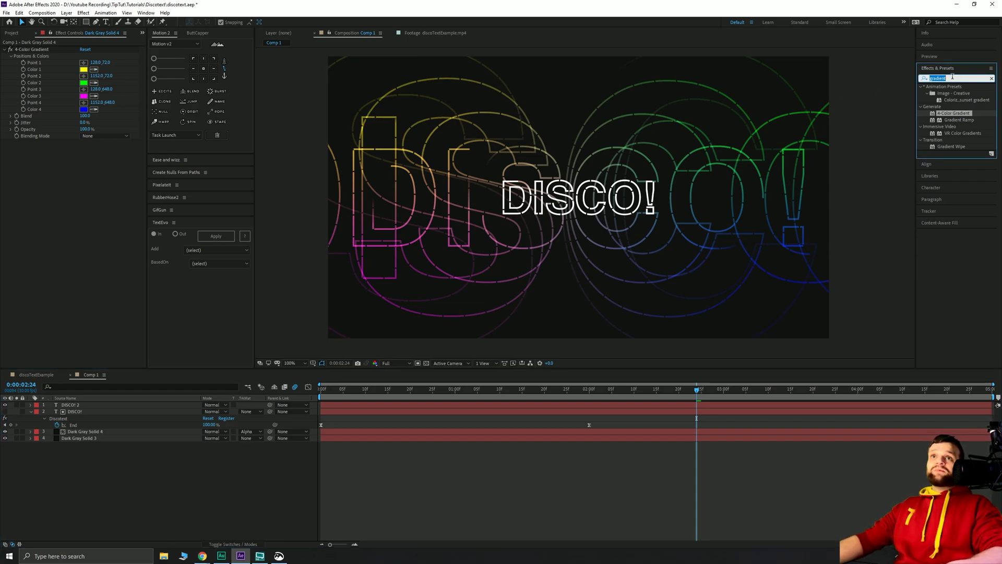
pyautogui.write('glo')
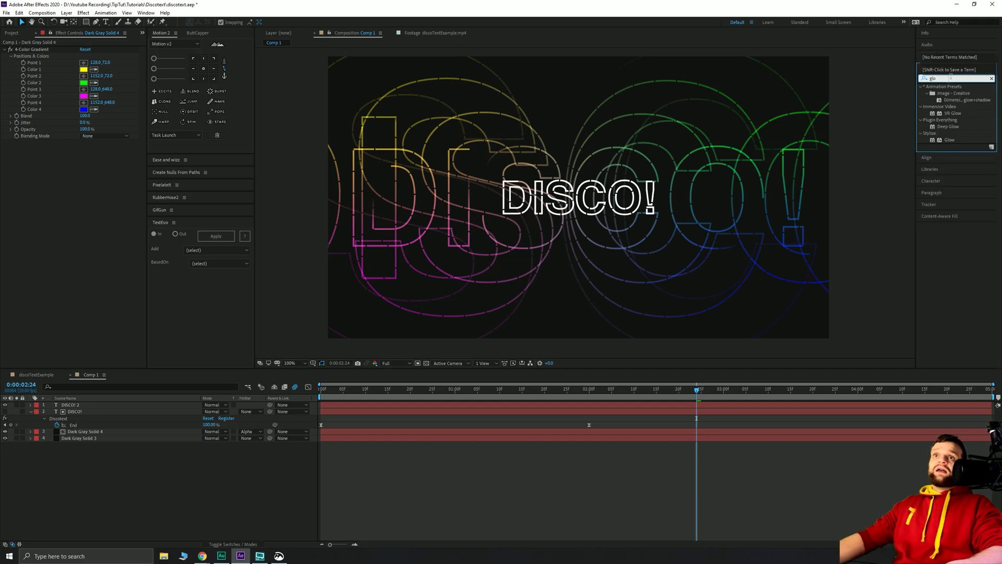
pyautogui.moveTo(954, 144); pyautogui.dragTo(85, 410)
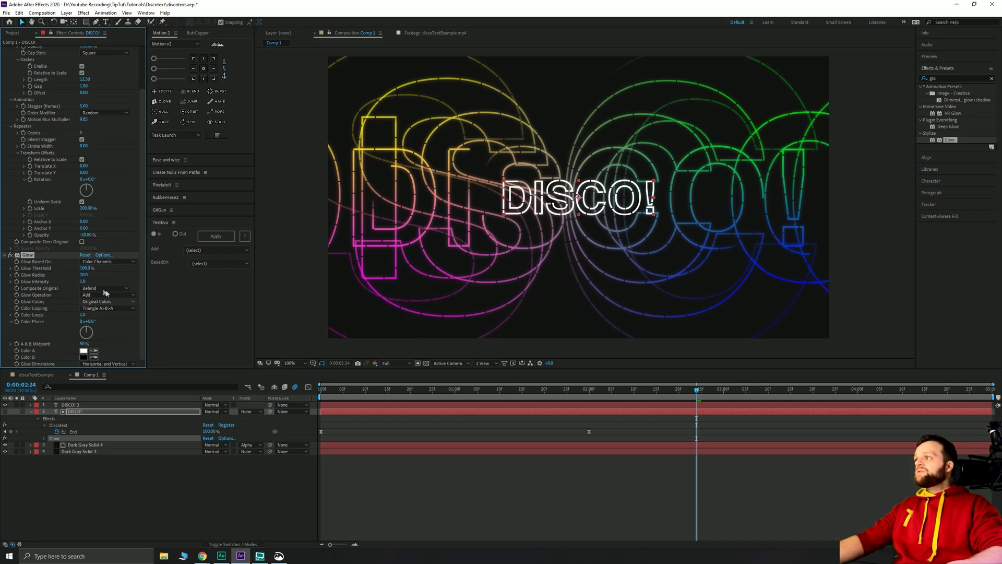
pyautogui.moveTo(82, 276); pyautogui.dragTo(88, 276)
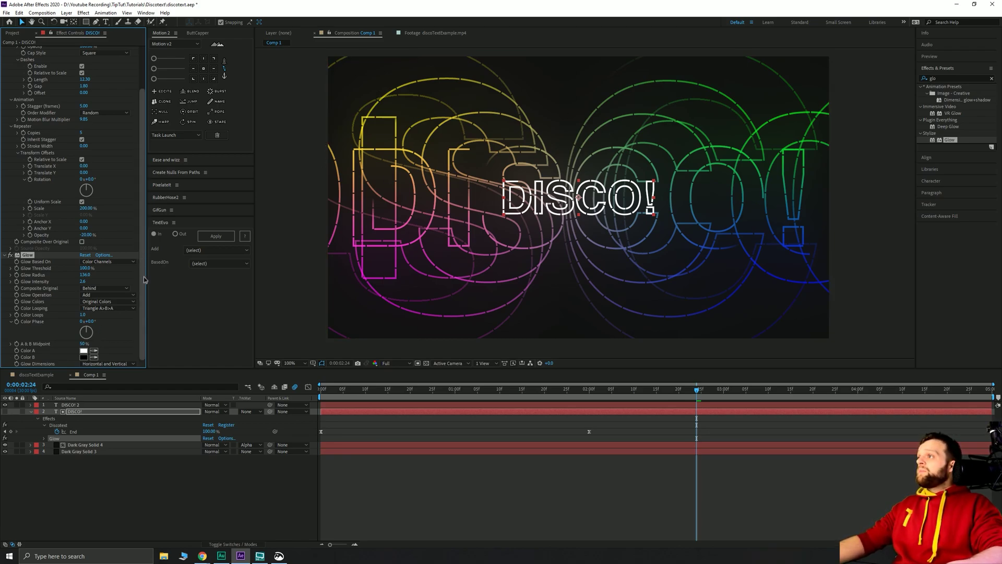
pyautogui.press('Delete')
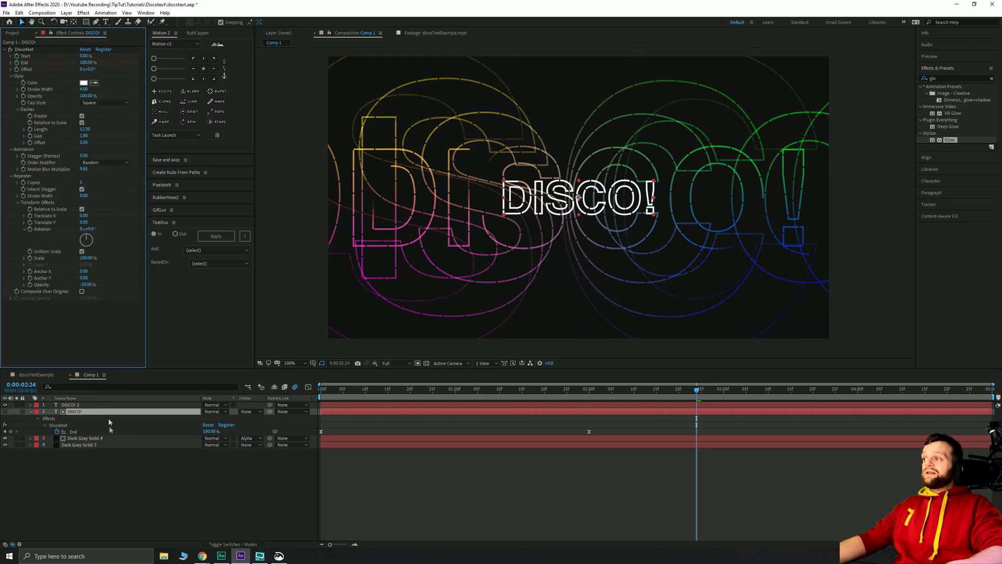
# Apply the Plugin Everything Deep Glow effect to the DISCO! layer and set its radius to 250
pyautogui.click(81, 412)
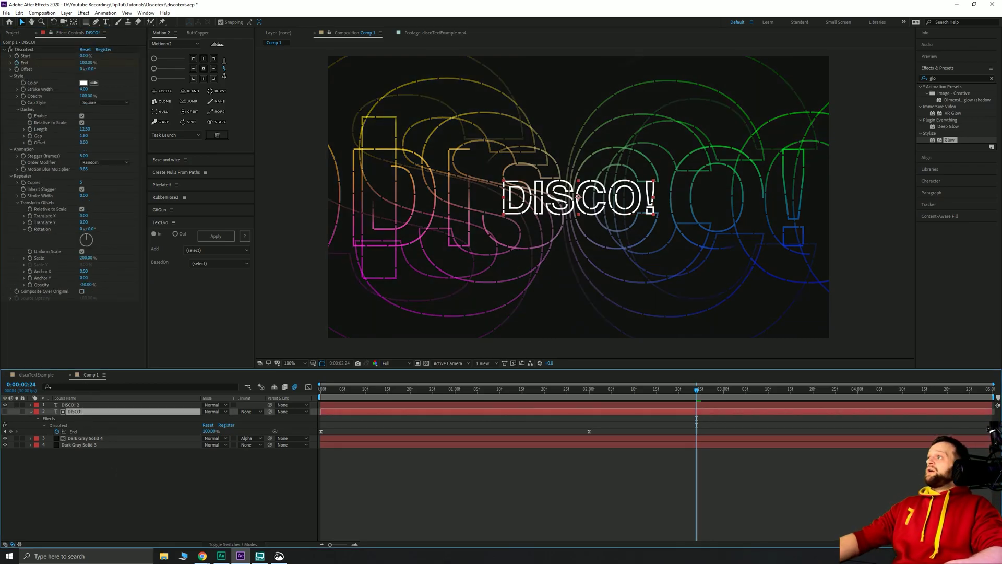
pyautogui.click(83, 13)
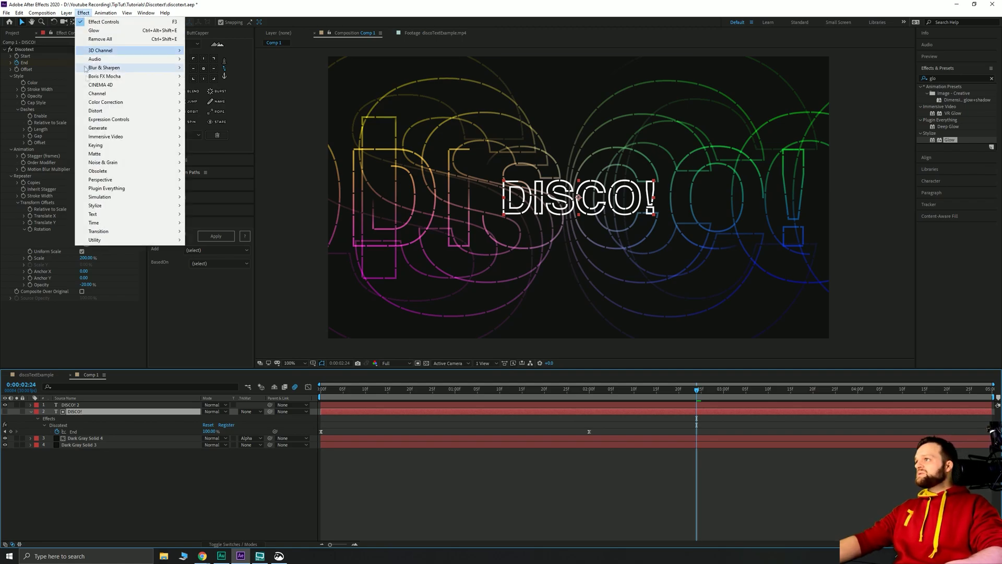
pyautogui.moveTo(146, 192)
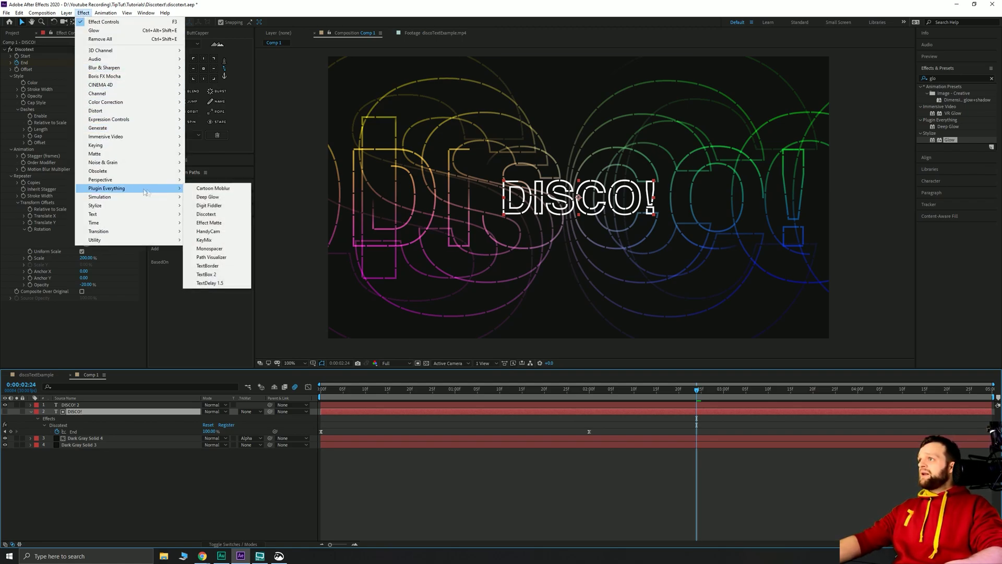
pyautogui.click(207, 197)
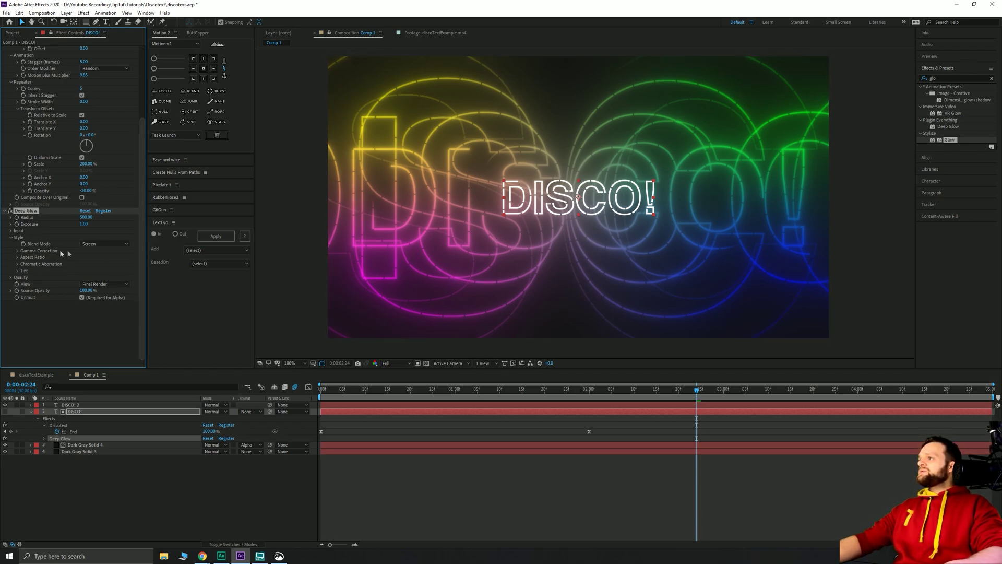
pyautogui.click(82, 217)
pyautogui.write('250')
pyautogui.press('Return')
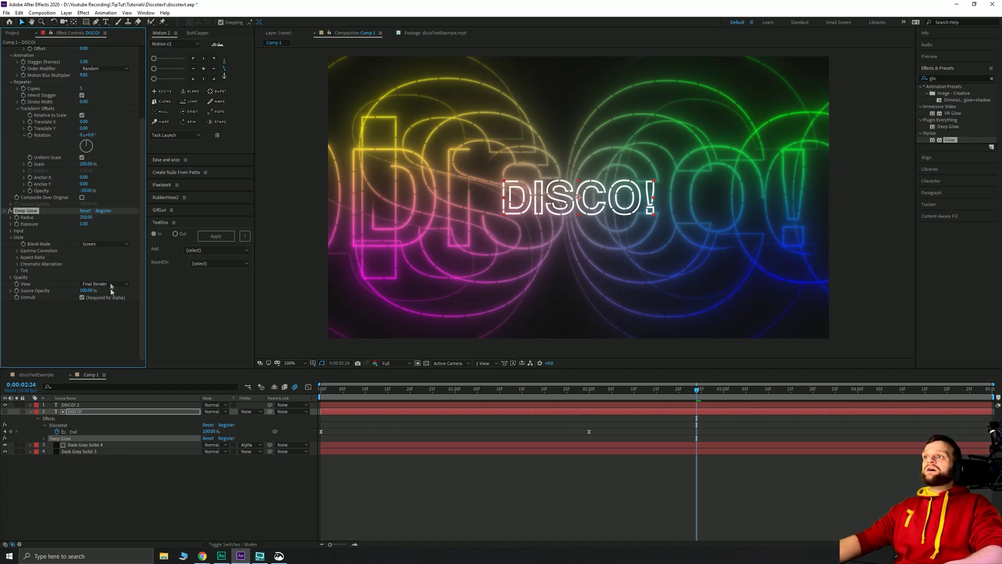
# Try a Deep Glow exposure of 2 and settle on 1.5
pyautogui.write('2')
pyautogui.press('Return')
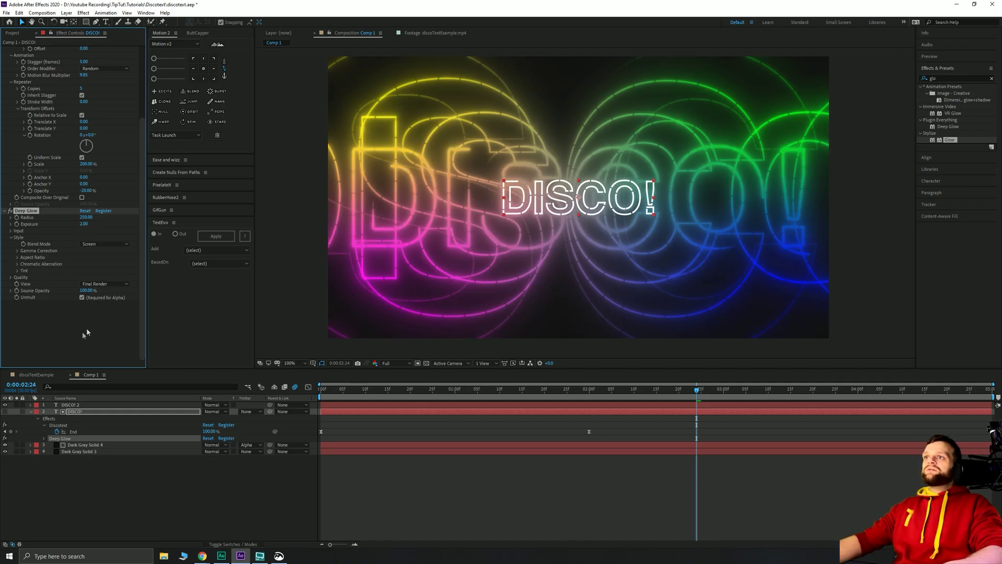
pyautogui.click(84, 224)
pyautogui.write('1')
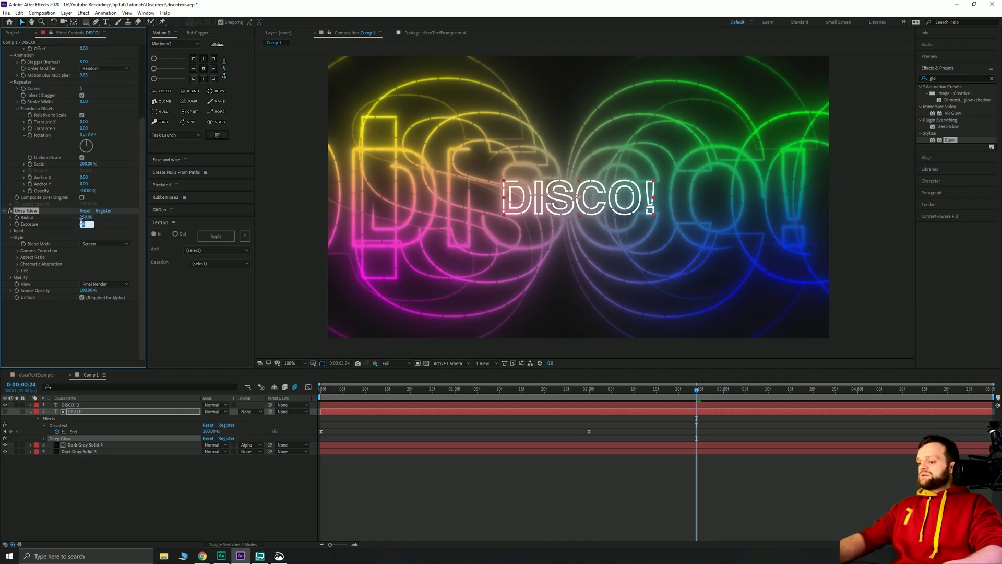
pyautogui.write('.5')
pyautogui.press('Return')
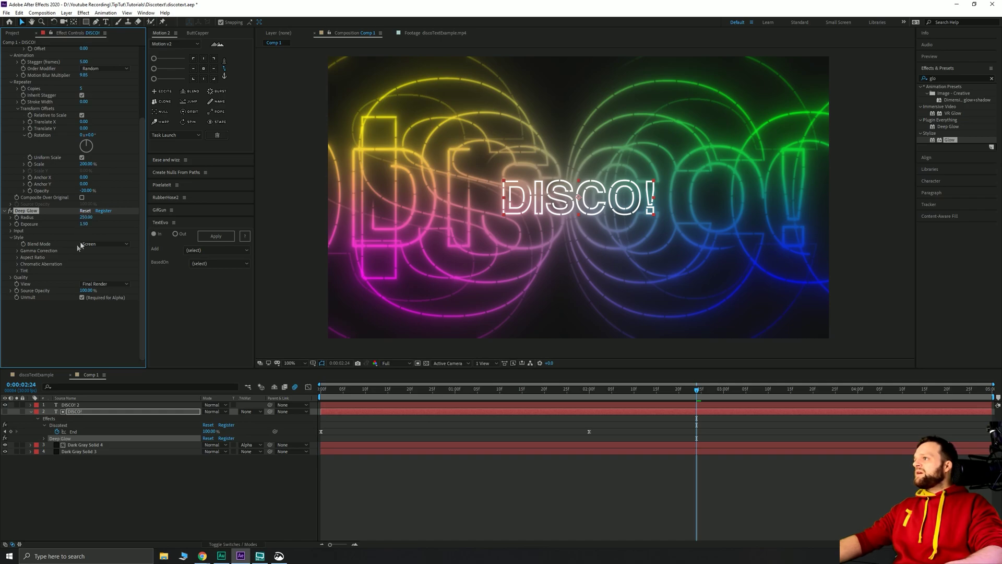
pyautogui.click(86, 332)
# Move Dark Gray Solid 3 above Dark Gray Solid 4 and copy the 4-Color Gradient effect onto it
pyautogui.click(82, 452)
pyautogui.click(82, 452)
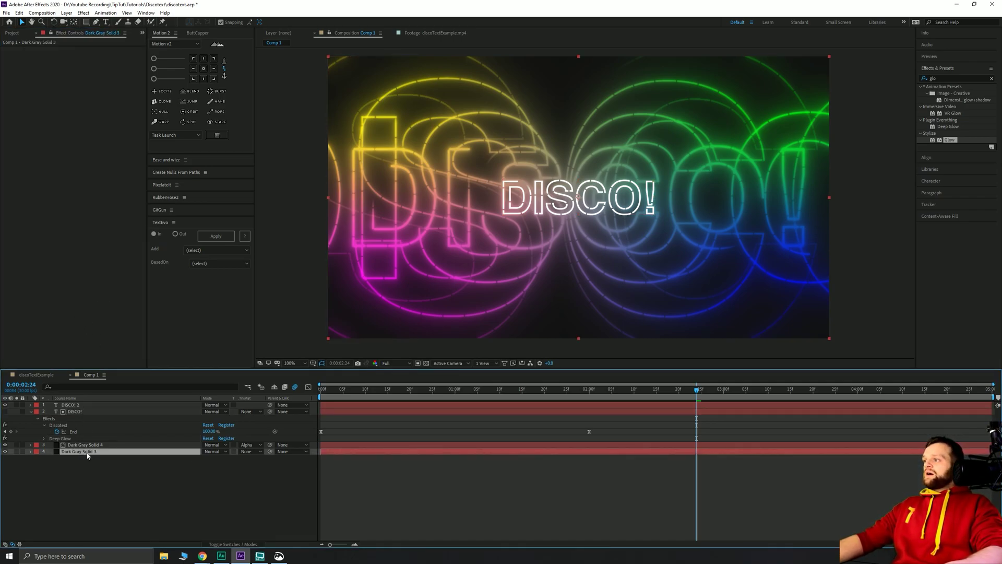
pyautogui.moveTo(82, 453); pyautogui.dragTo(78, 442)
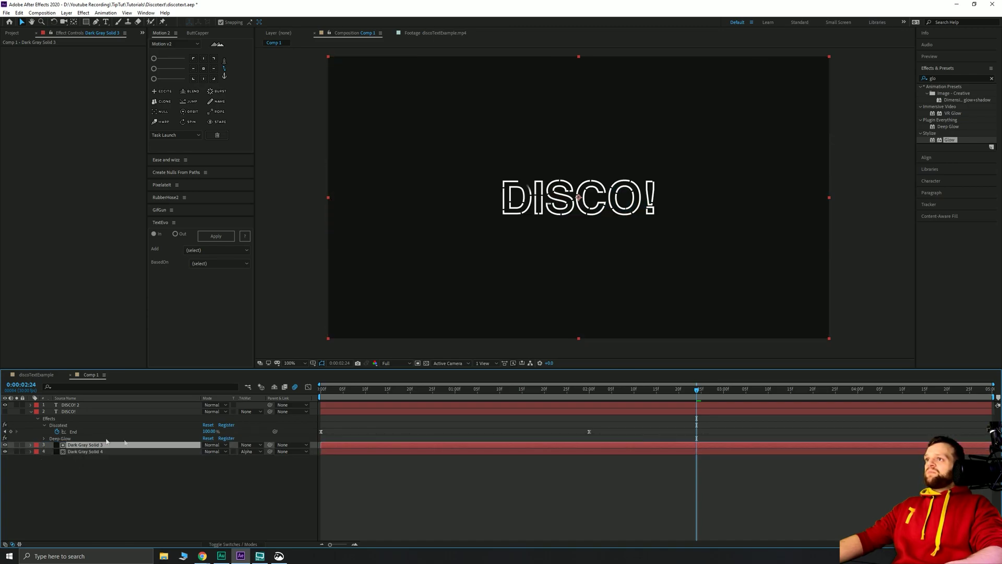
pyautogui.click(78, 452)
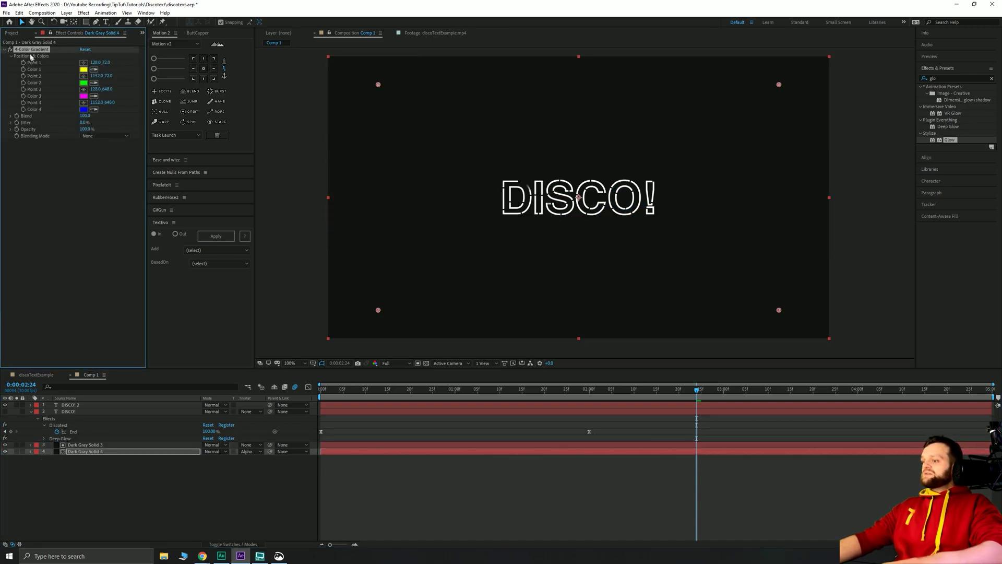
pyautogui.click(81, 446)
pyautogui.hotkey('ctrl', 'v')
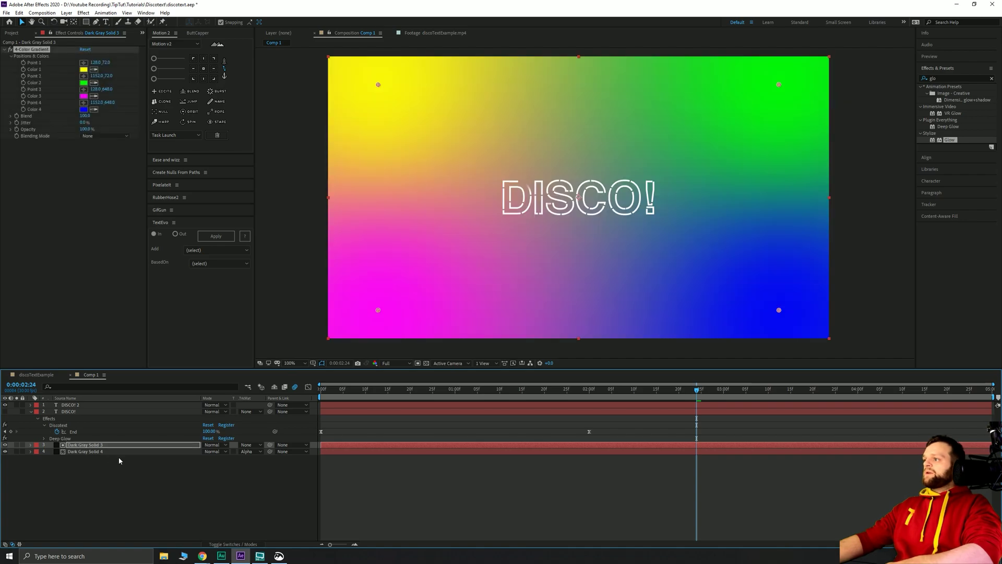
# Try the Soft Light, Lighten and Screen blending modes on Dark Gray Solid 3 and settle on Multiply
pyautogui.click(222, 445)
pyautogui.click(212, 253)
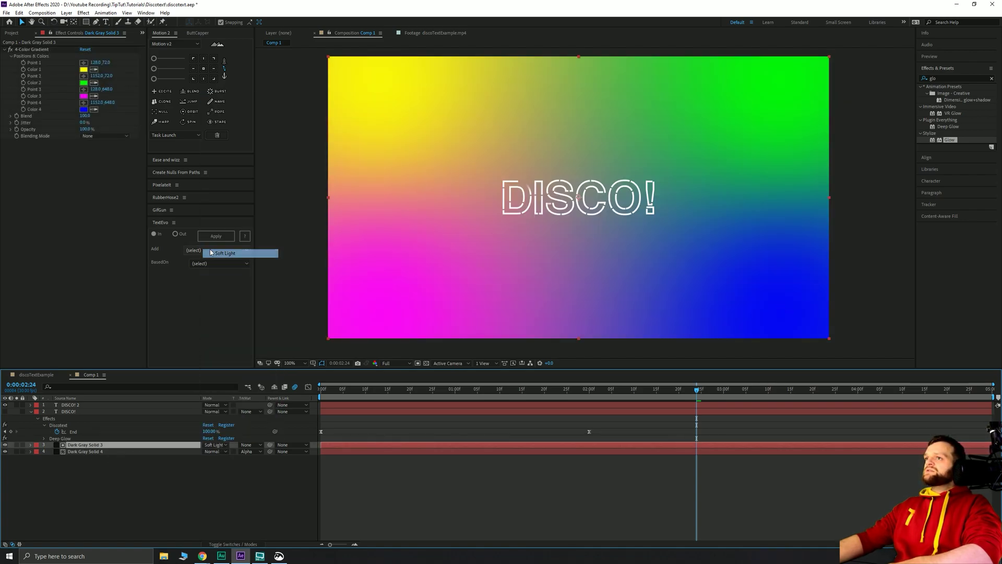
pyautogui.click(221, 445)
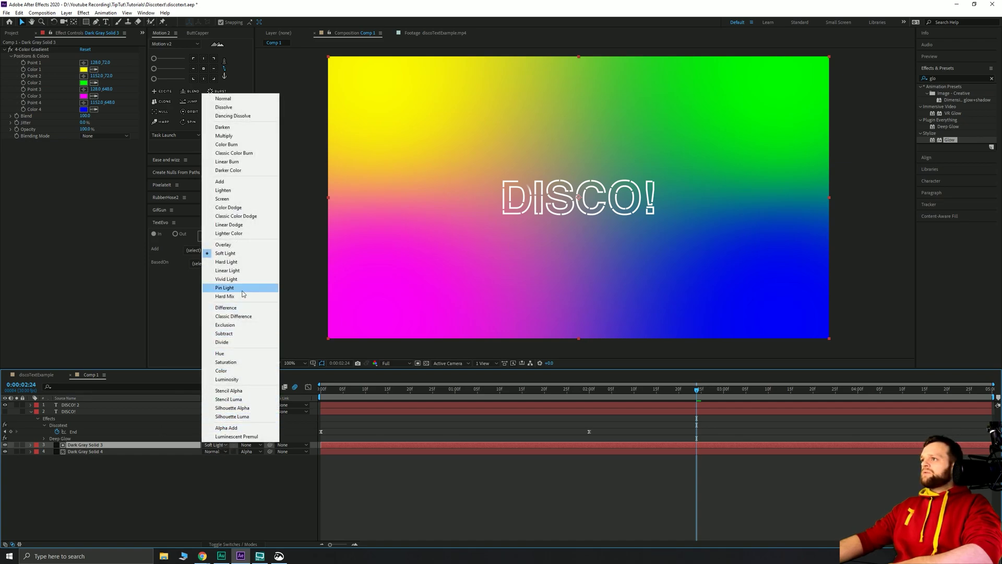
pyautogui.click(221, 202)
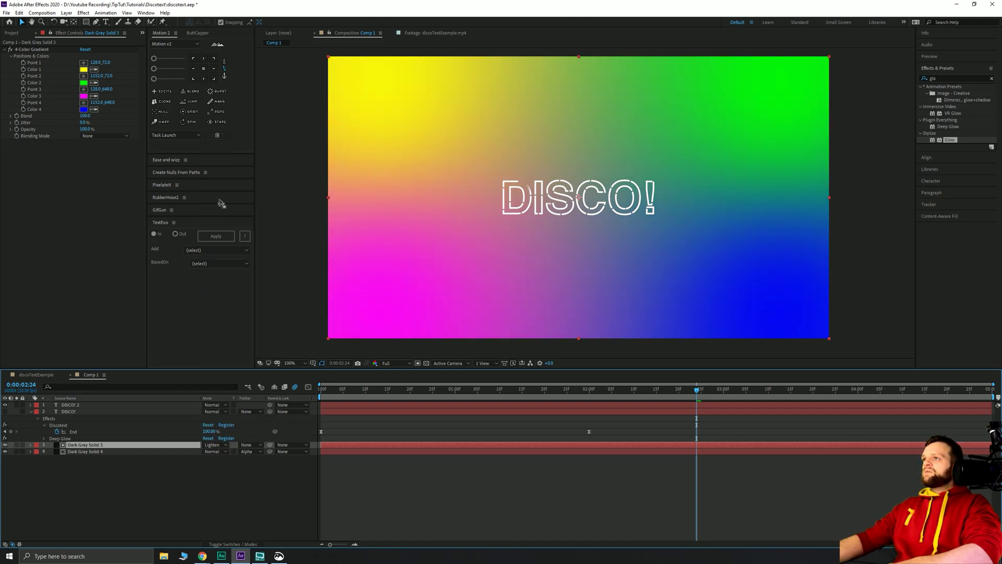
pyautogui.click(220, 445)
pyautogui.click(222, 203)
pyautogui.click(221, 445)
pyautogui.click(222, 138)
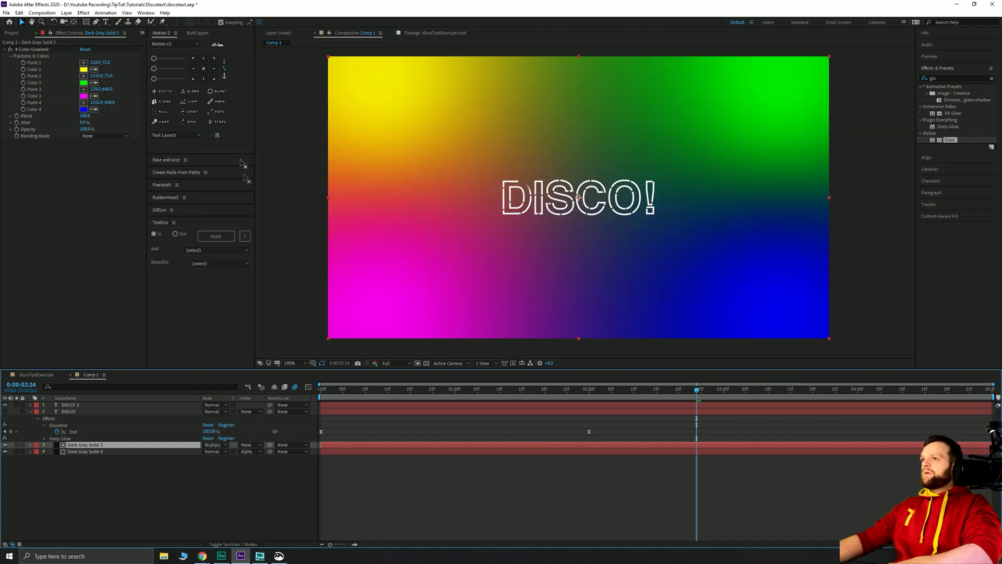
# Set the opacity of Dark Gray Solid 3 to 20%
pyautogui.press('t')
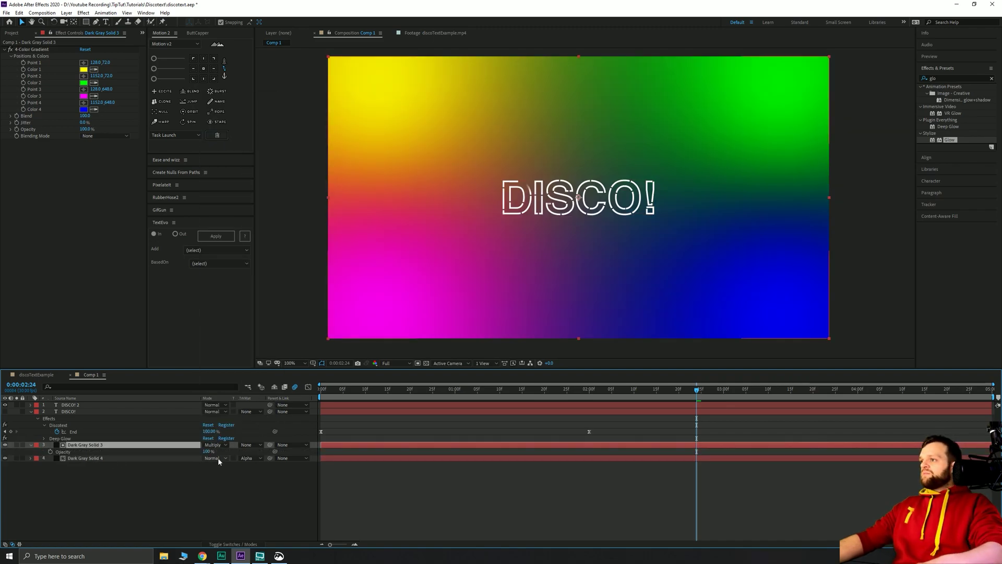
pyautogui.click(208, 452)
pyautogui.write('20')
pyautogui.press('Return')
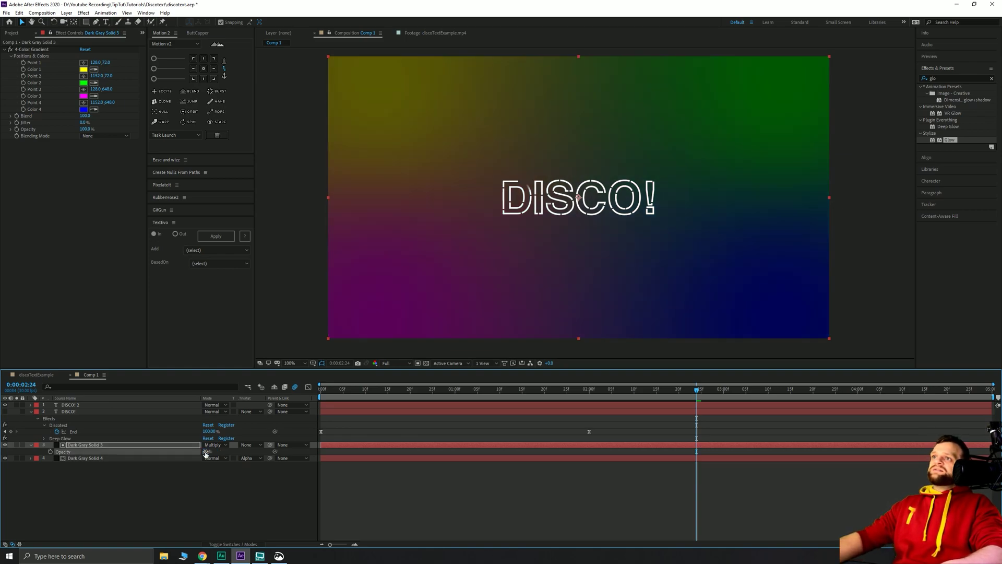
# Scrub to 0:00:01:24 and move Dark Gray Solid 3 to the top of the layer stack
pyautogui.click(285, 486)
pyautogui.moveTo(459, 395); pyautogui.dragTo(562, 395)
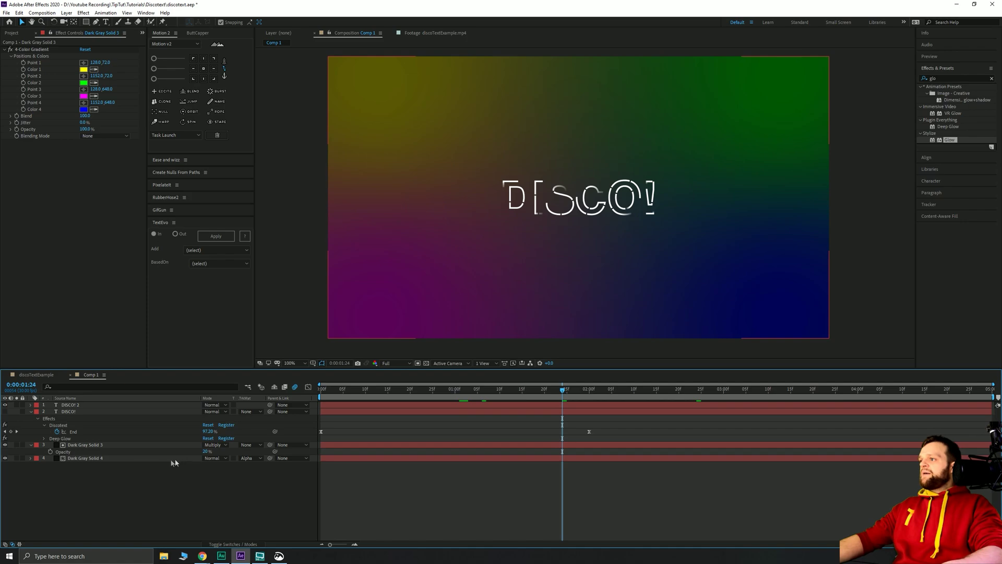
pyautogui.click(11, 412)
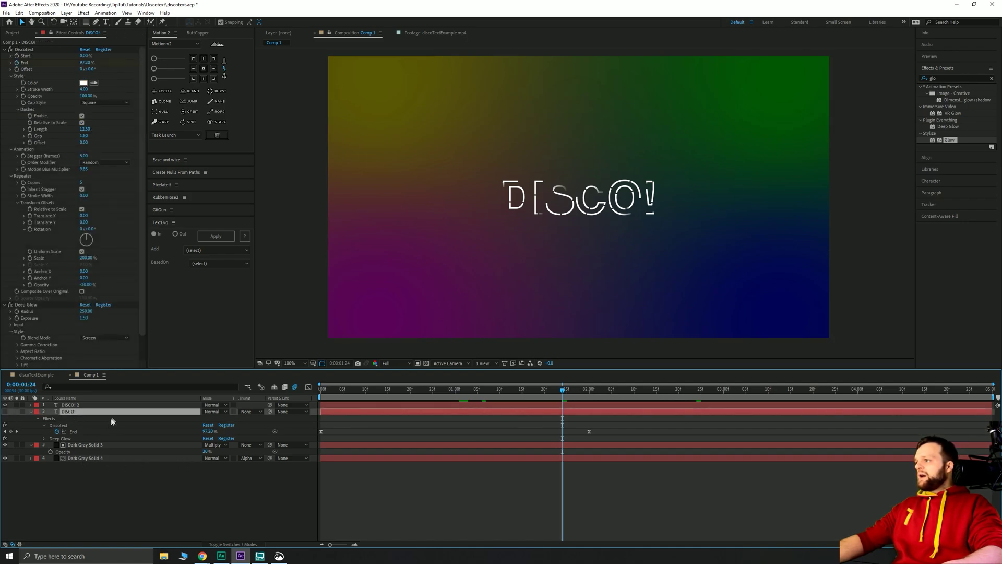
pyautogui.click(87, 459)
pyautogui.moveTo(87, 458); pyautogui.dragTo(79, 404)
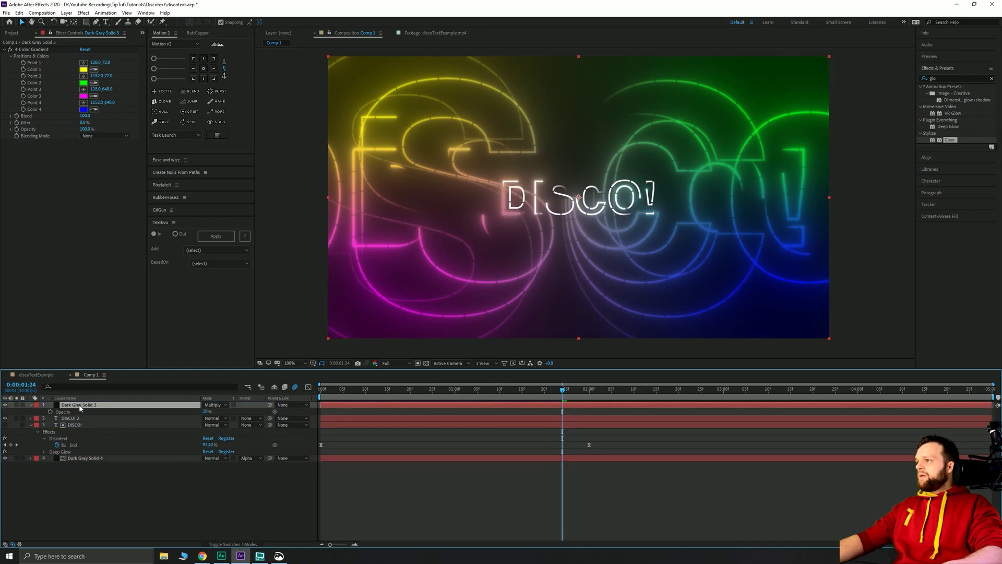
pyautogui.click(206, 515)
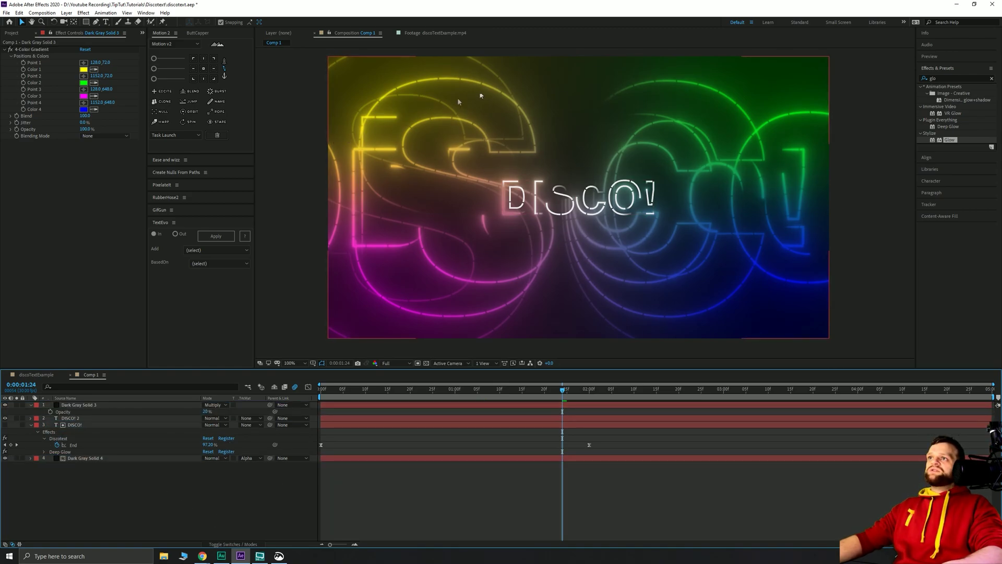
pyautogui.click(54, 444)
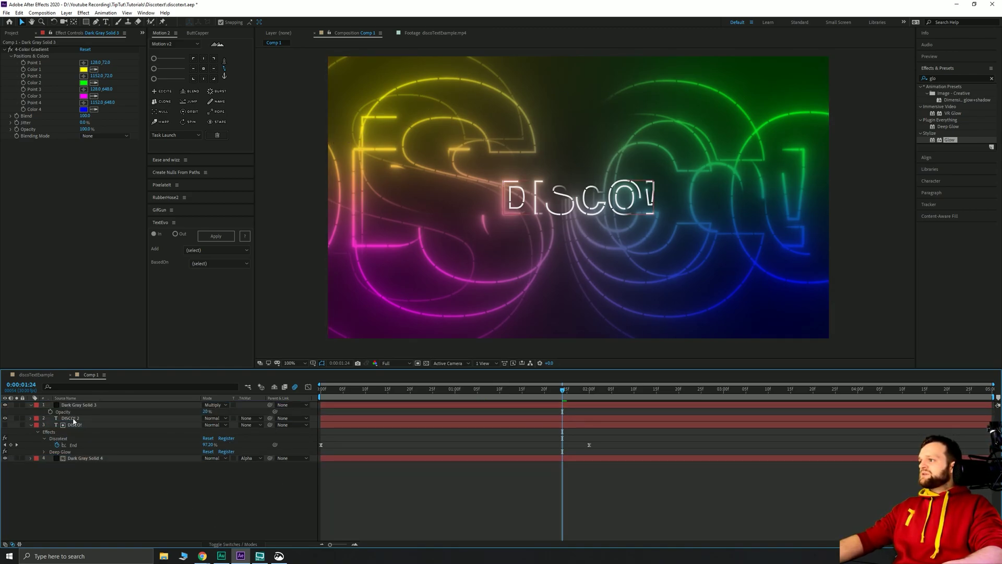
pyautogui.click(75, 425)
pyautogui.click(84, 459)
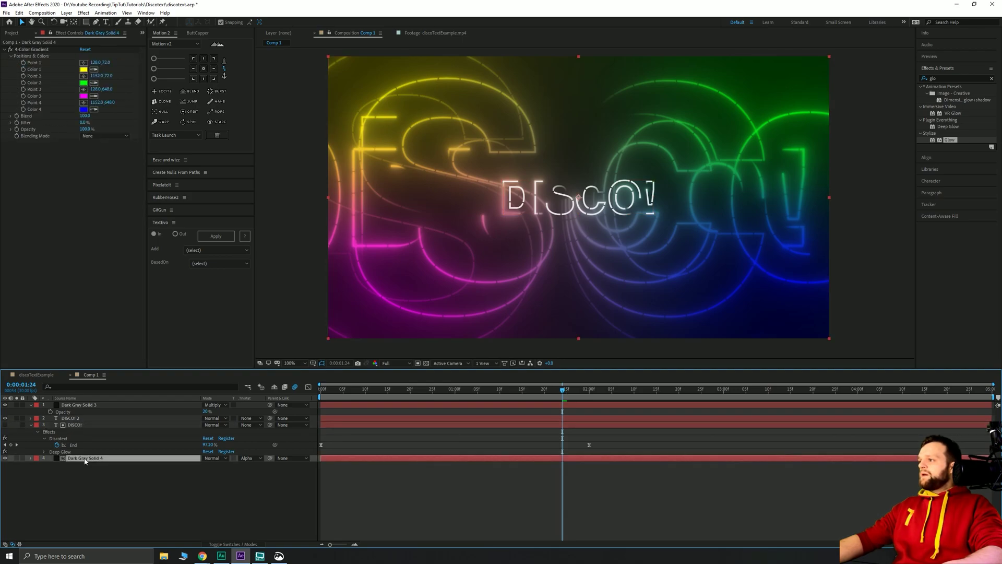
pyautogui.click(83, 425)
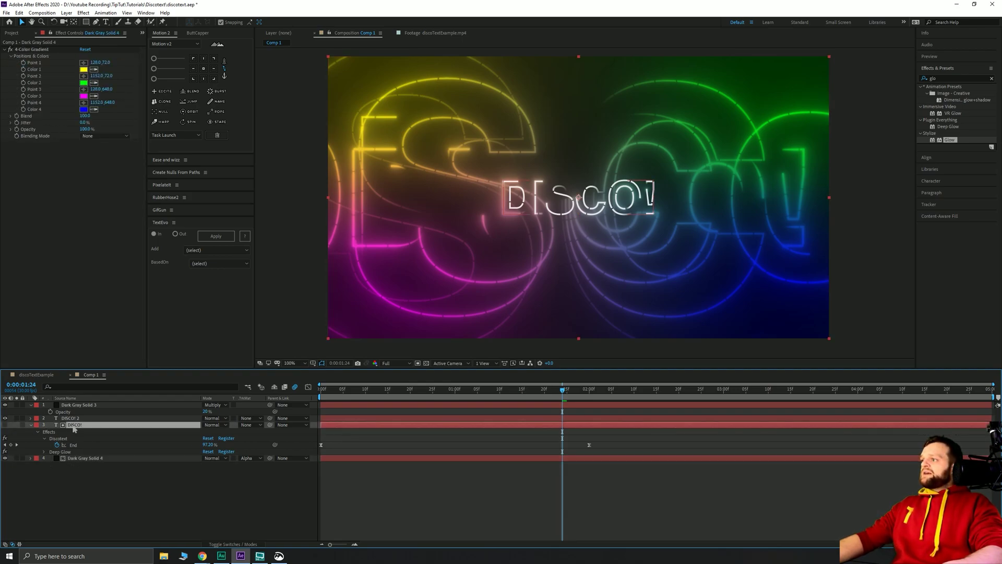
# At the first frame, apply the Hue/Saturation effect to Dark Gray Solid 4 and enable keyframing for its Channel Range
pyautogui.click(81, 458)
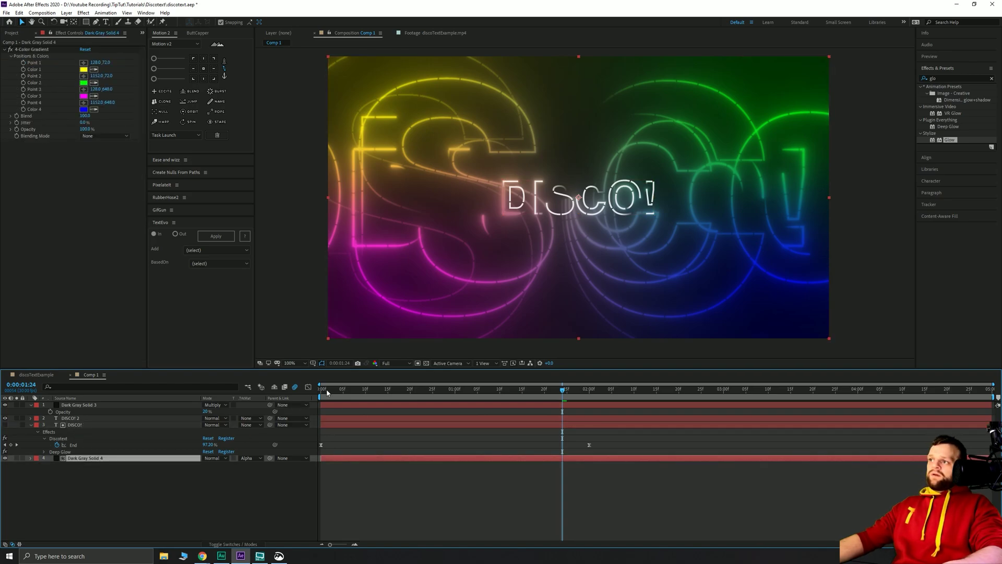
pyautogui.press('Home')
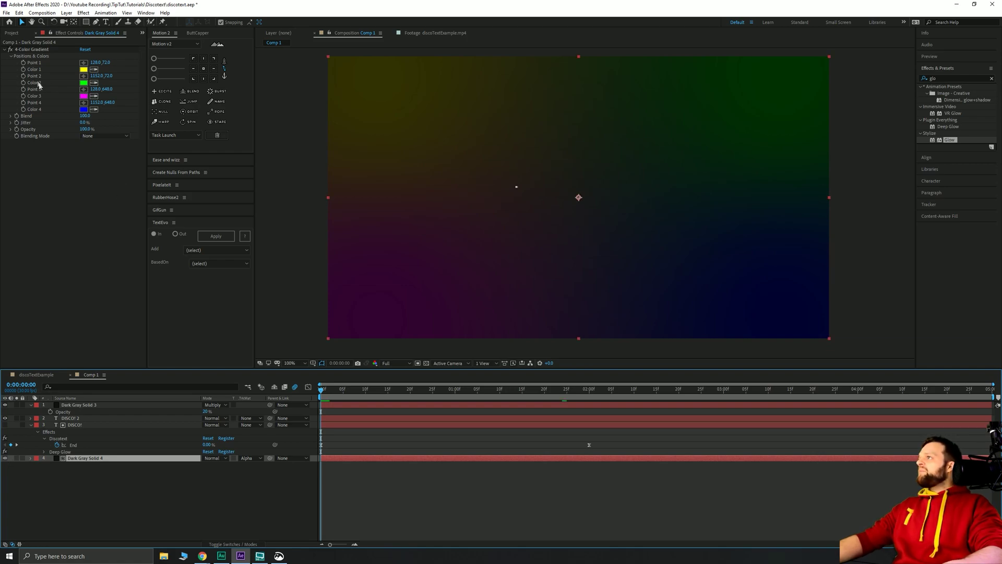
pyautogui.click(85, 204)
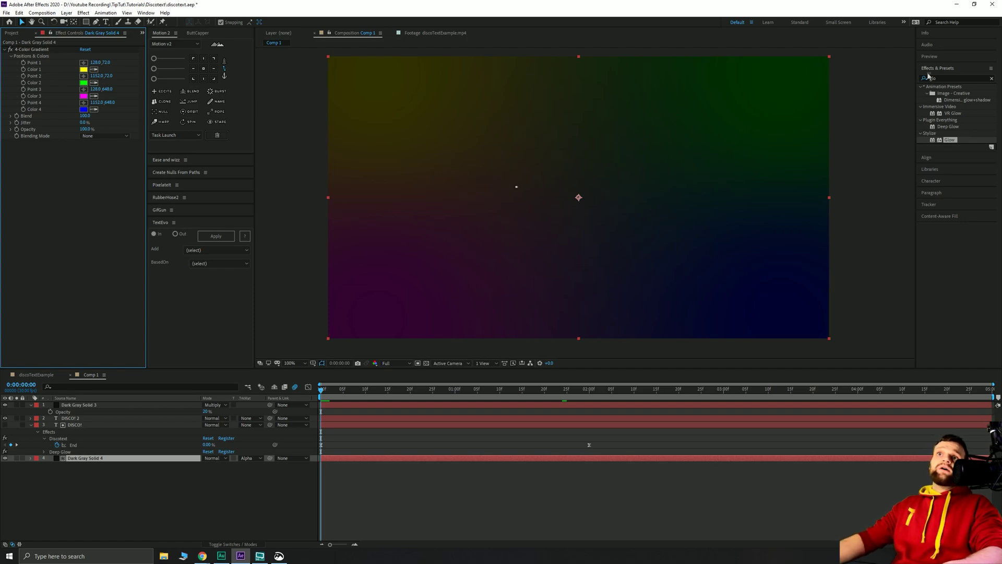
pyautogui.click(939, 79)
pyautogui.write('hue')
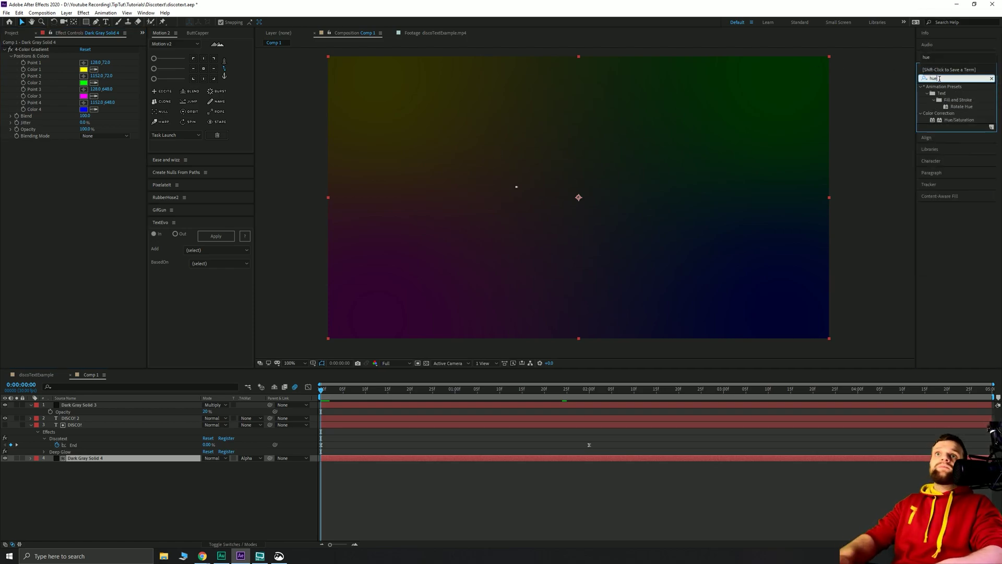
pyautogui.click(957, 120)
pyautogui.moveTo(861, 182); pyautogui.dragTo(105, 462)
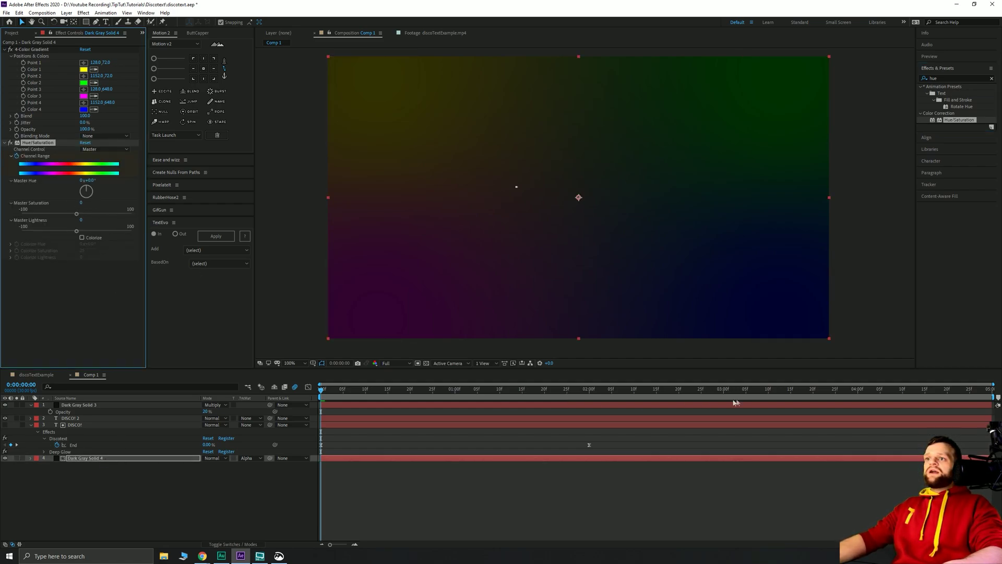
# At the last frame, 0:00:04:29, set the Master Hue of Dark Gray Solid 4 to 3 full revolutions
pyautogui.moveTo(978, 391); pyautogui.dragTo(992, 390)
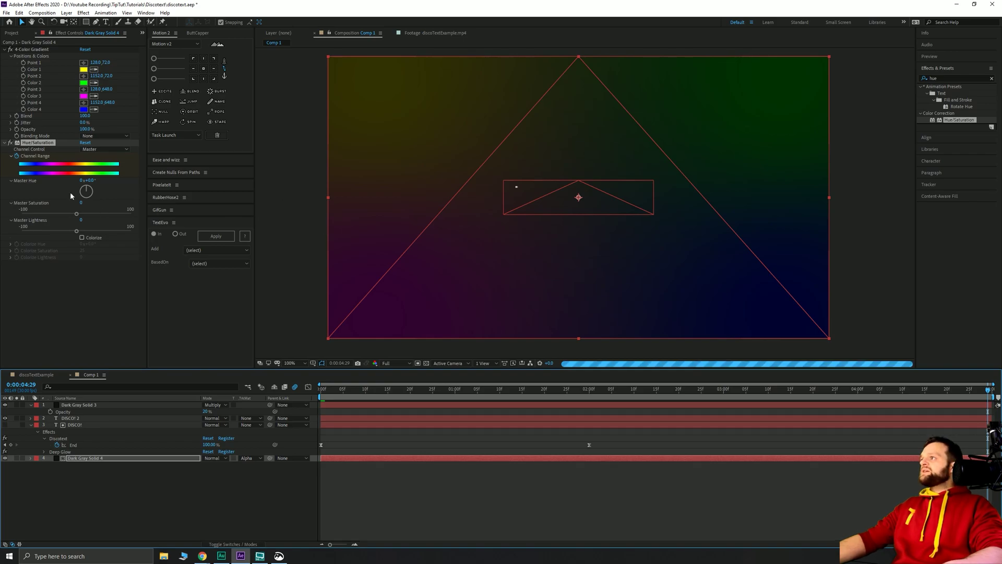
pyautogui.click(81, 181)
pyautogui.write('3')
pyautogui.press('Return')
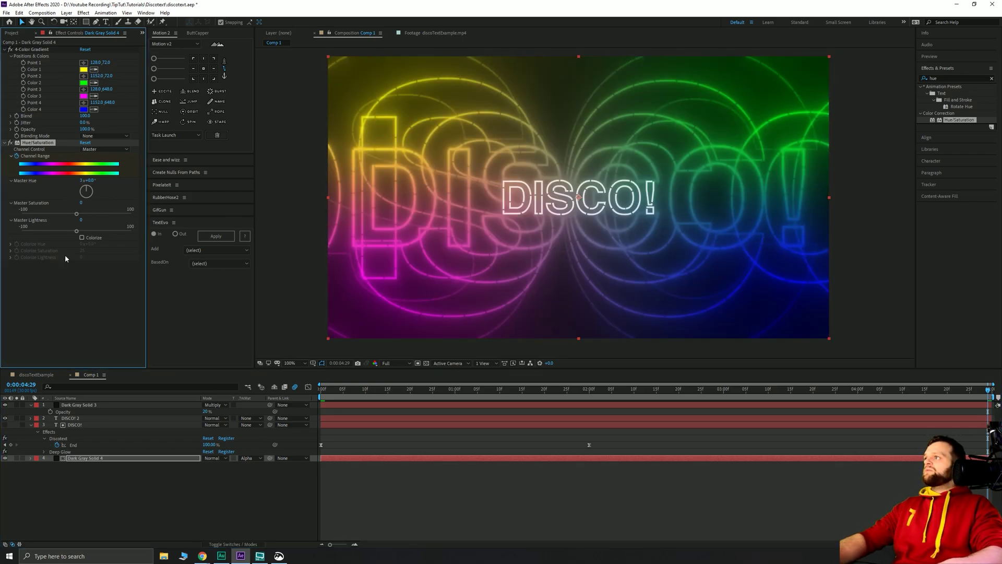
# Check the animated hue shift on the outlines at several times between 0:00:00:23 and 0:00:04:00 and return to the beginning
pyautogui.moveTo(828, 397); pyautogui.dragTo(751, 396)
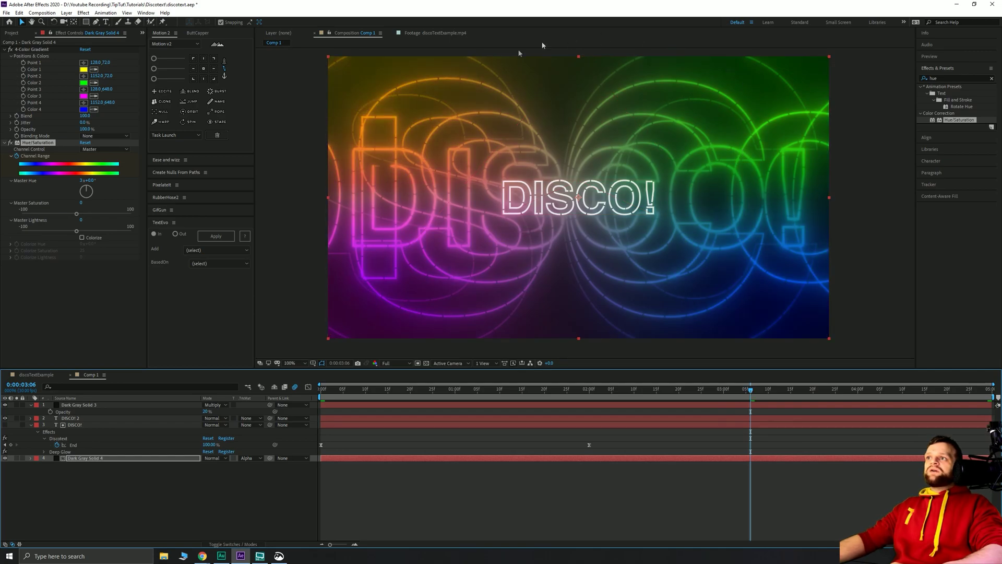
pyautogui.click(563, 389)
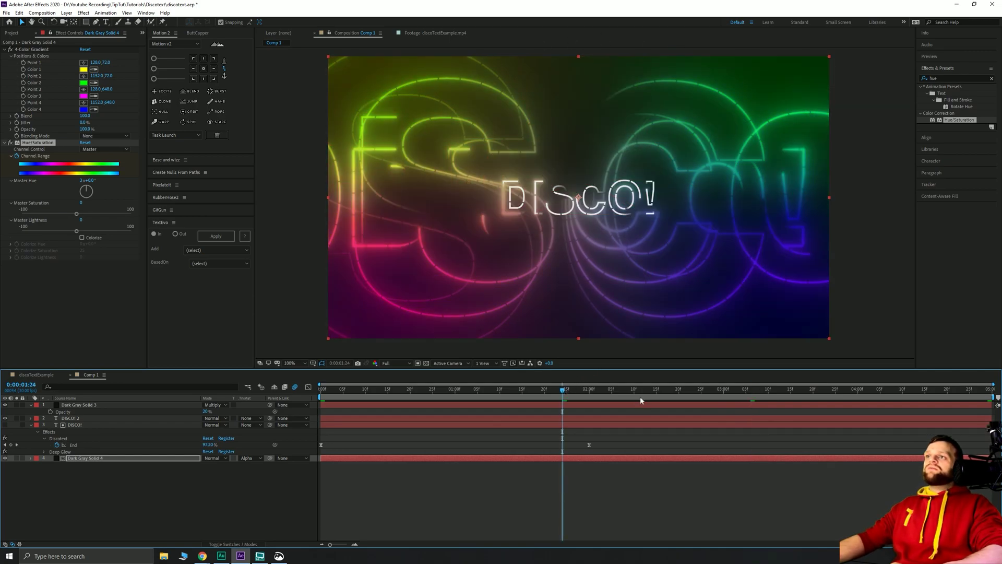
pyautogui.click(424, 390)
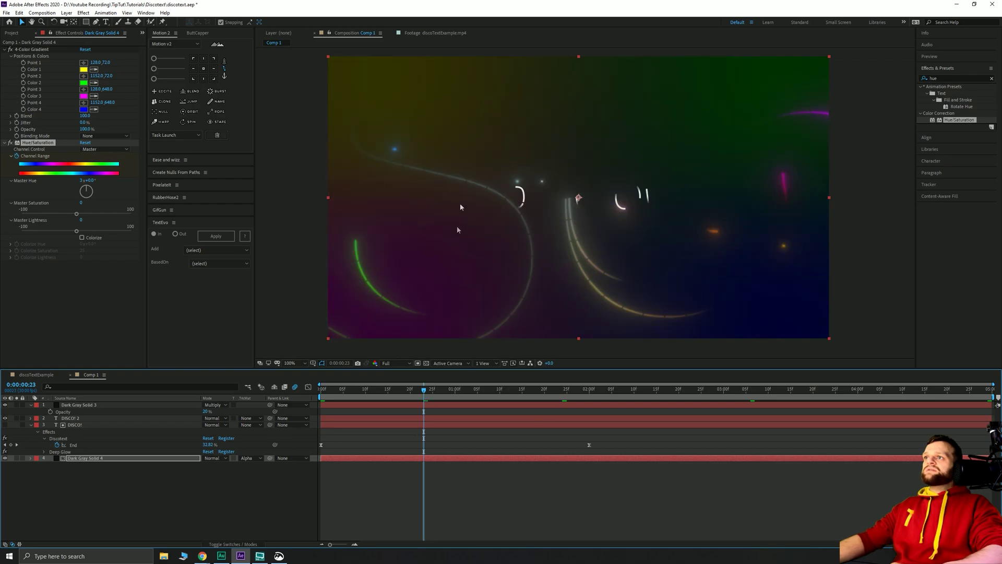
pyautogui.click(496, 390)
pyautogui.click(688, 391)
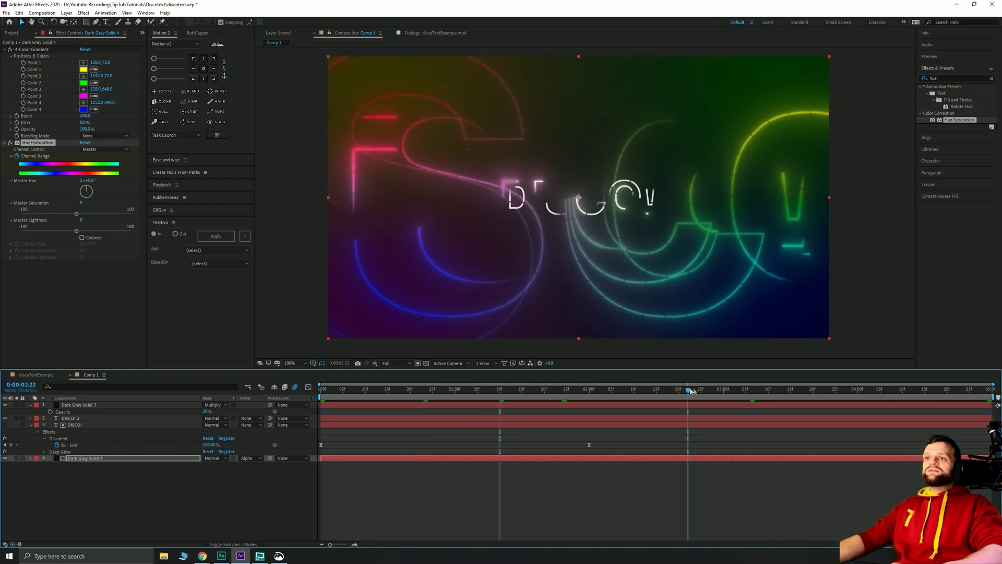
pyautogui.click(857, 395)
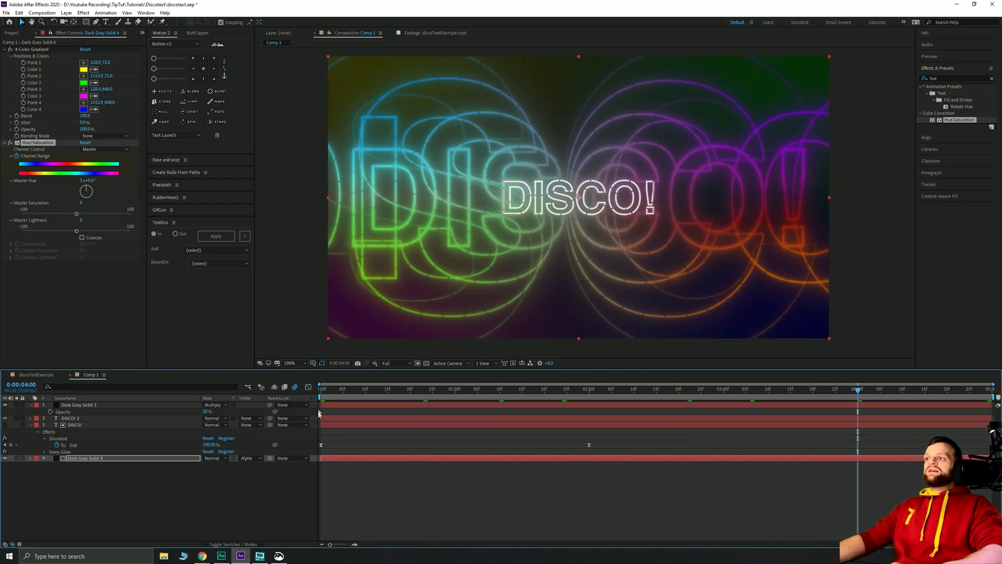
pyautogui.click(325, 395)
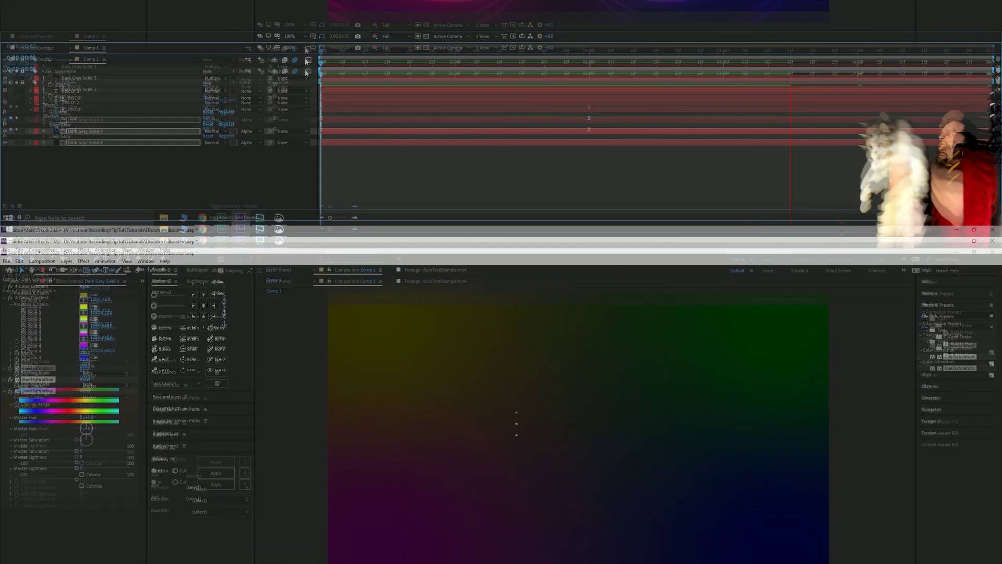